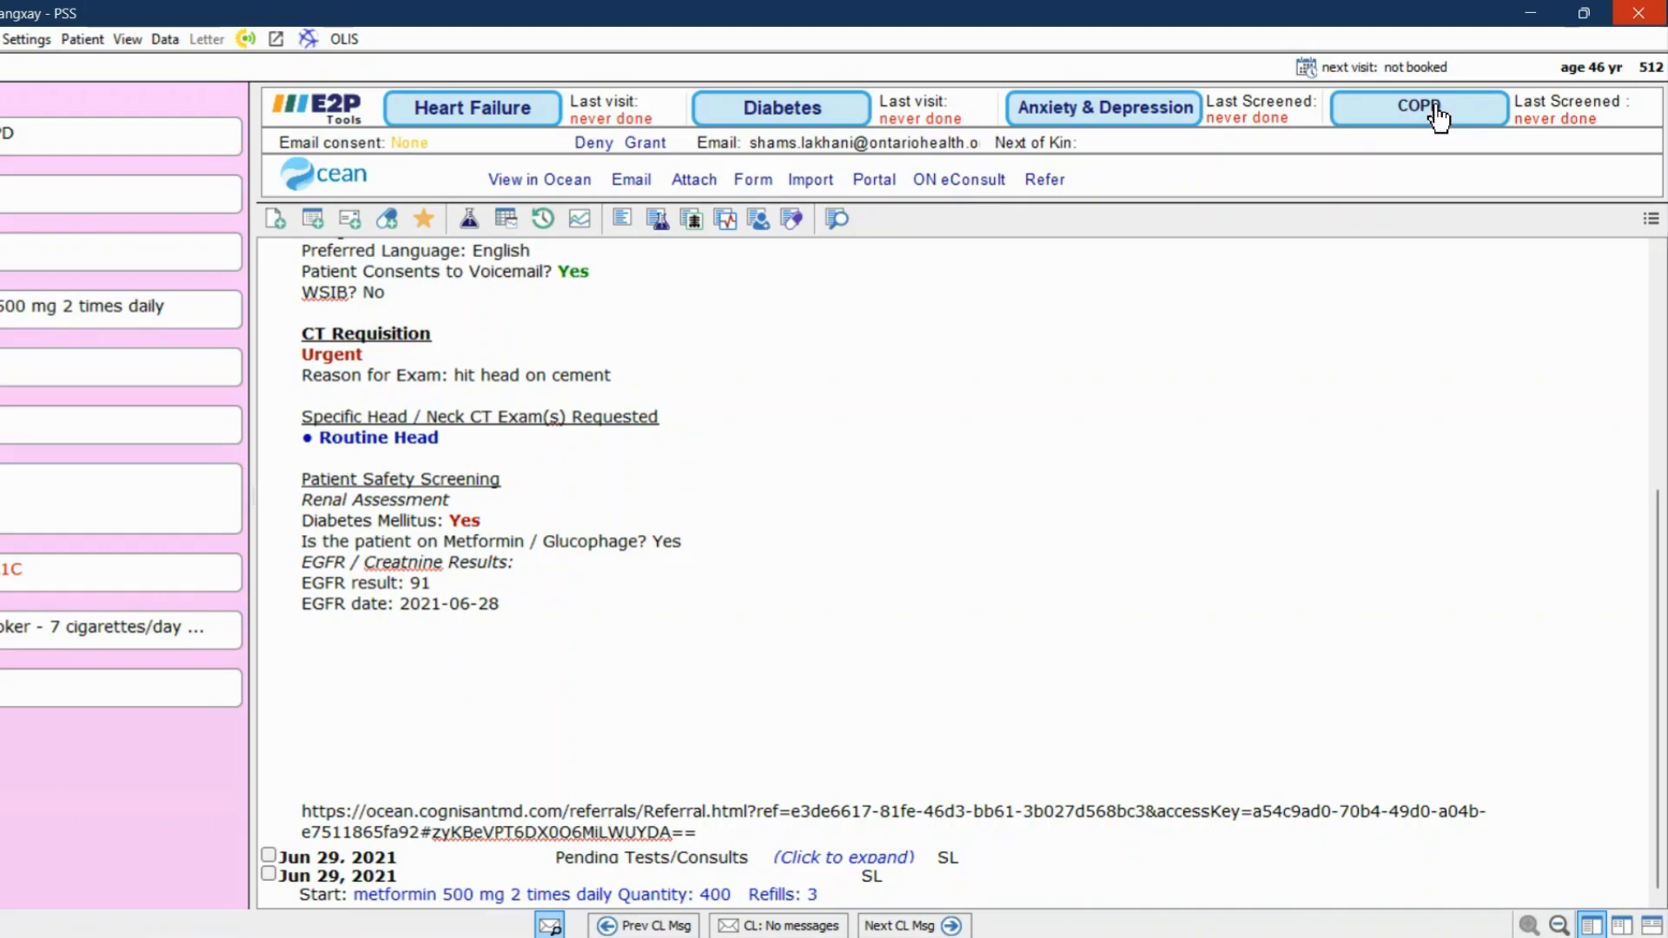
Open the COPD screening form's diagnosis update, record results with spirometry, and set the absolute FEV1/FVC ratio to 0.4
click(1438, 113)
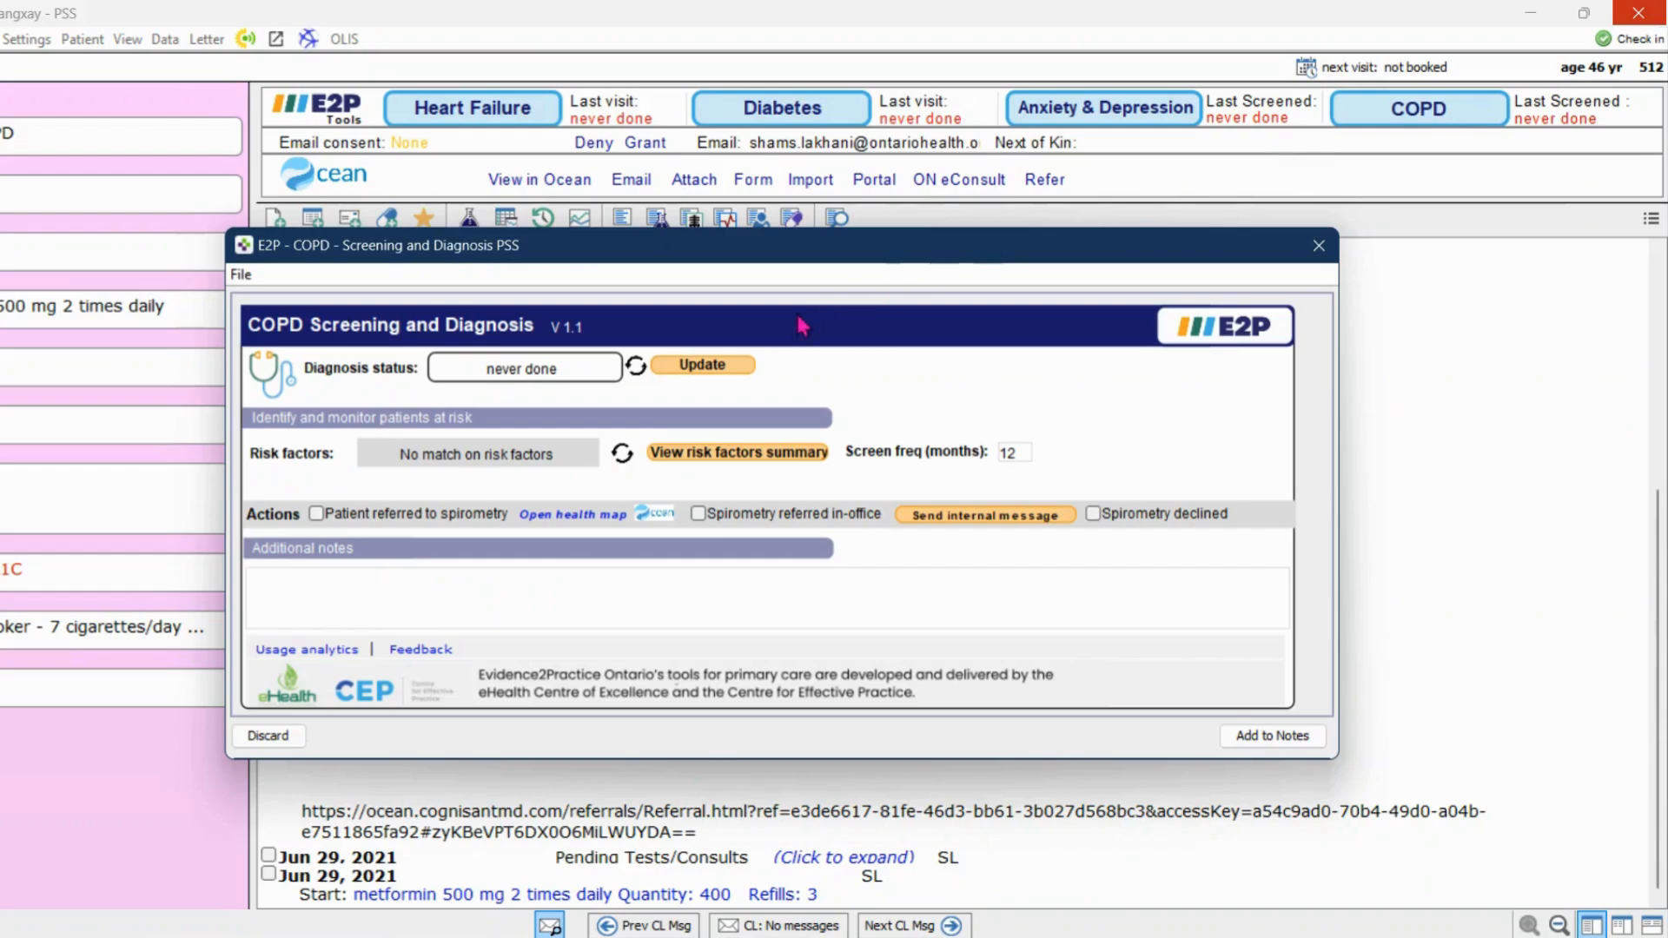
click(707, 369)
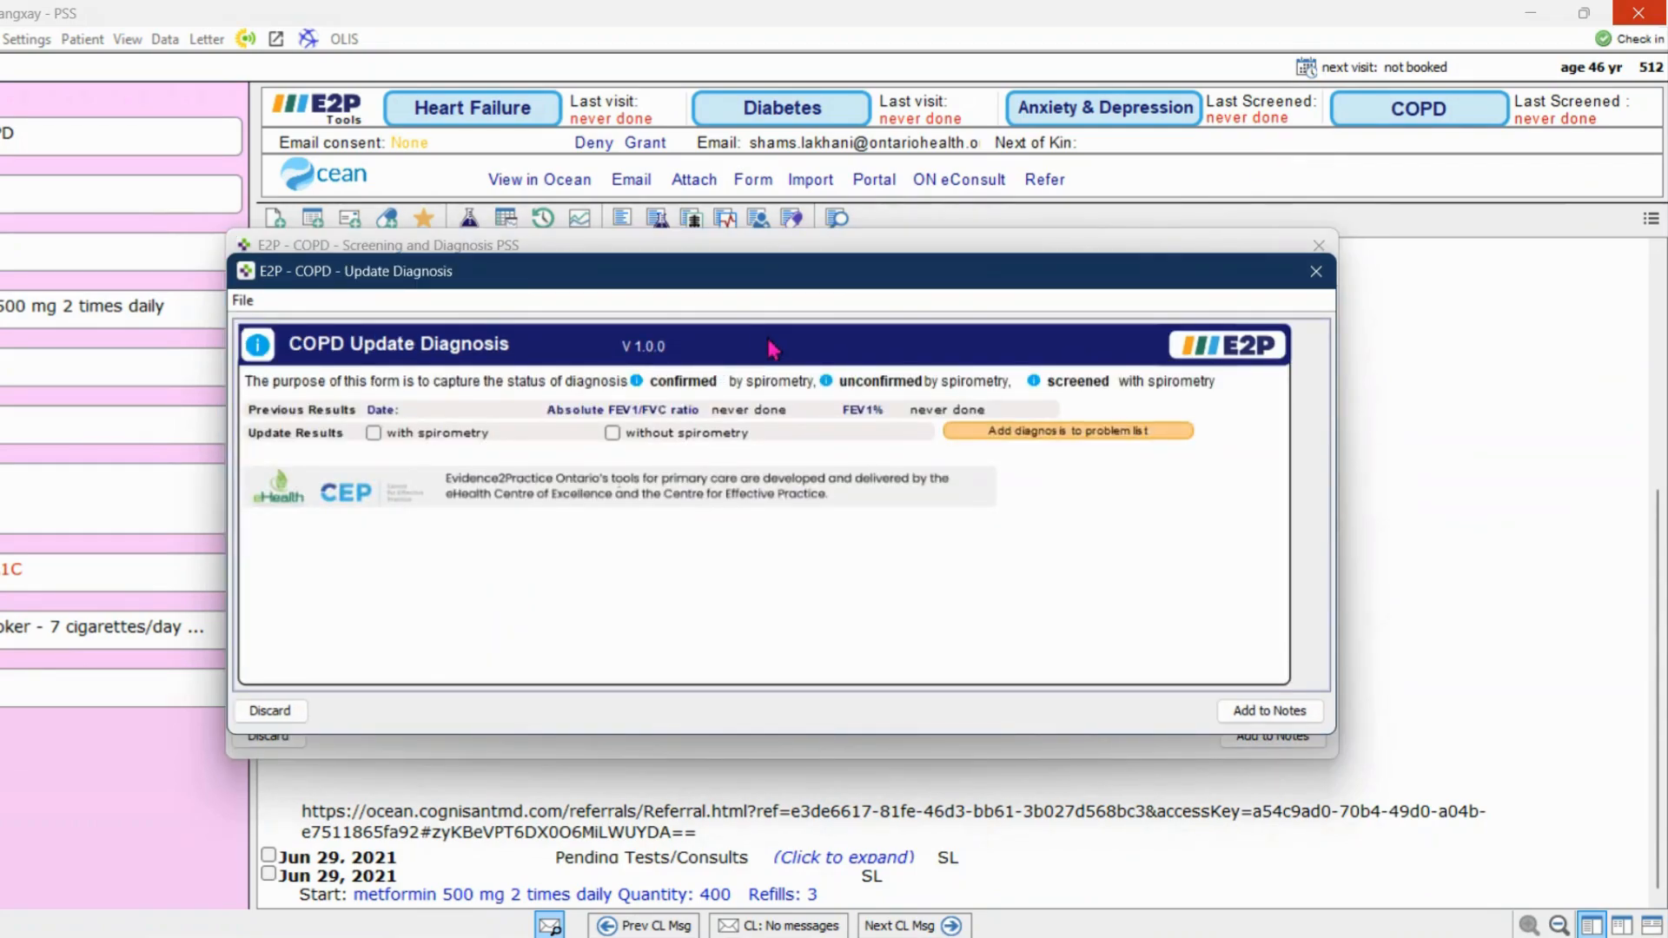
click(447, 437)
click(585, 479)
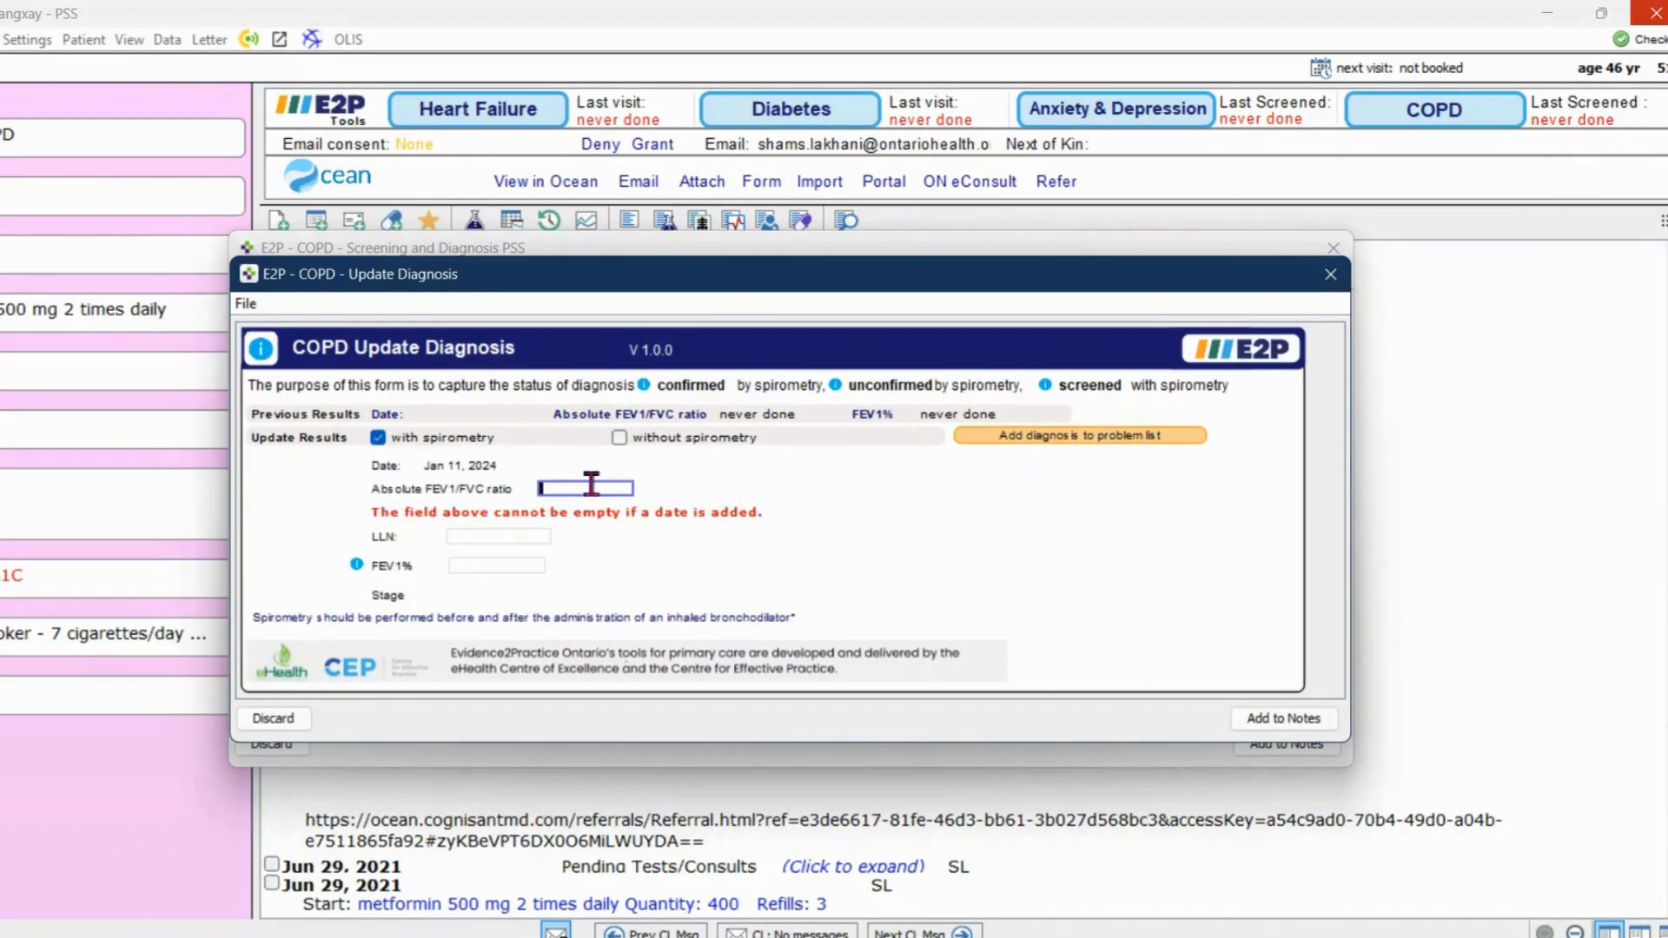
text(0)
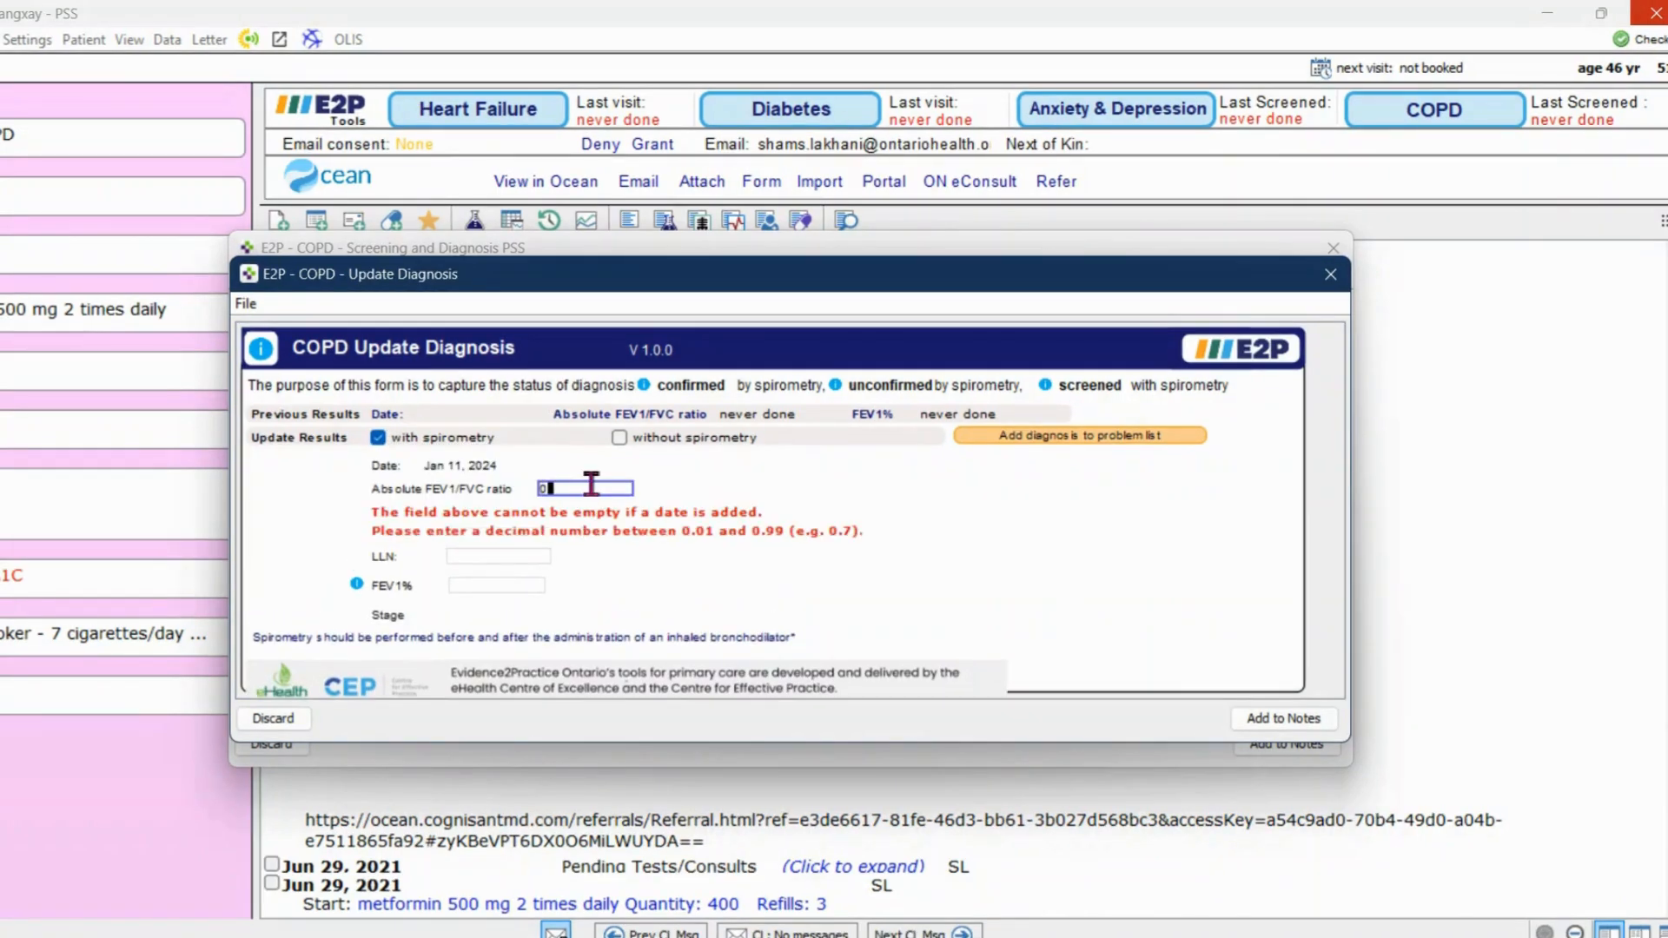
text(.4)
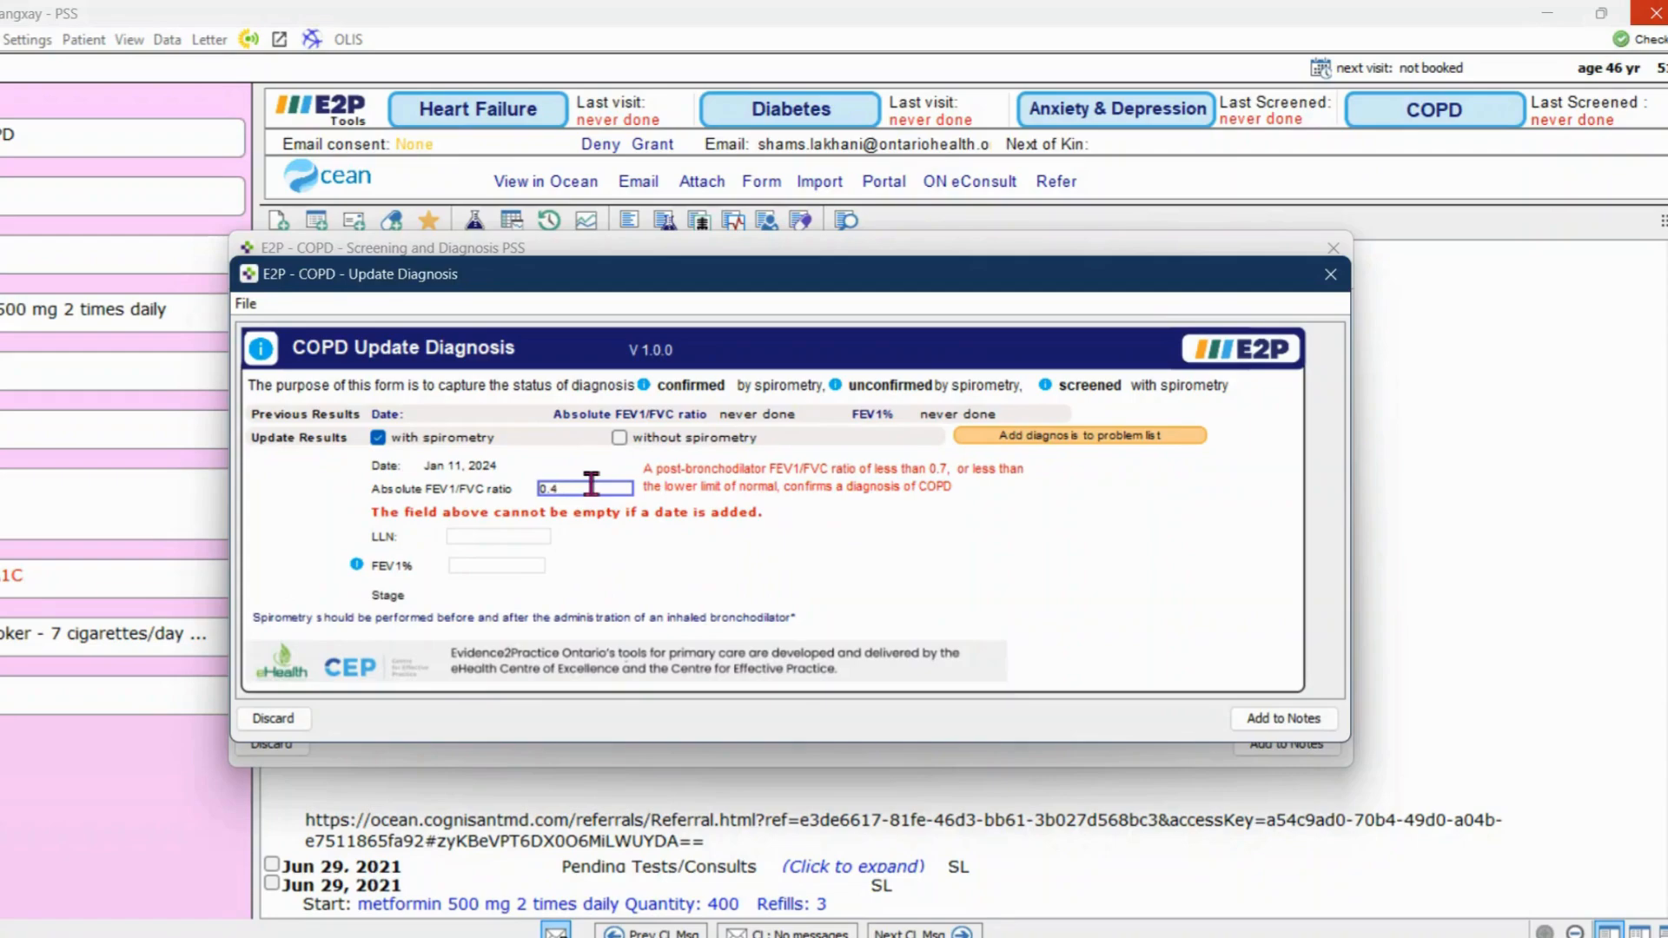
Set the spirometry LLN to 0.8 and FEV1% to 55
click(486, 536)
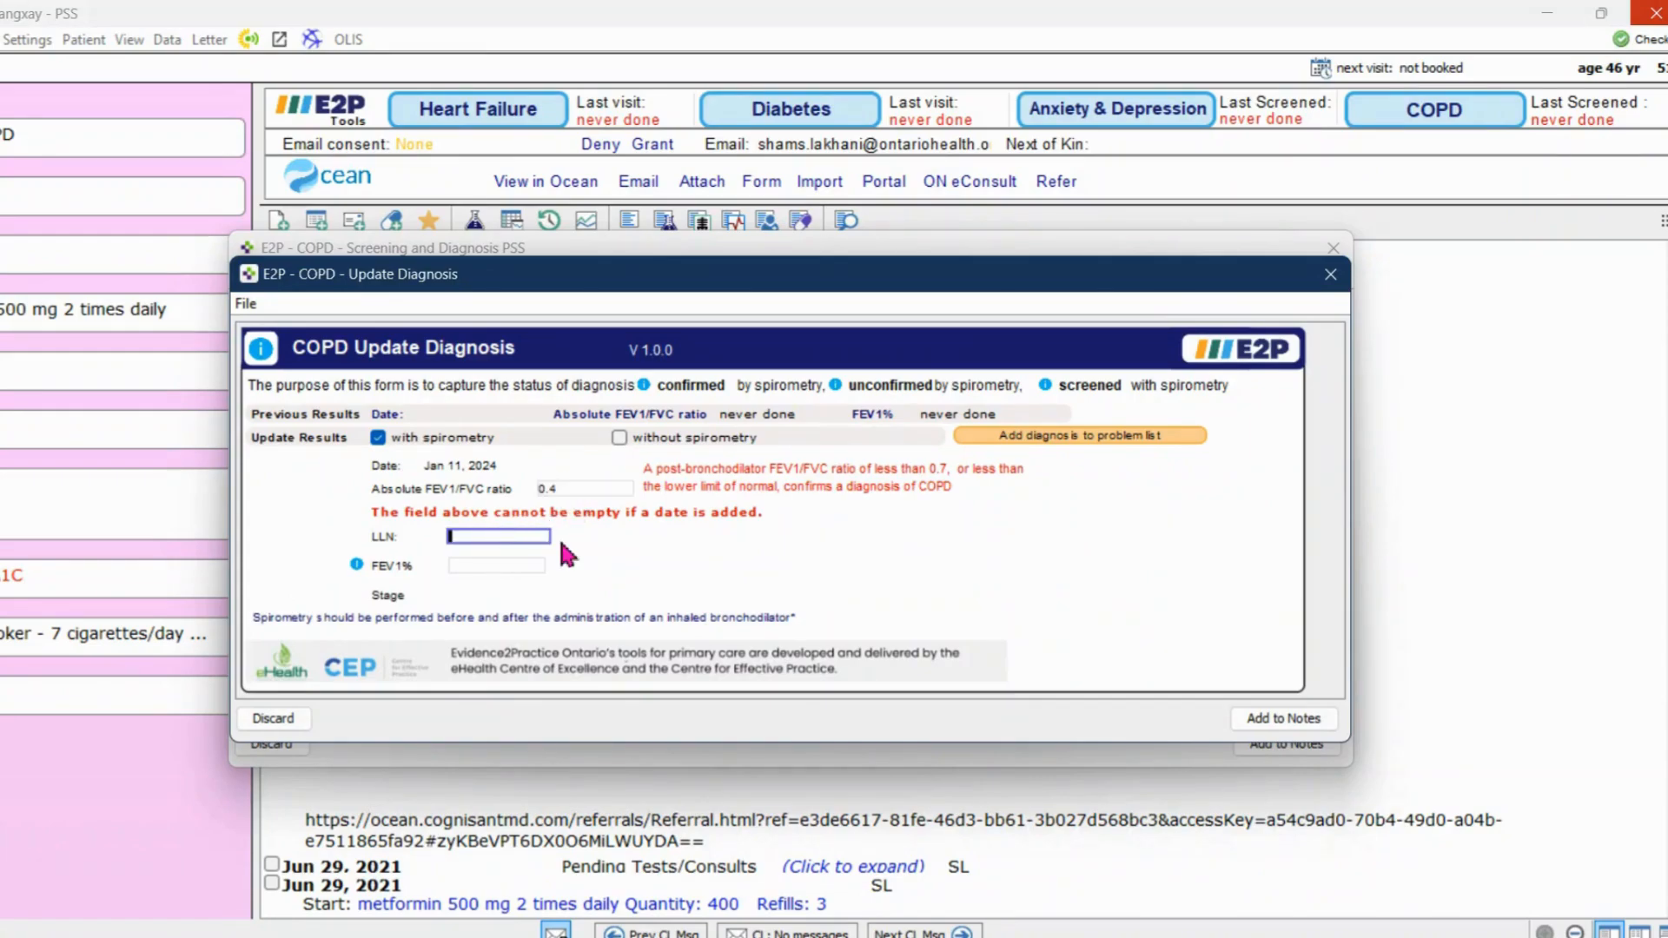
text(0.8)
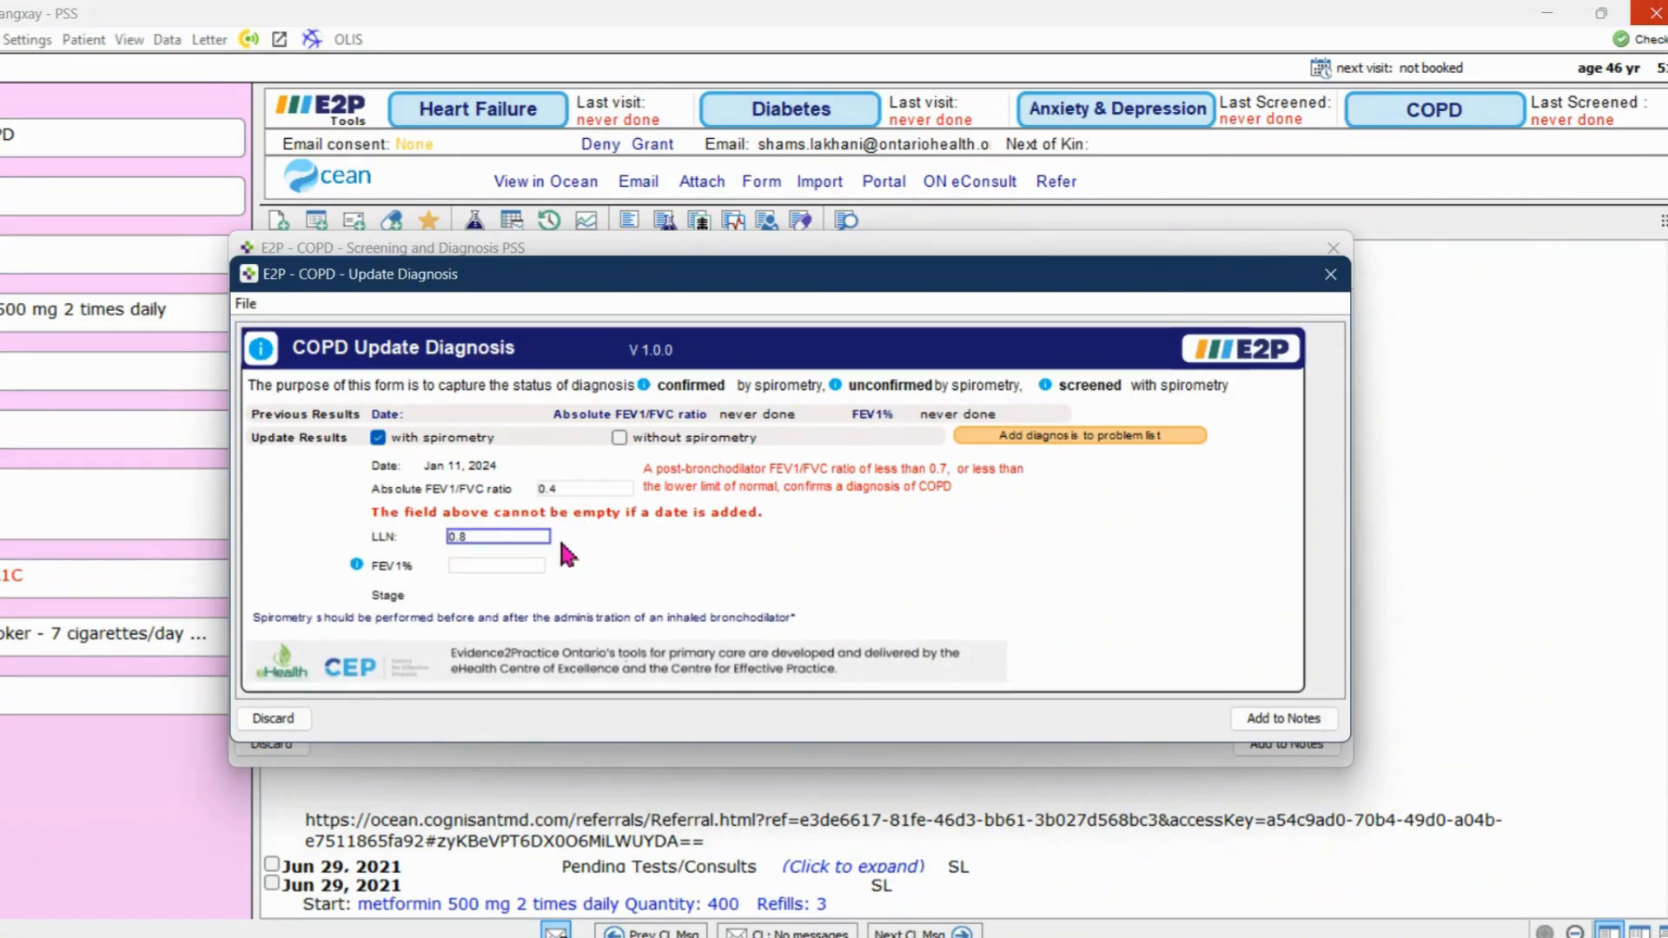
click(531, 565)
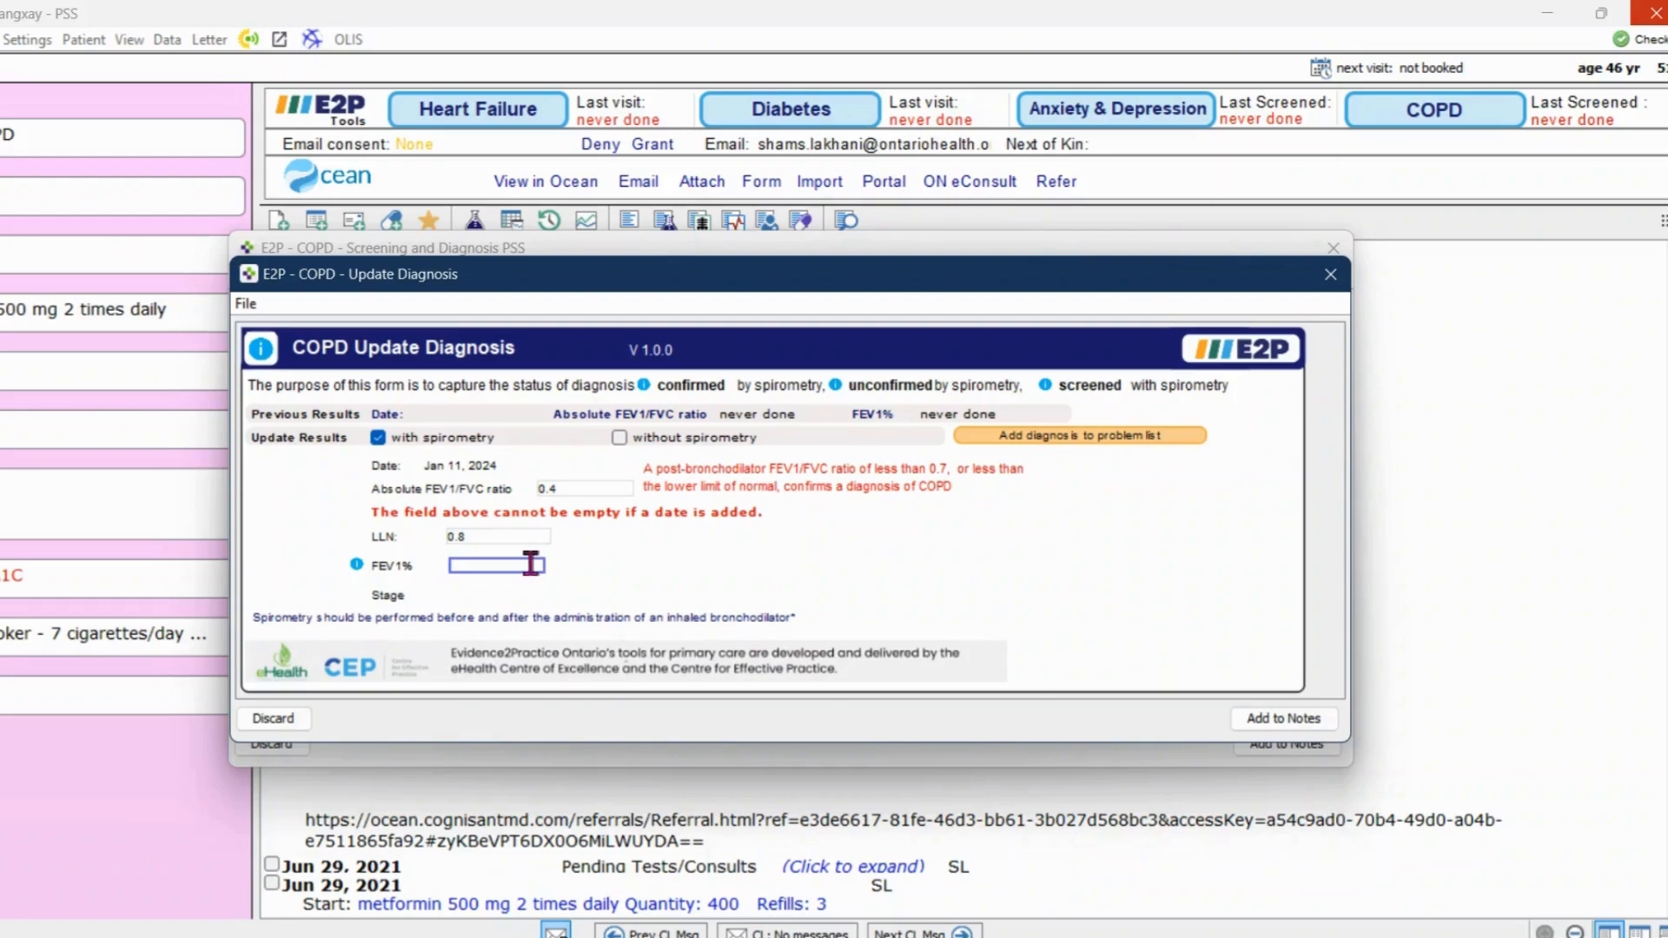
text(0.)
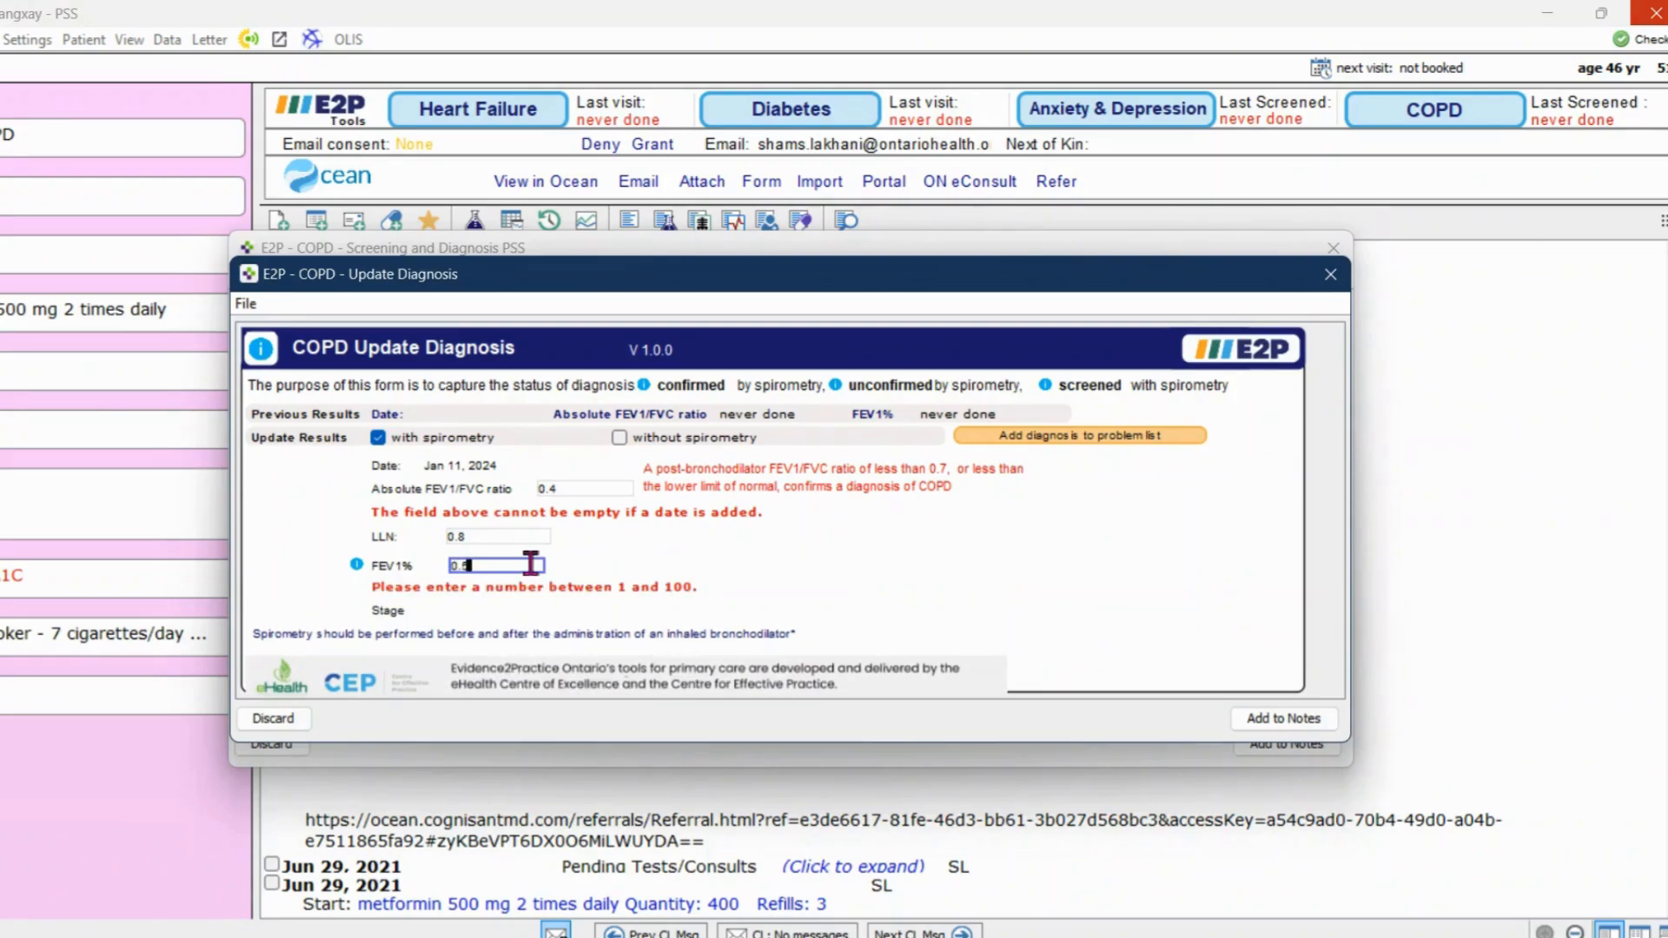
text(55)
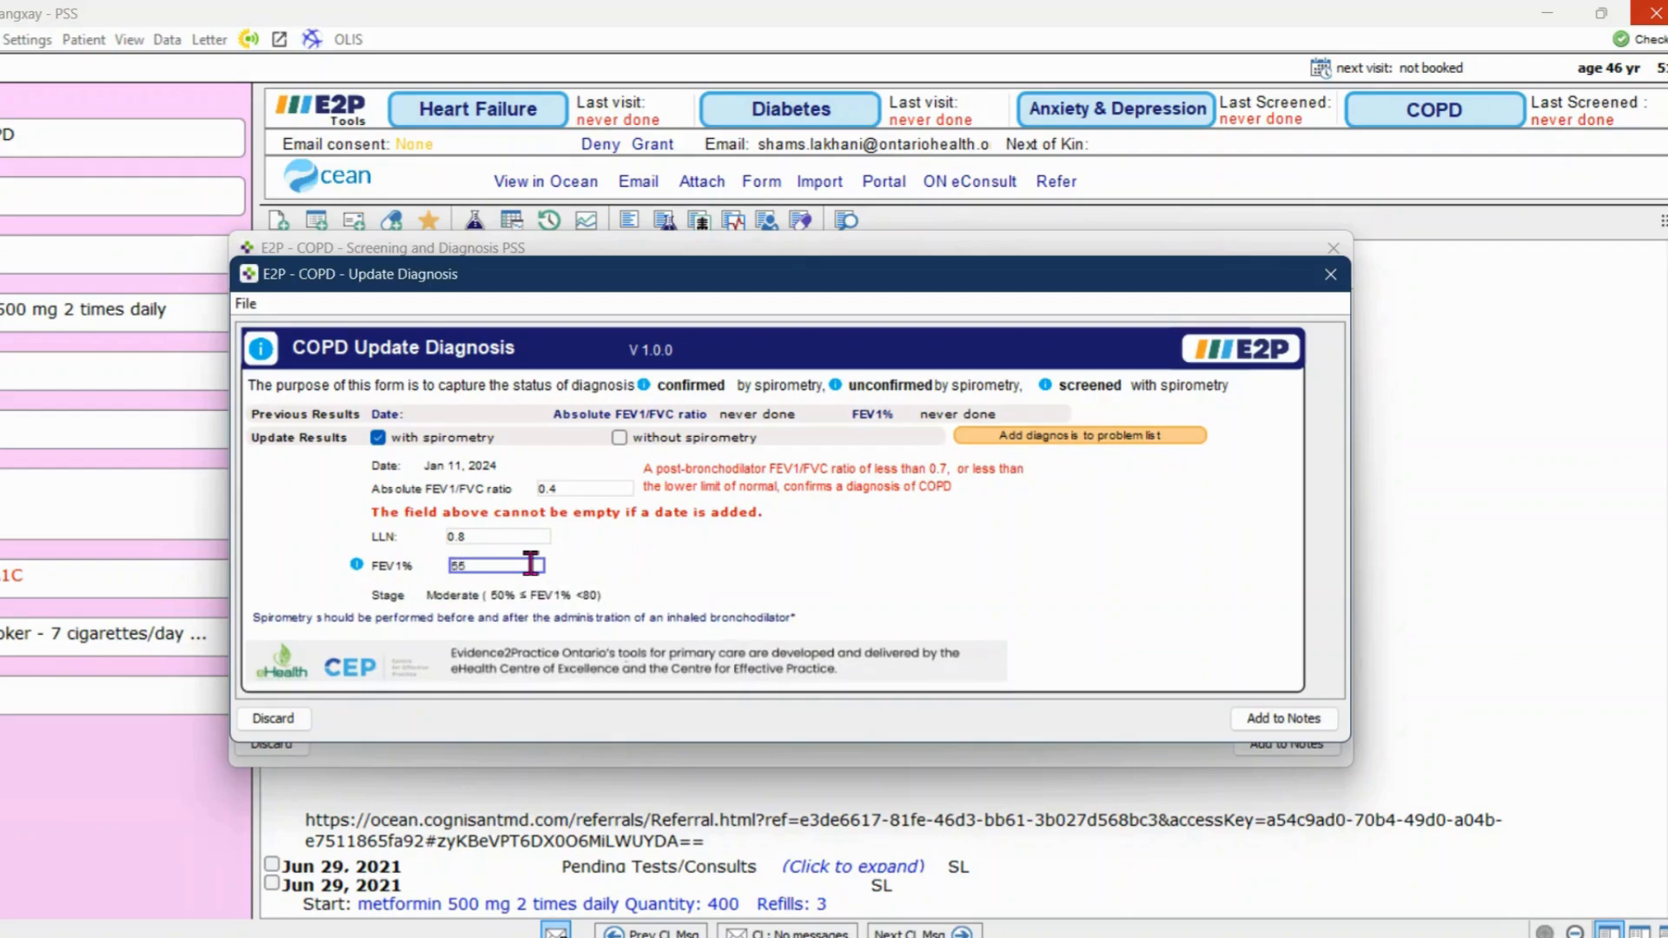
Add the COPD diagnosis to the problem list and save the diagnosis update to the notes
click(1041, 439)
click(803, 574)
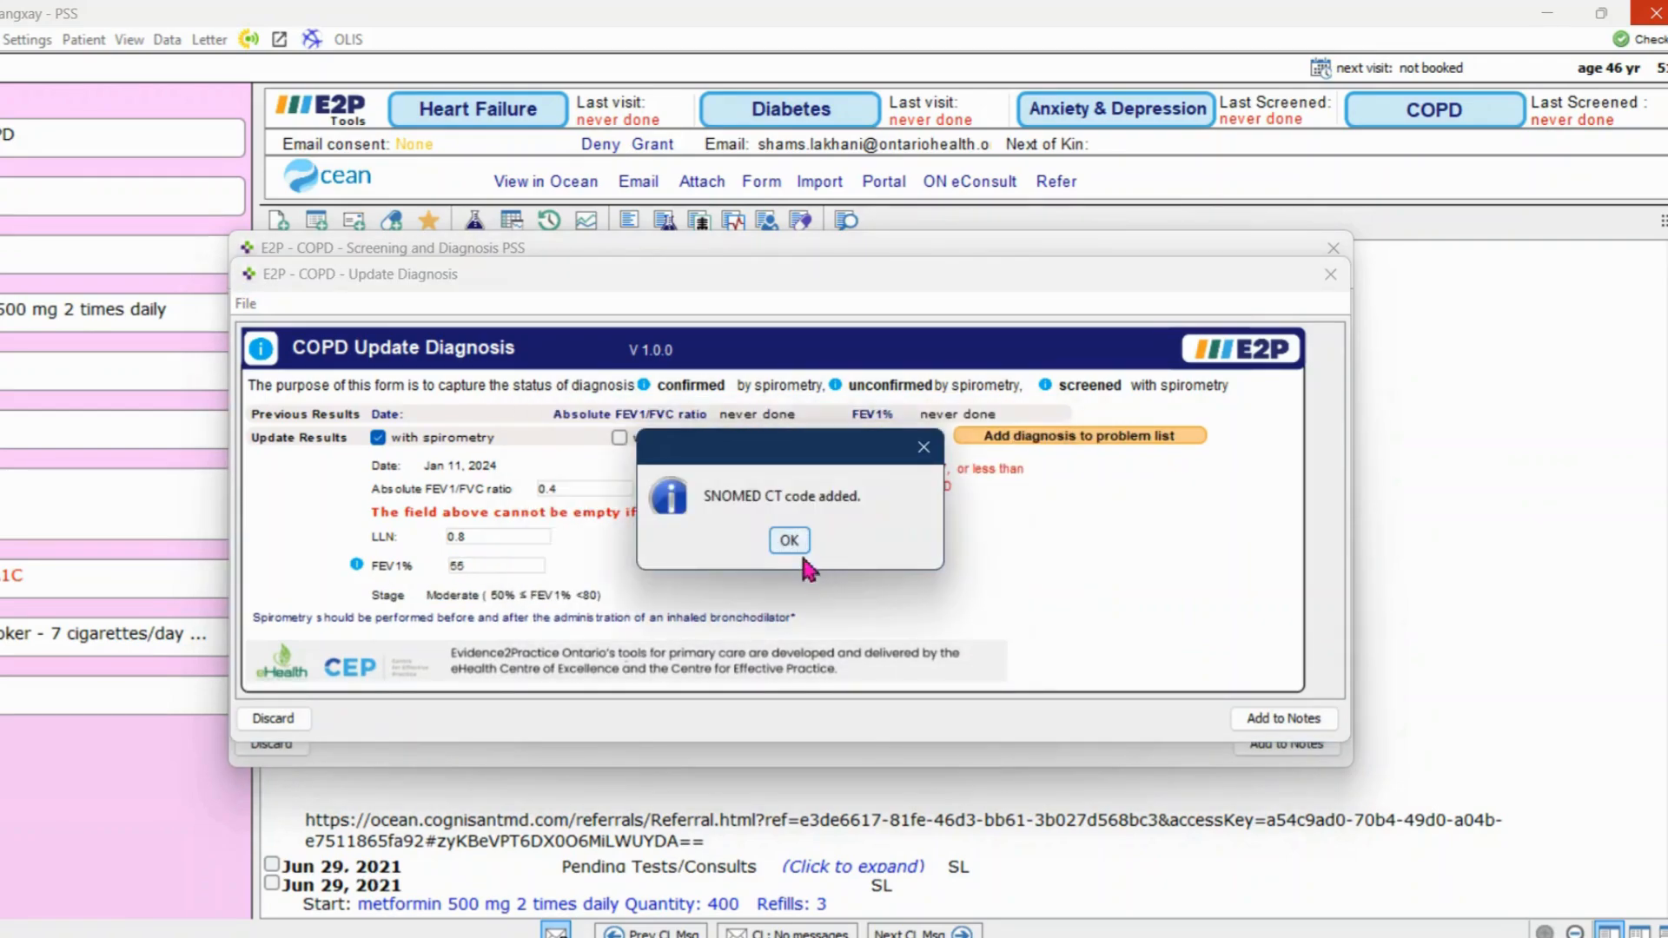
click(795, 542)
click(1283, 717)
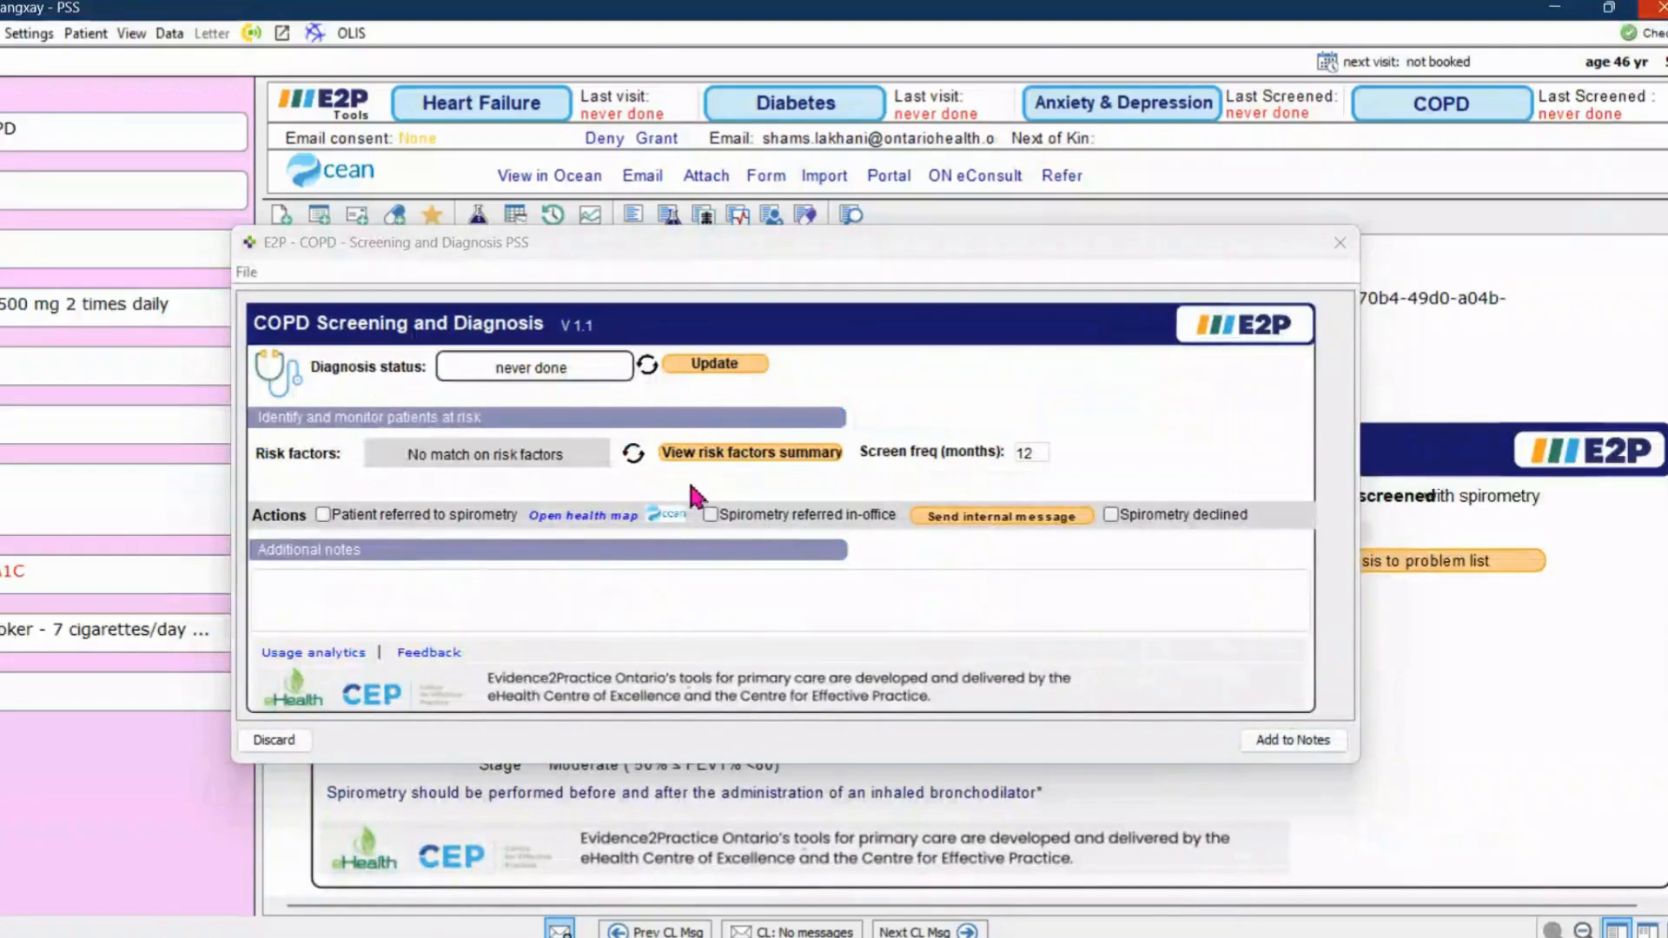
Check the risk factors for identified symptoms, mark chronic cough, chest tightness, history of asthma and genetic predisposition, and add the summary to the notes
click(667, 455)
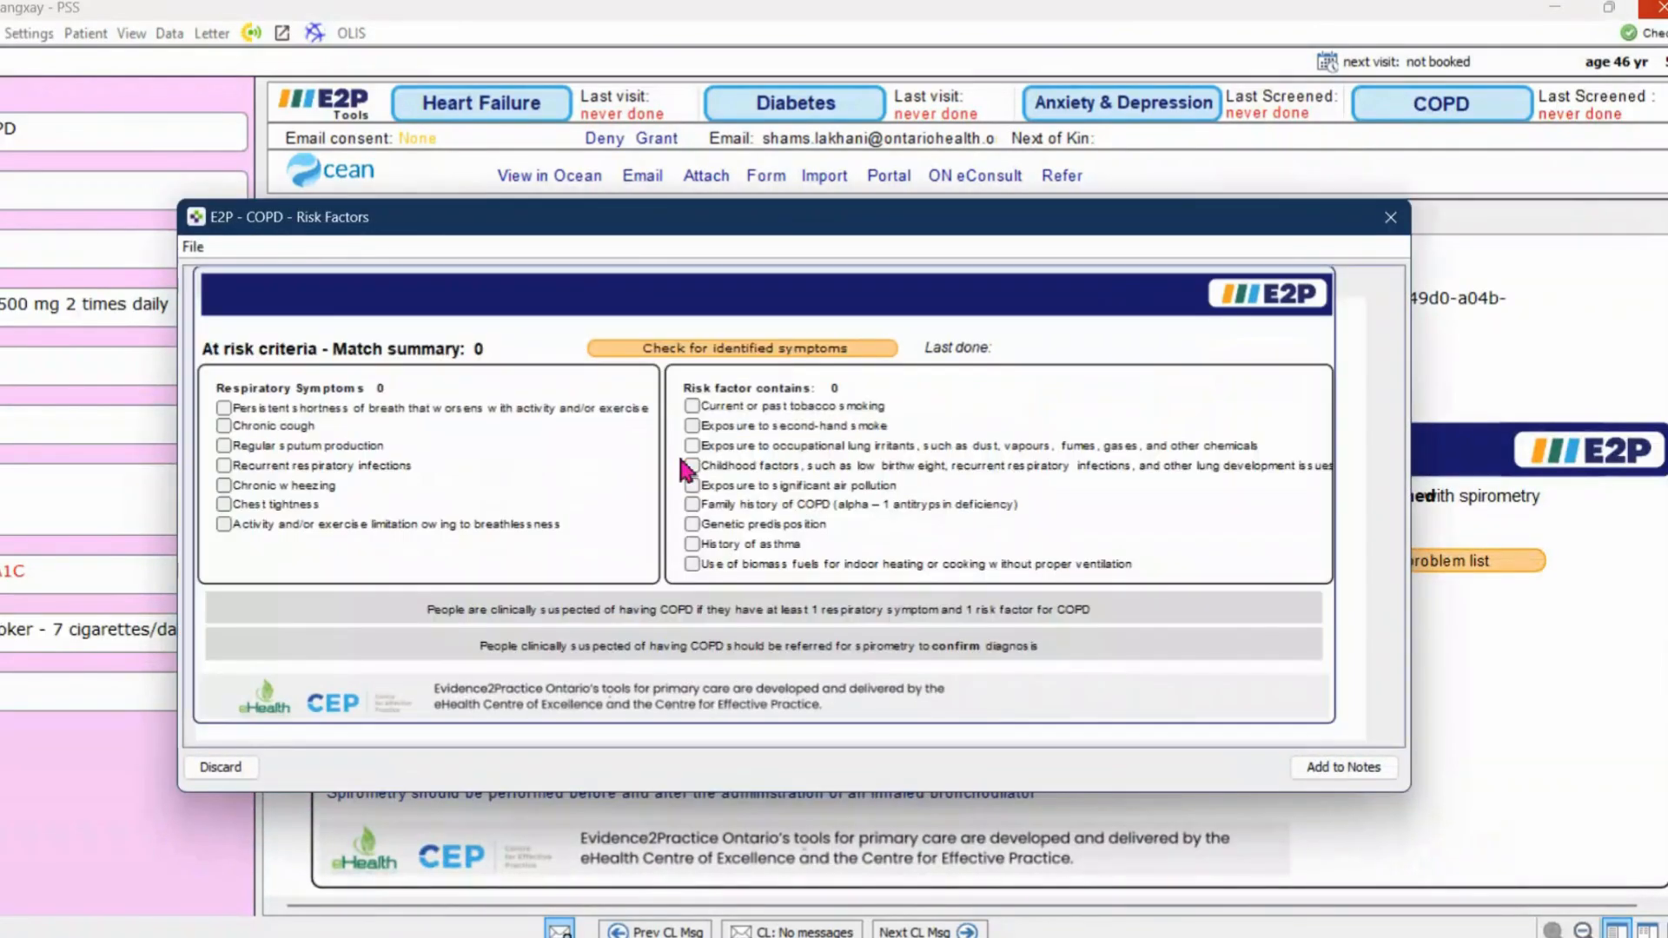
click(739, 347)
click(291, 426)
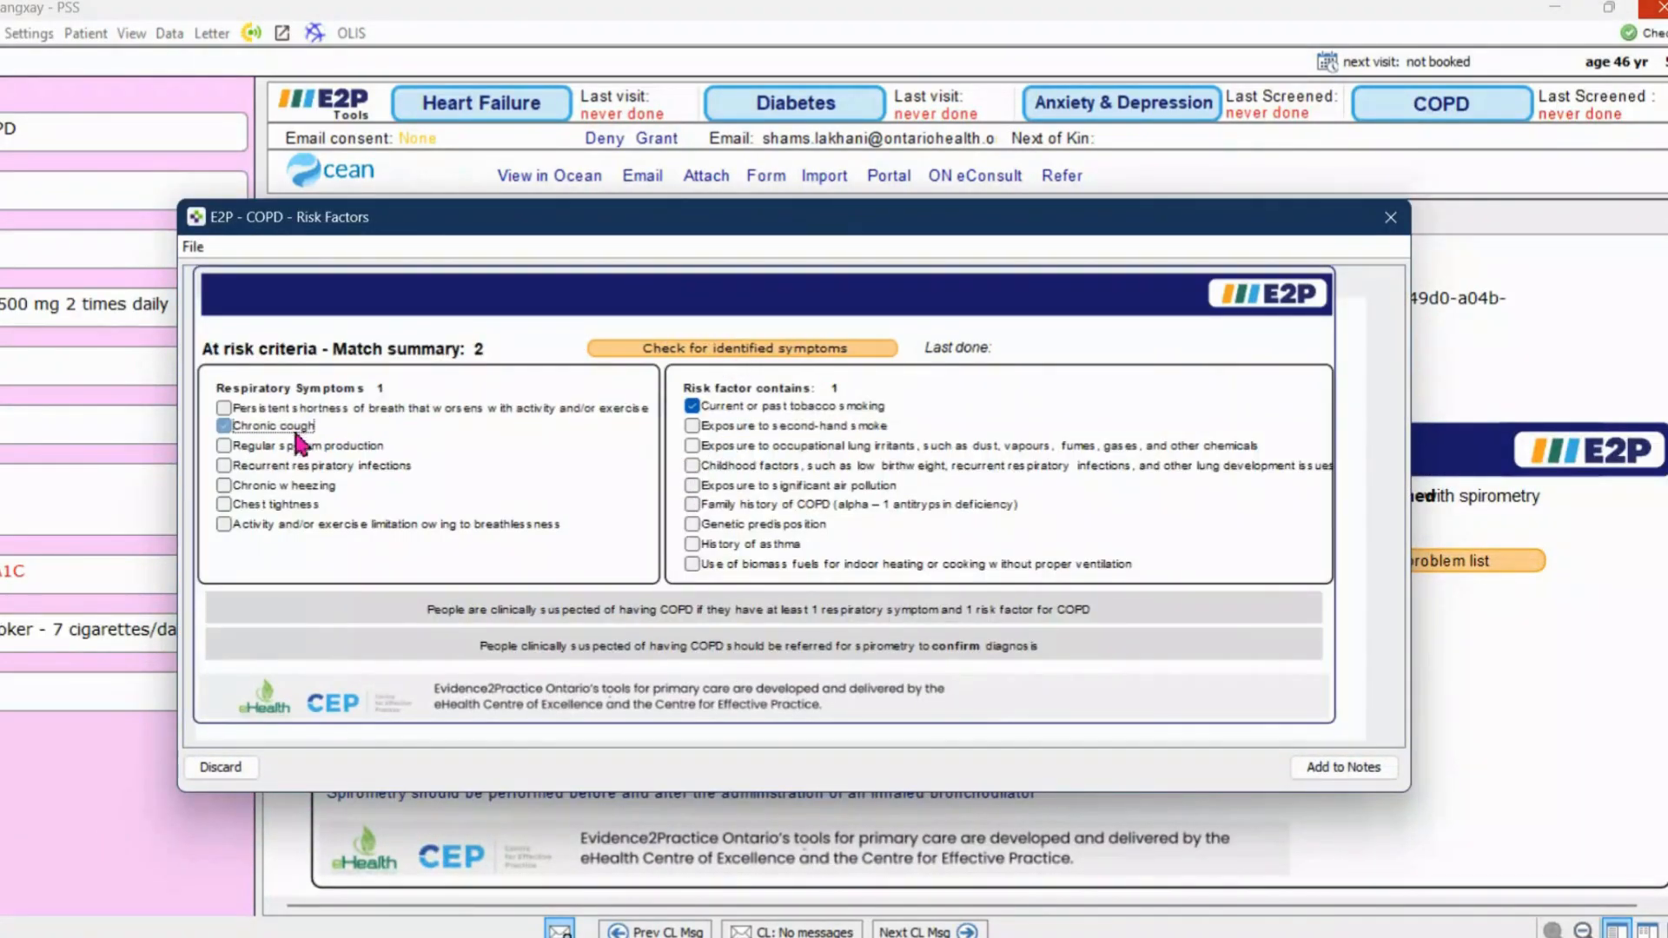
click(295, 506)
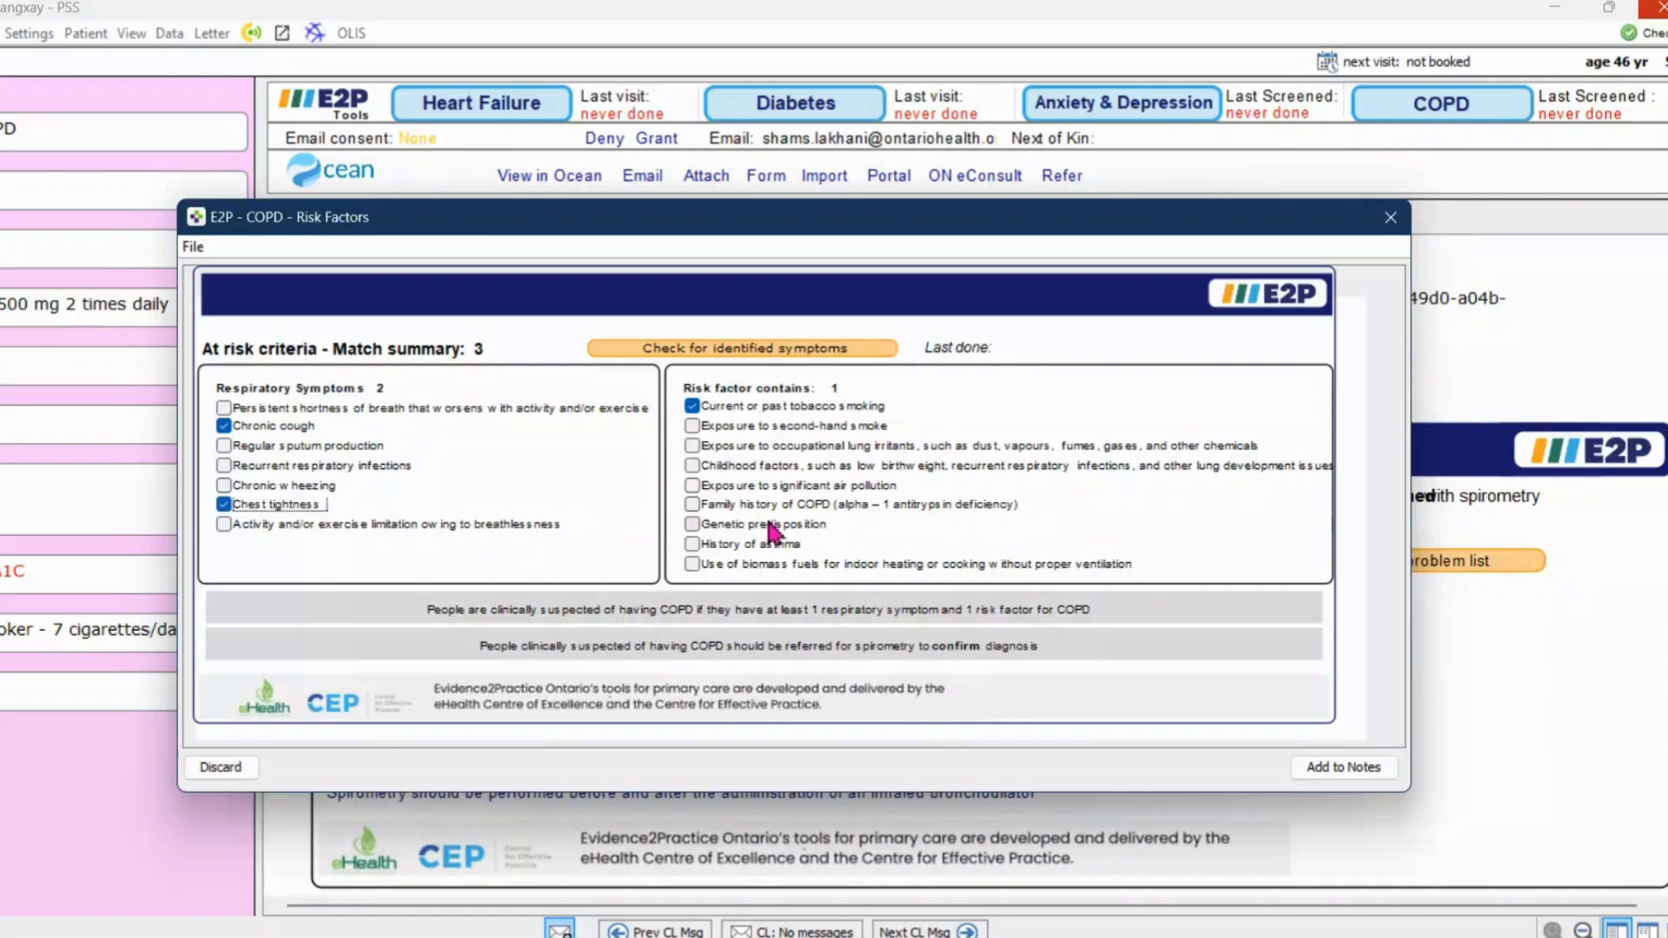
click(770, 547)
click(756, 528)
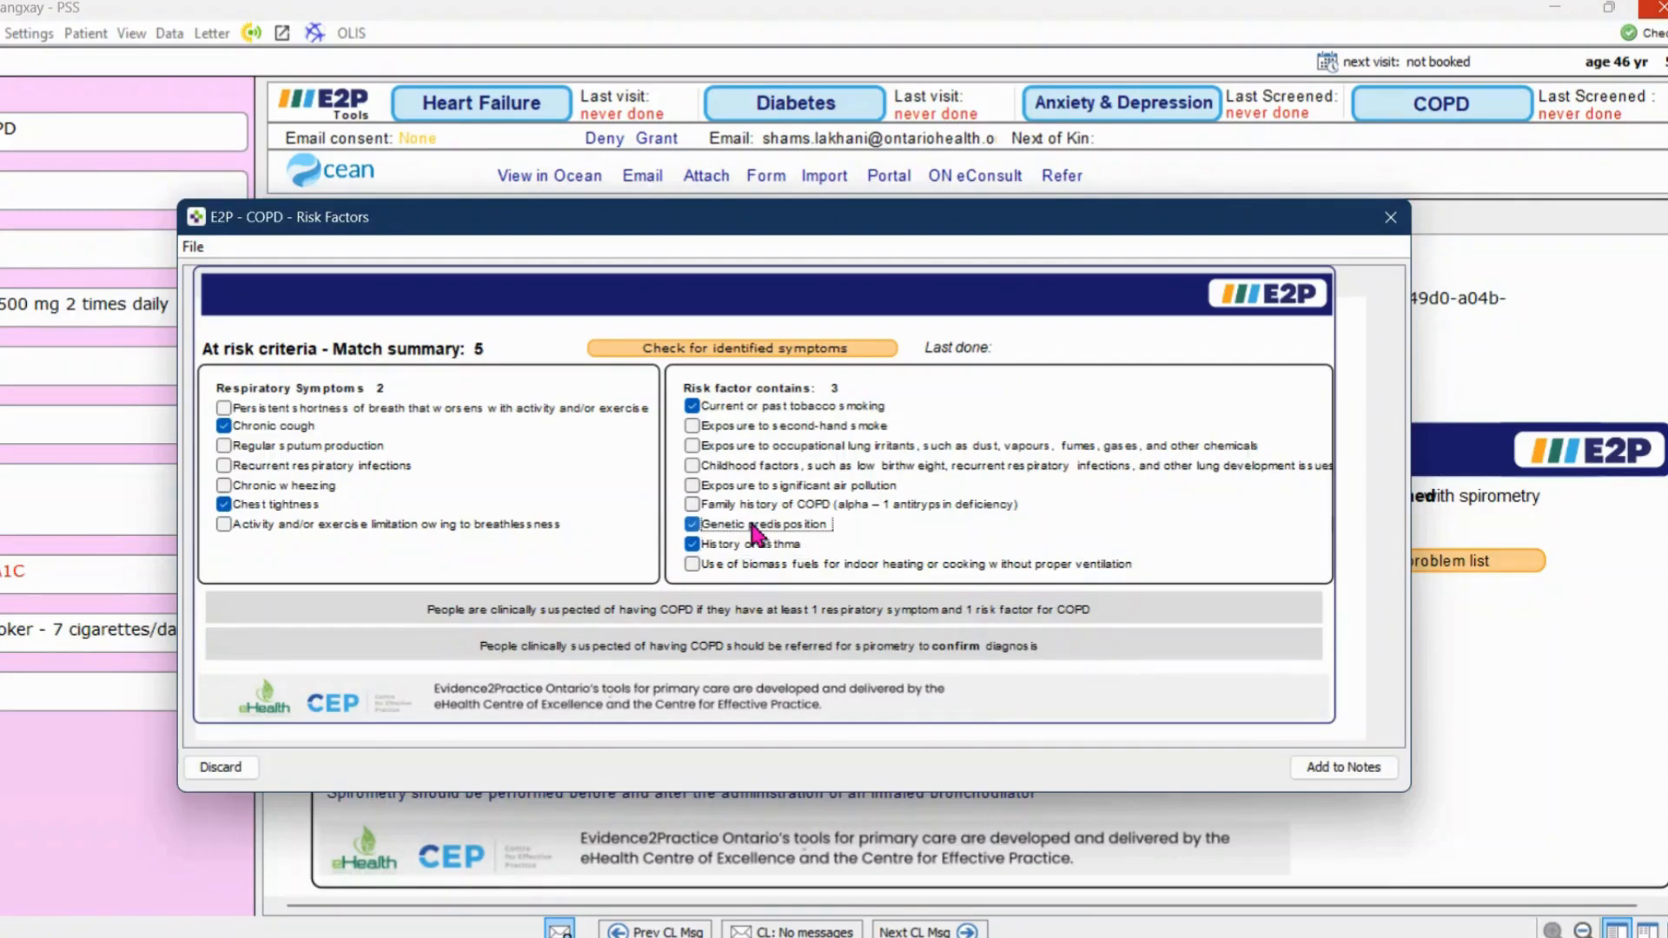
click(1343, 765)
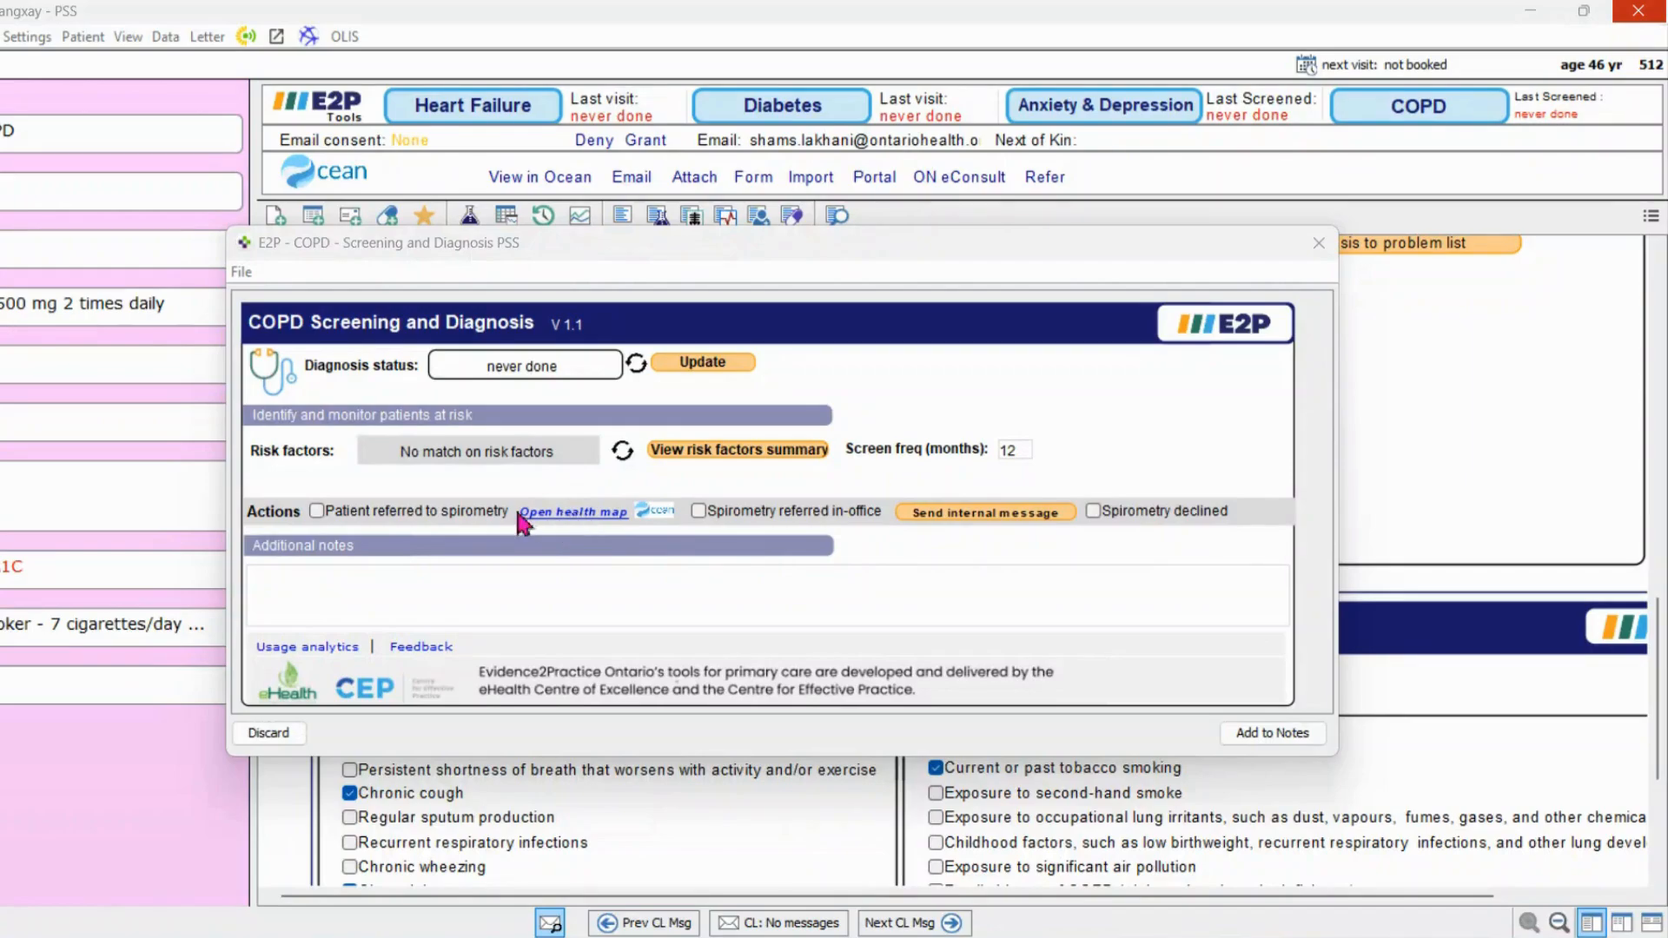
Mark spirometry as referred in-office in the COPD screening form
click(762, 523)
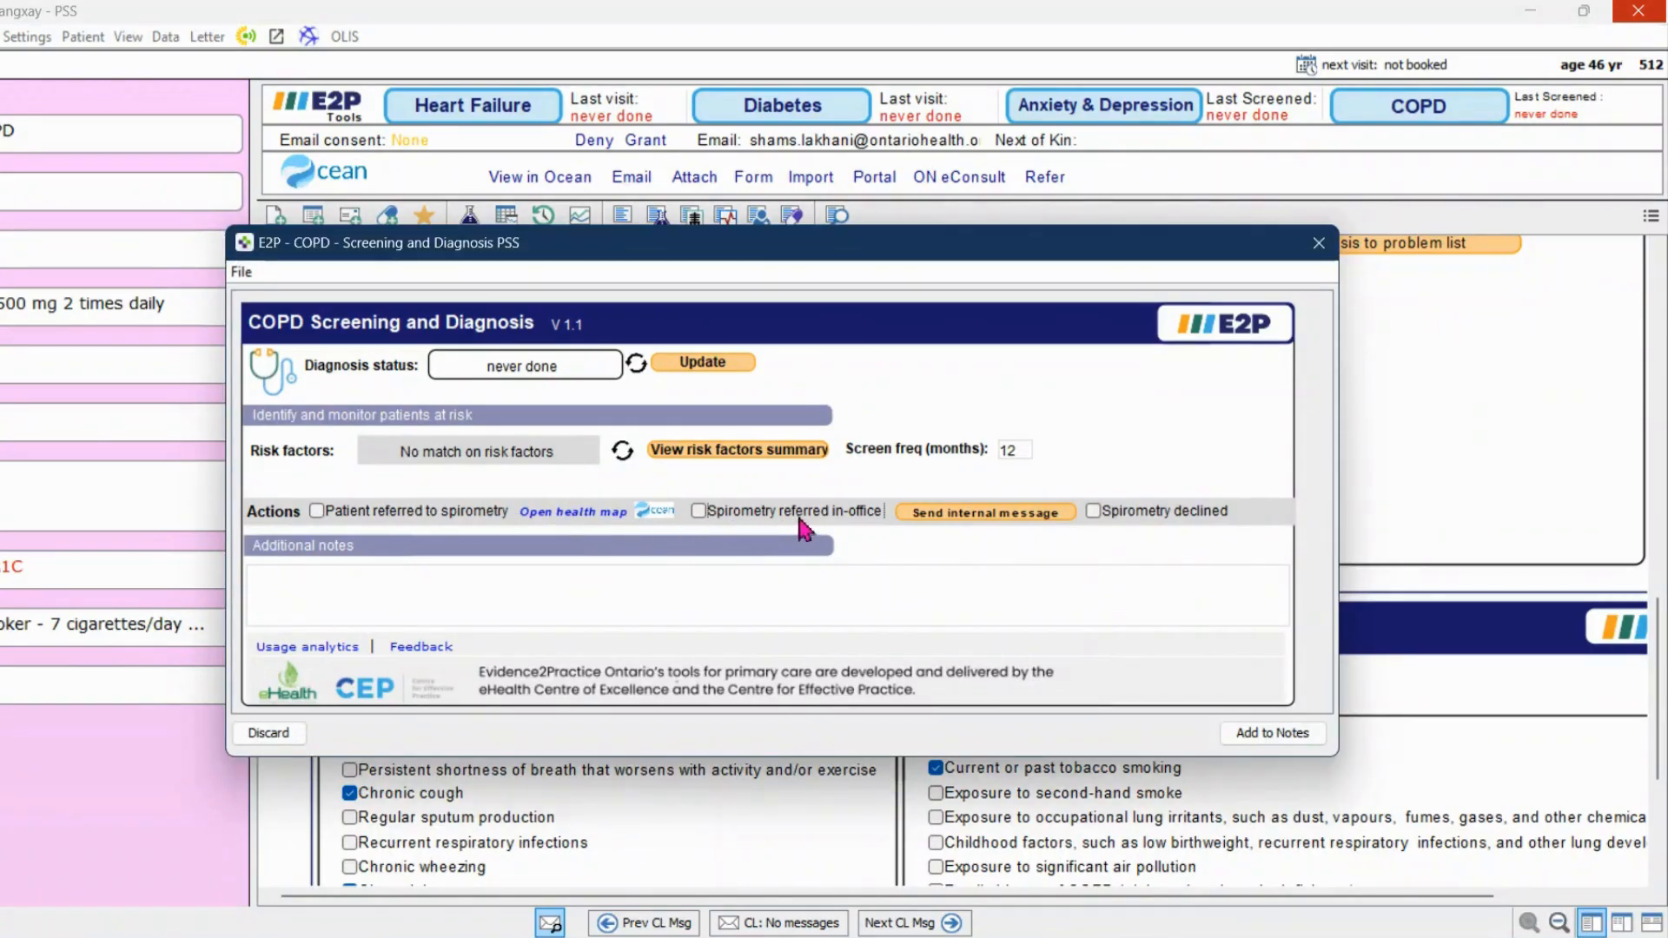
click(782, 515)
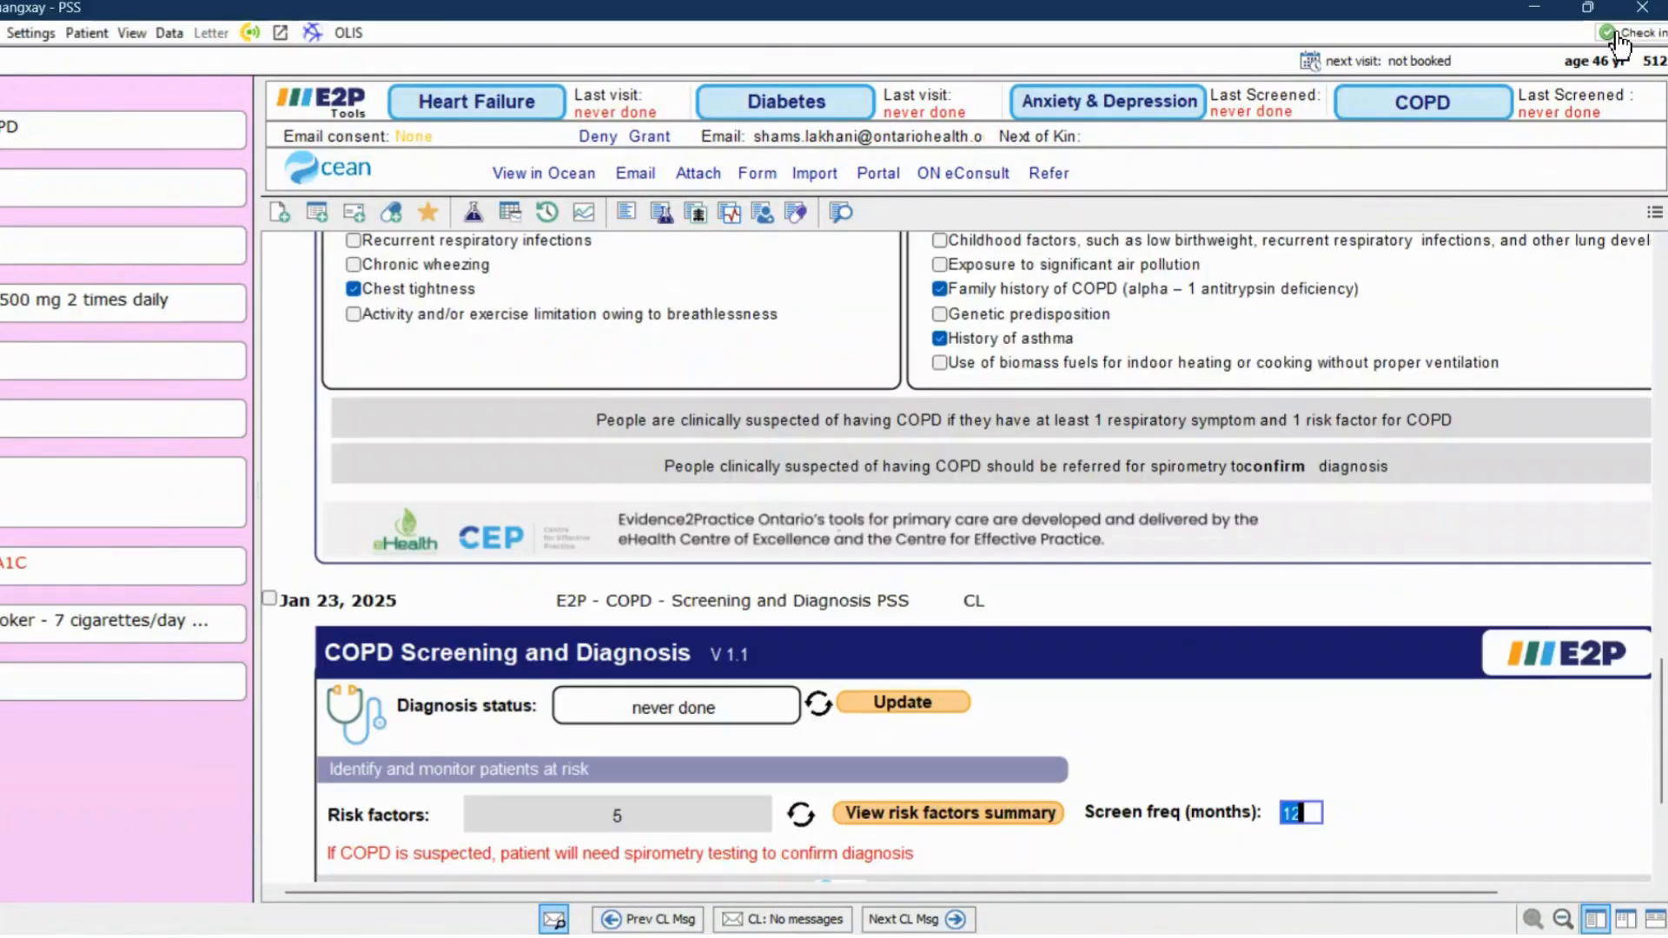
Open the COPD management visit form and insert the symptoms list into the visit notes
click(1446, 109)
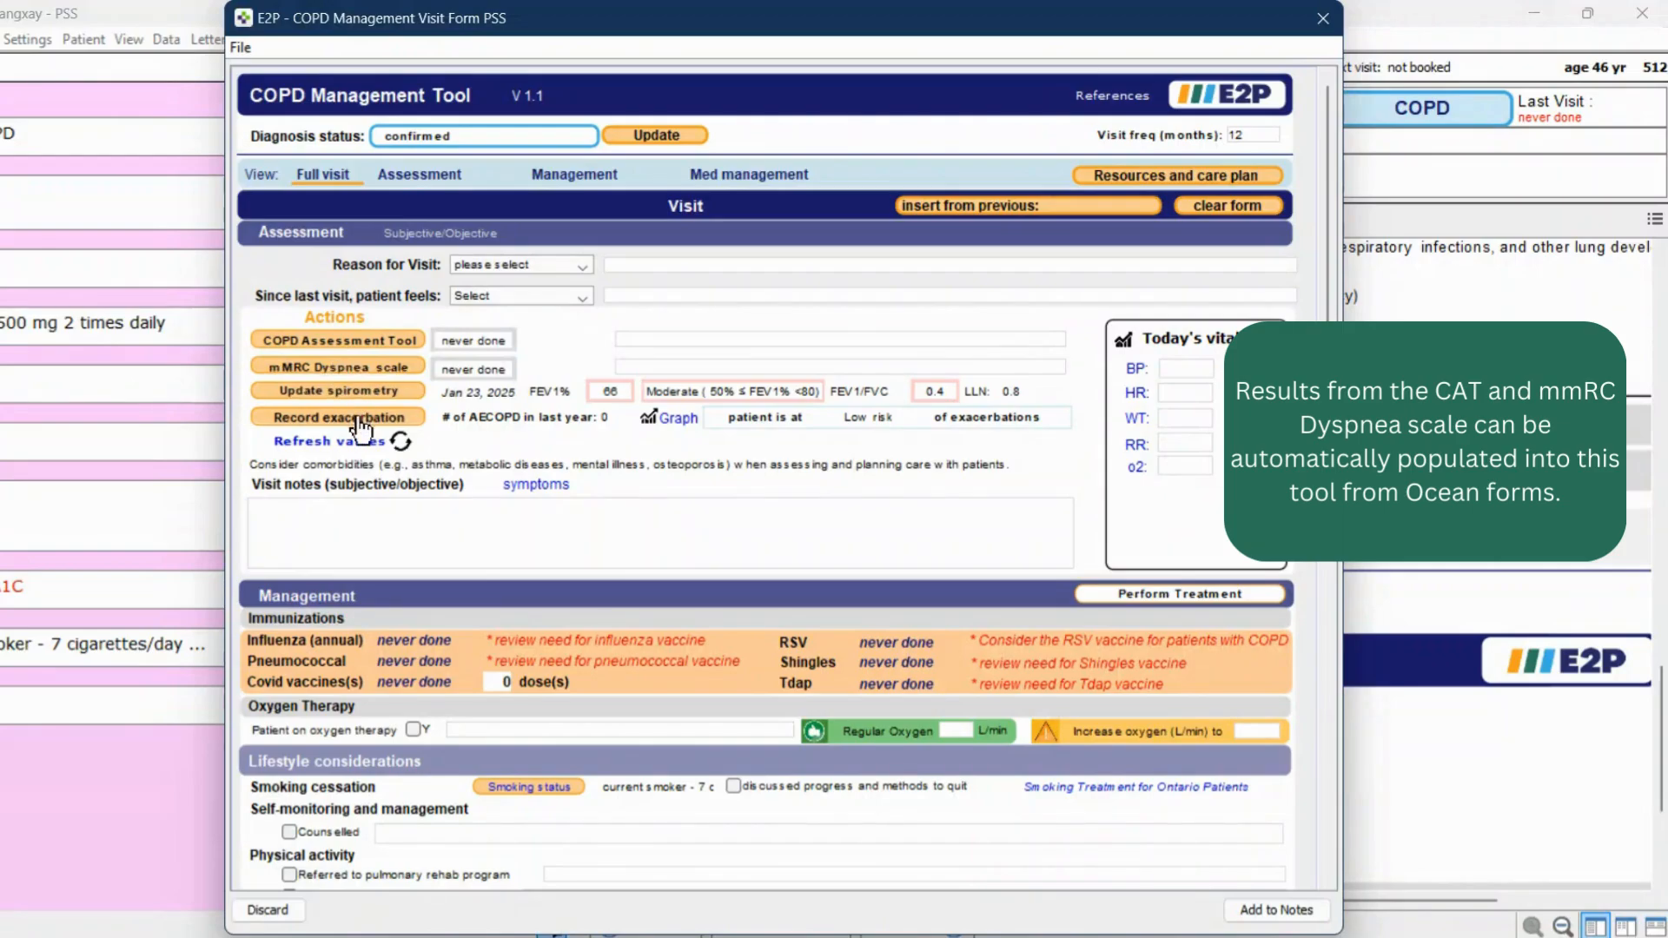
click(522, 486)
click(283, 508)
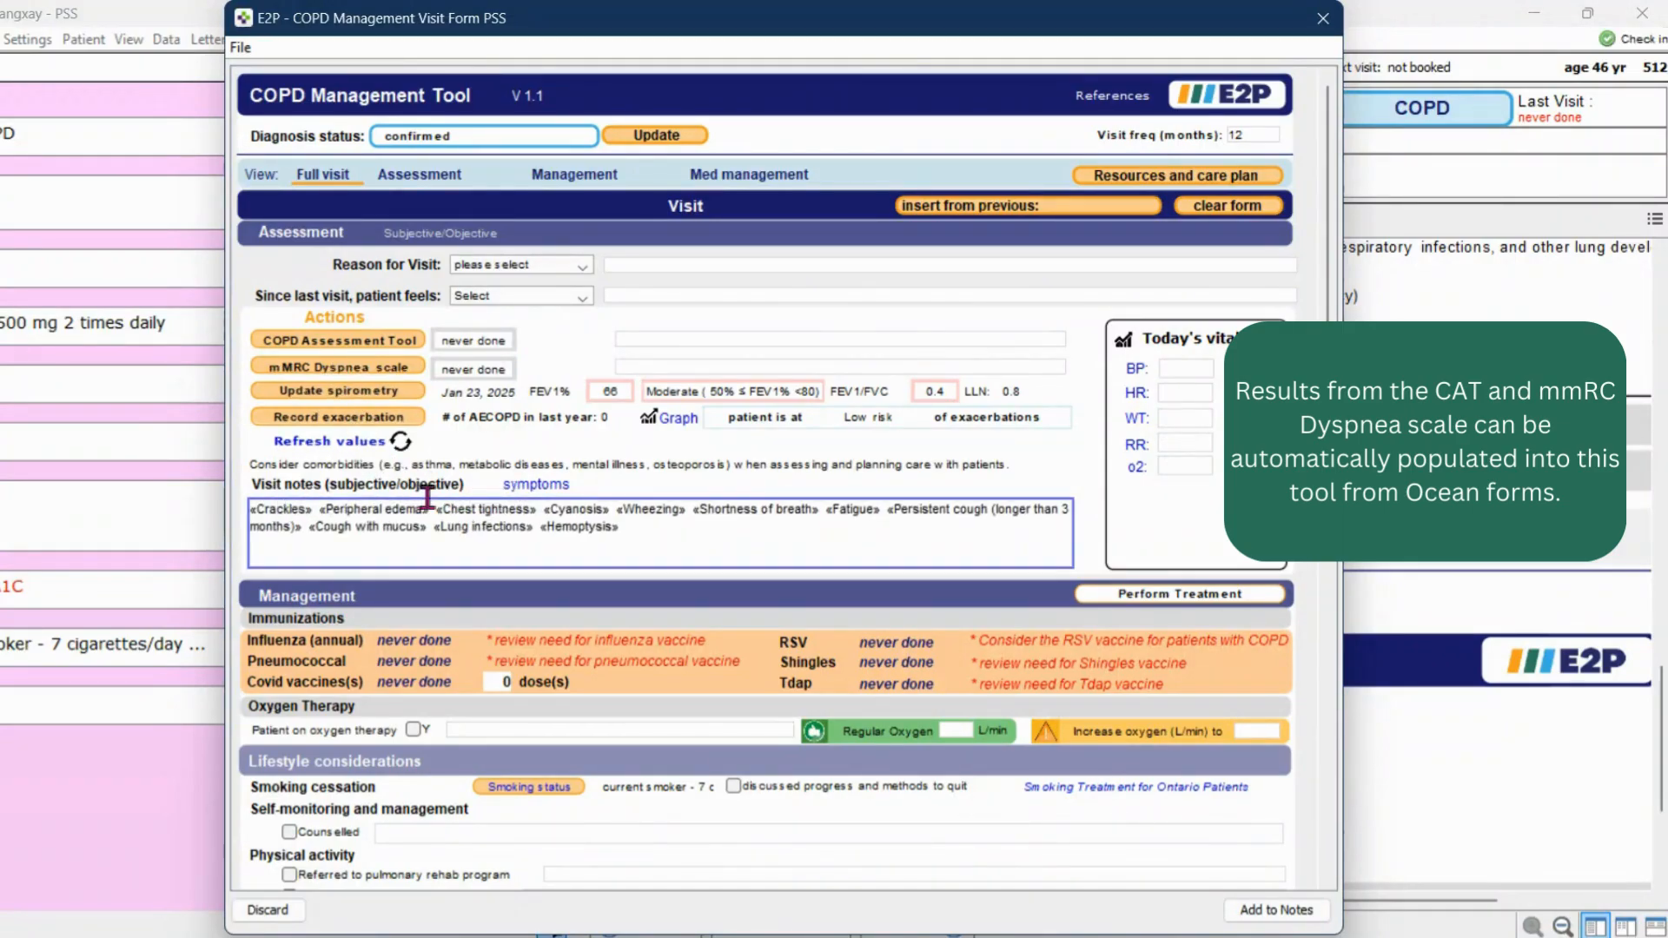
Keep only Crackles, Chest tightness, Wheezing and Fatigue in the visit notes, deleting all other symptom entries
key(F2)
key(F2)
key(Delete)
key(F2)
key(F2)
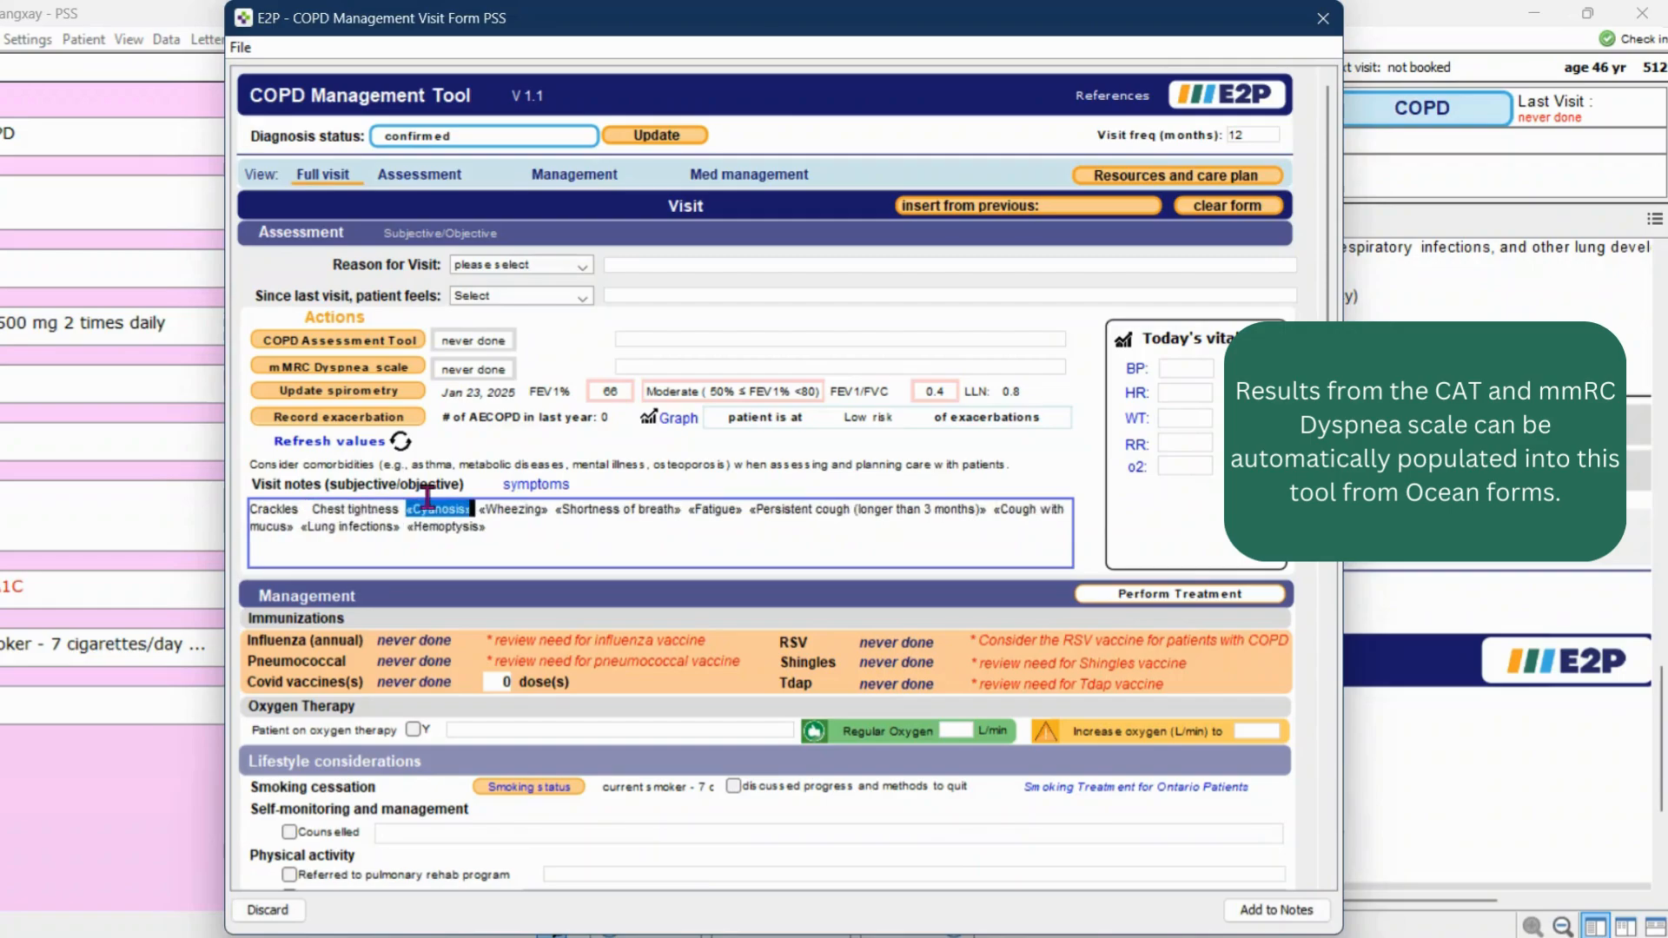
key(Delete)
key(F2)
key(F2)
key(Delete)
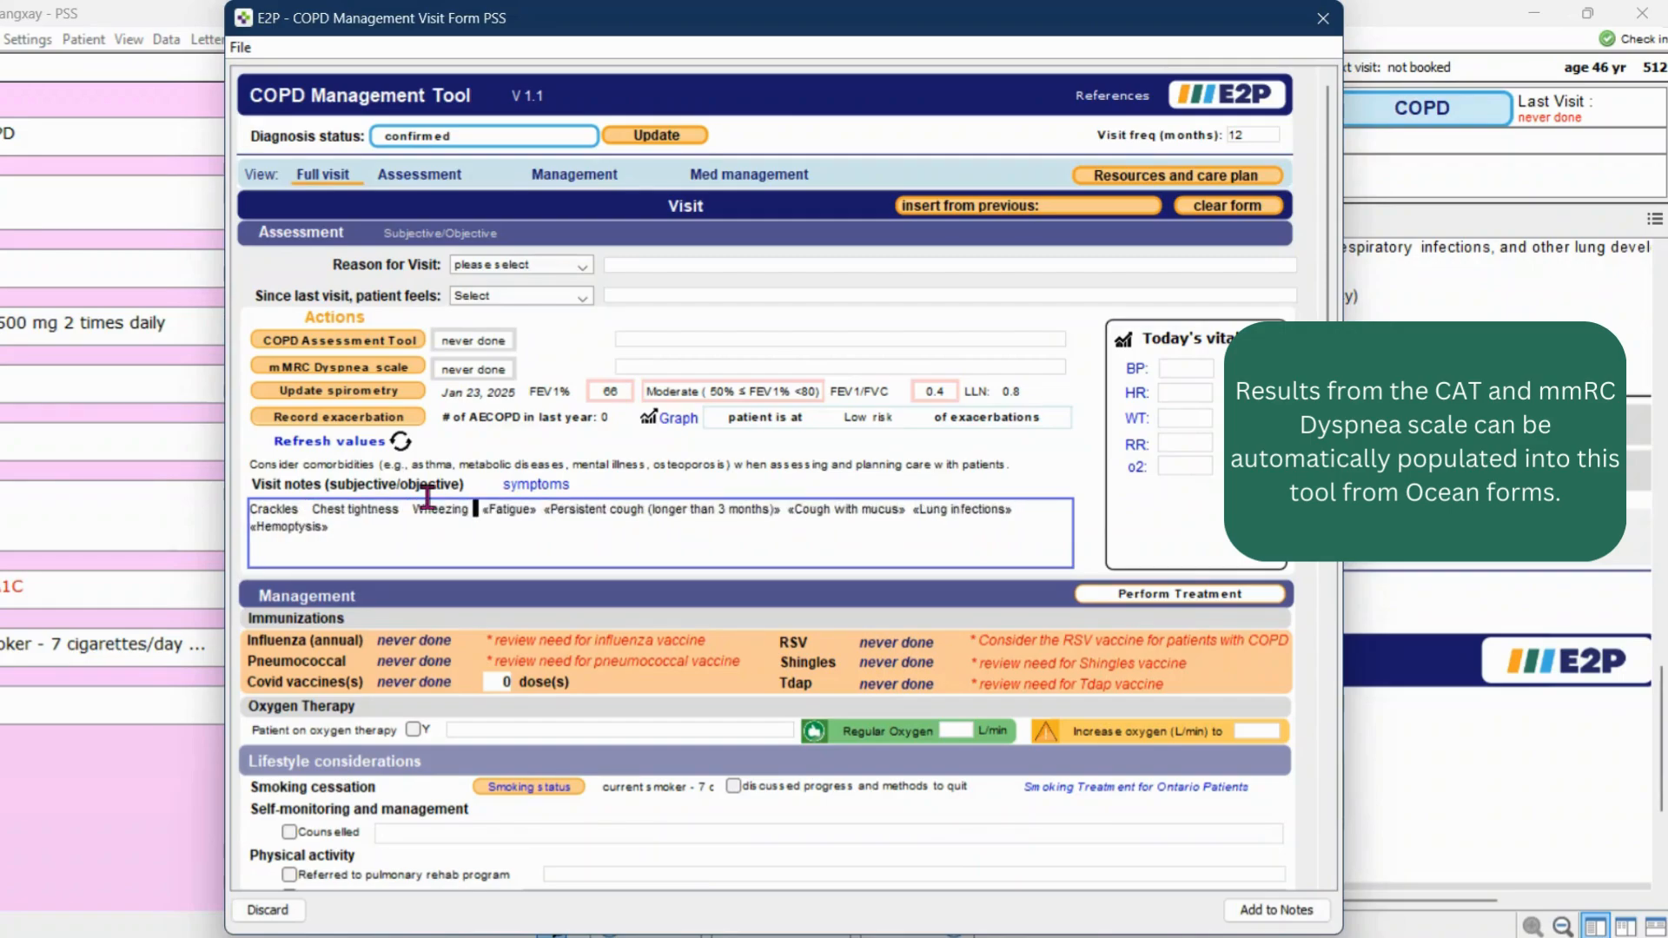
key(F2)
key(F2)
key(Delete)
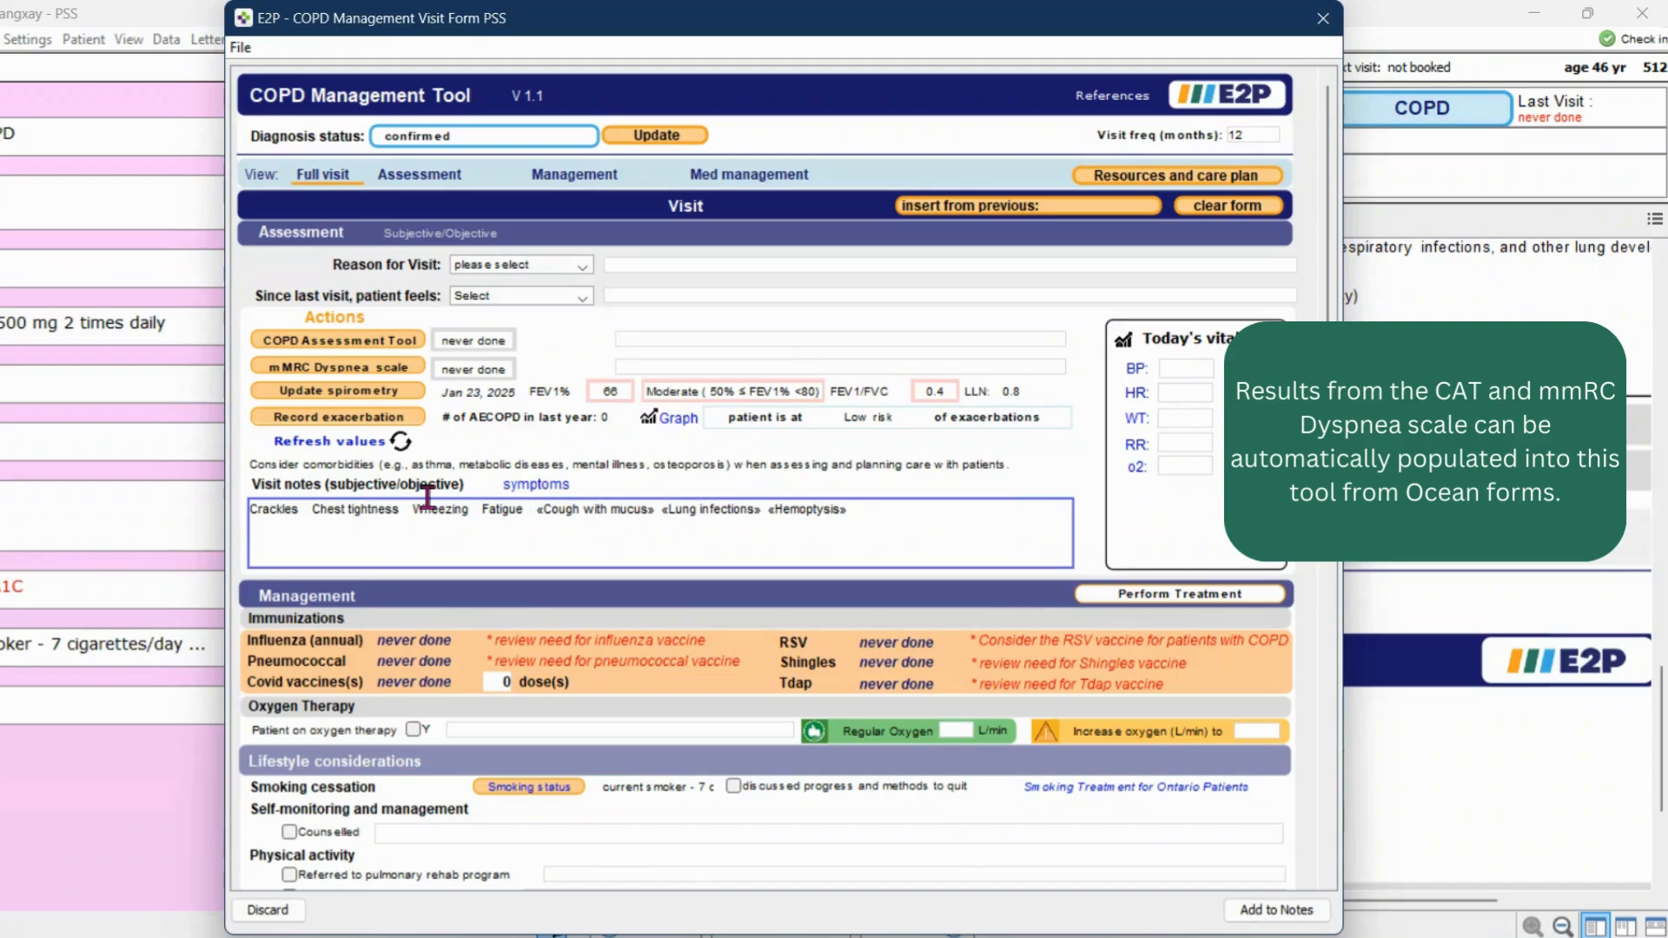
key(F2)
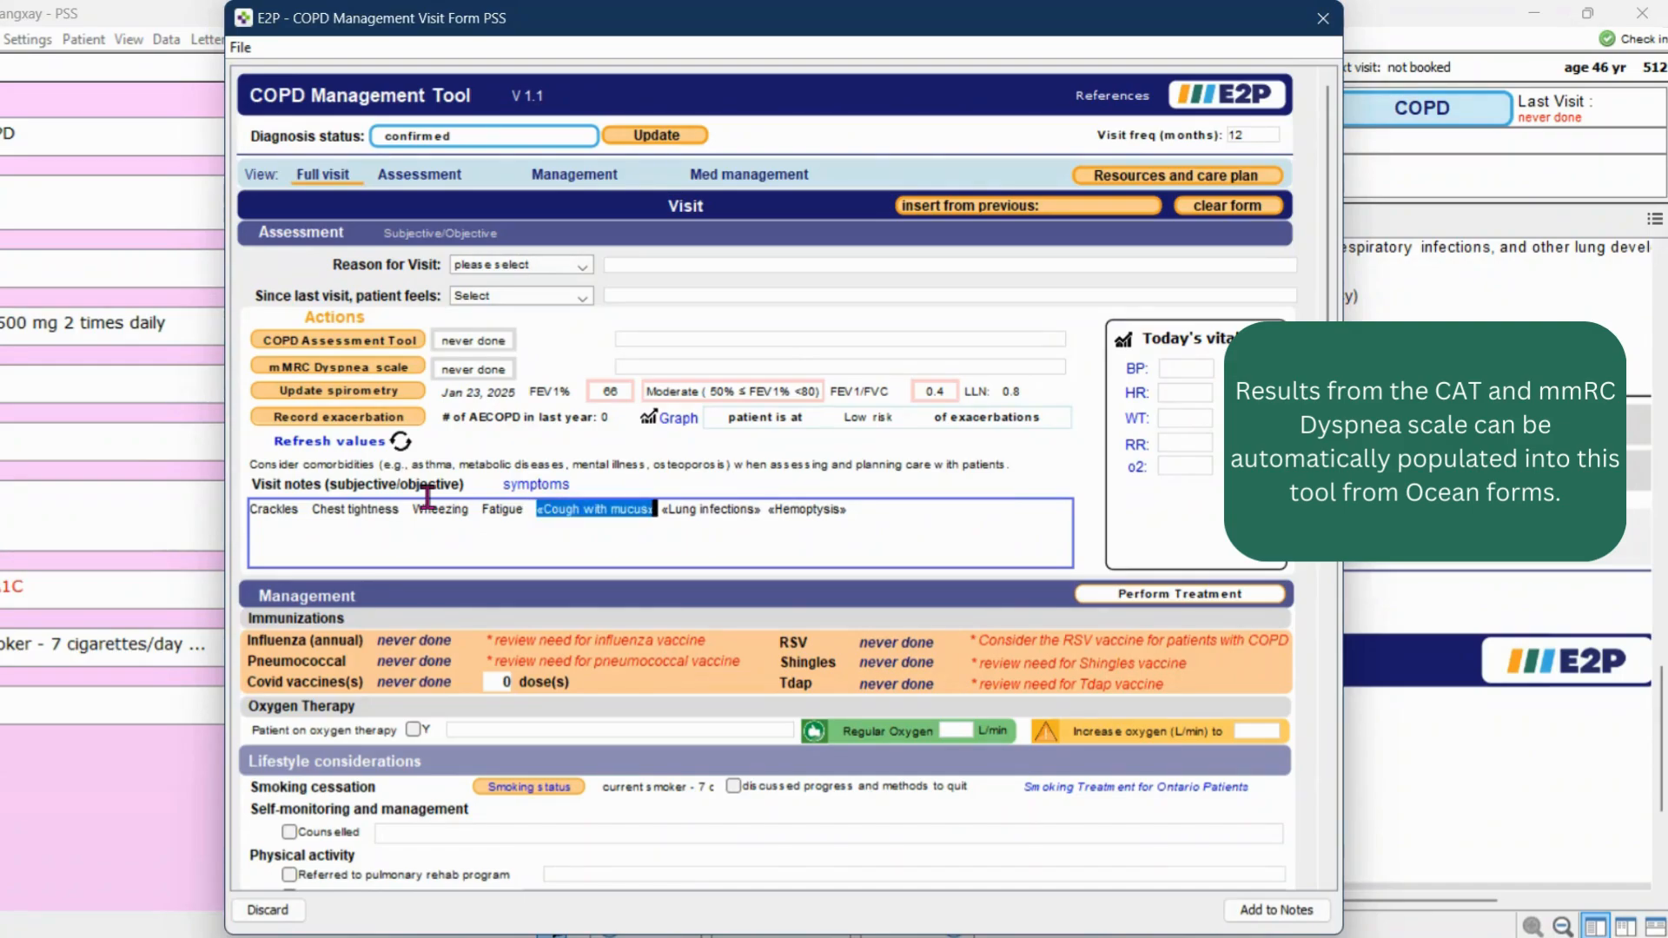
key(Delete)
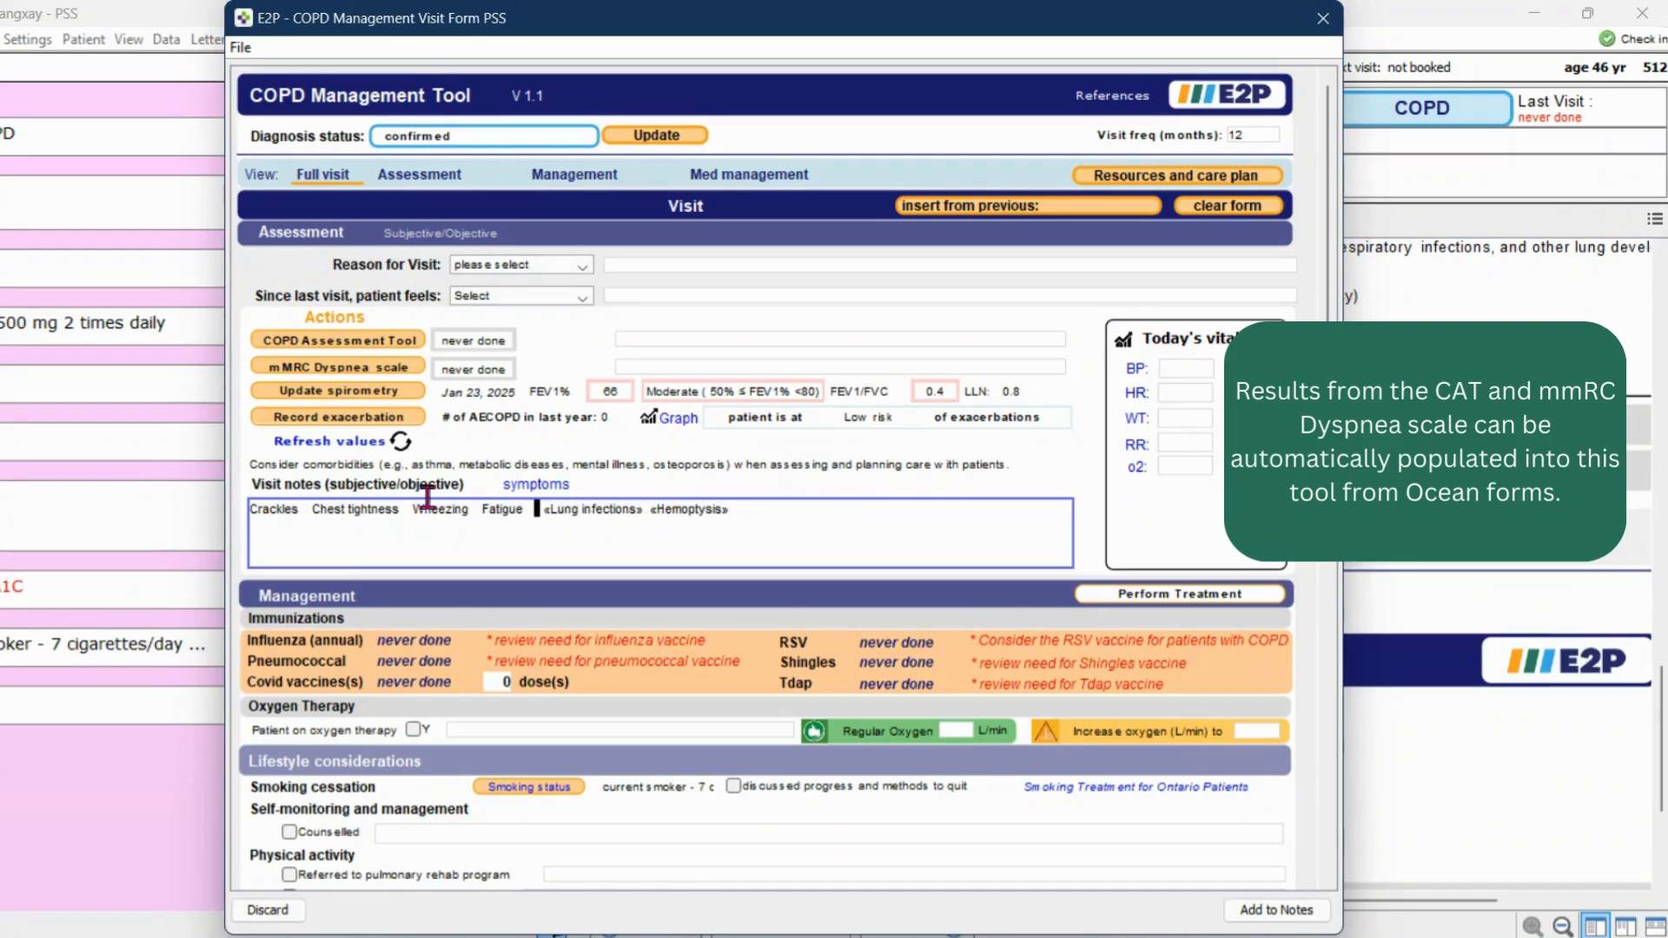
key(F2)
key(Delete)
key(F2)
key(Delete)
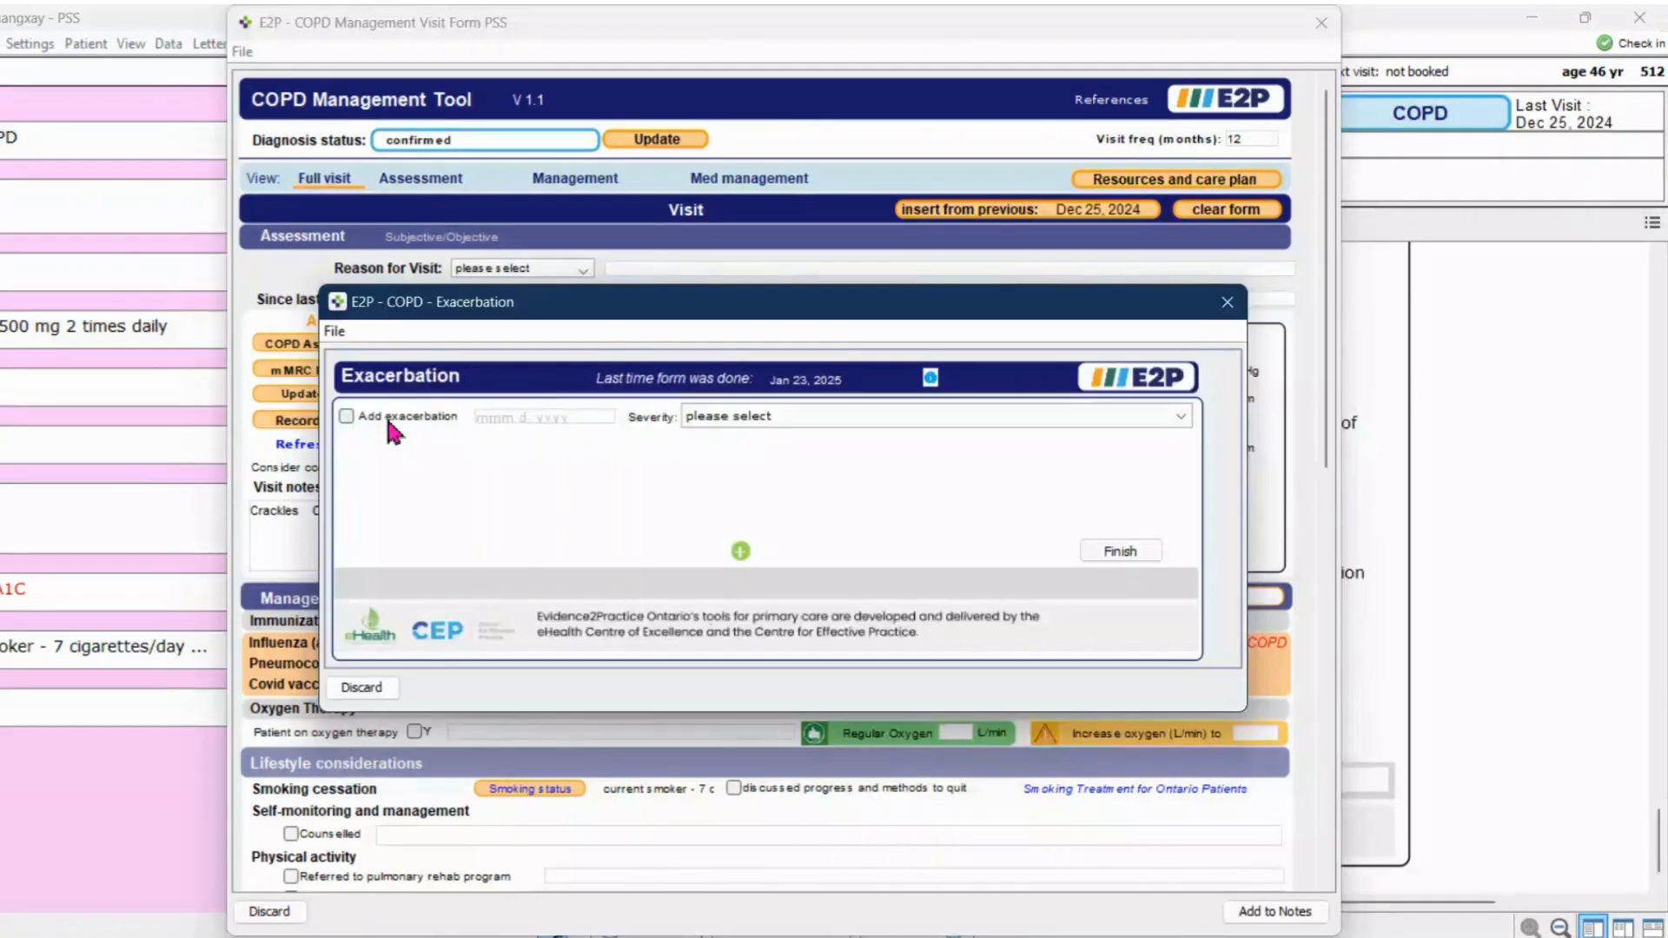
Record an exacerbation dated Jan 23, 2025 with severity severe (requiring a hospital admission or ED visit)
click(384, 414)
click(744, 416)
click(764, 494)
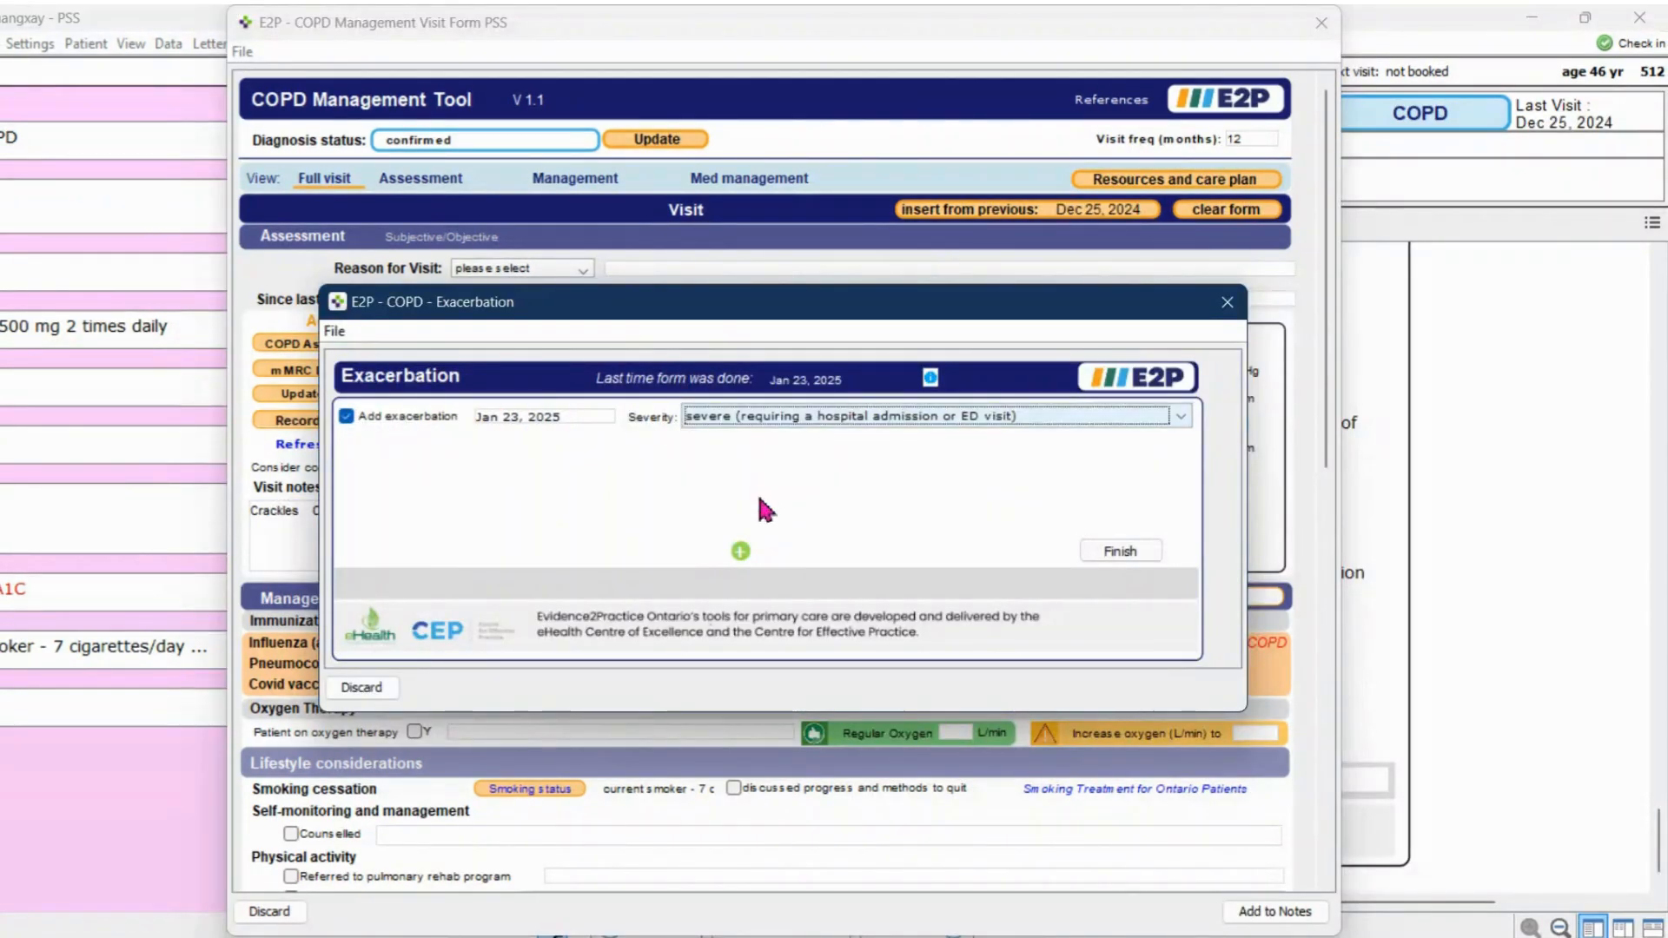
Add a second exacerbation dated Jan 23, 2025 as moderate (prescribed antibiotic and/or oral corticosteroids), and refresh the visit form's values
click(740, 553)
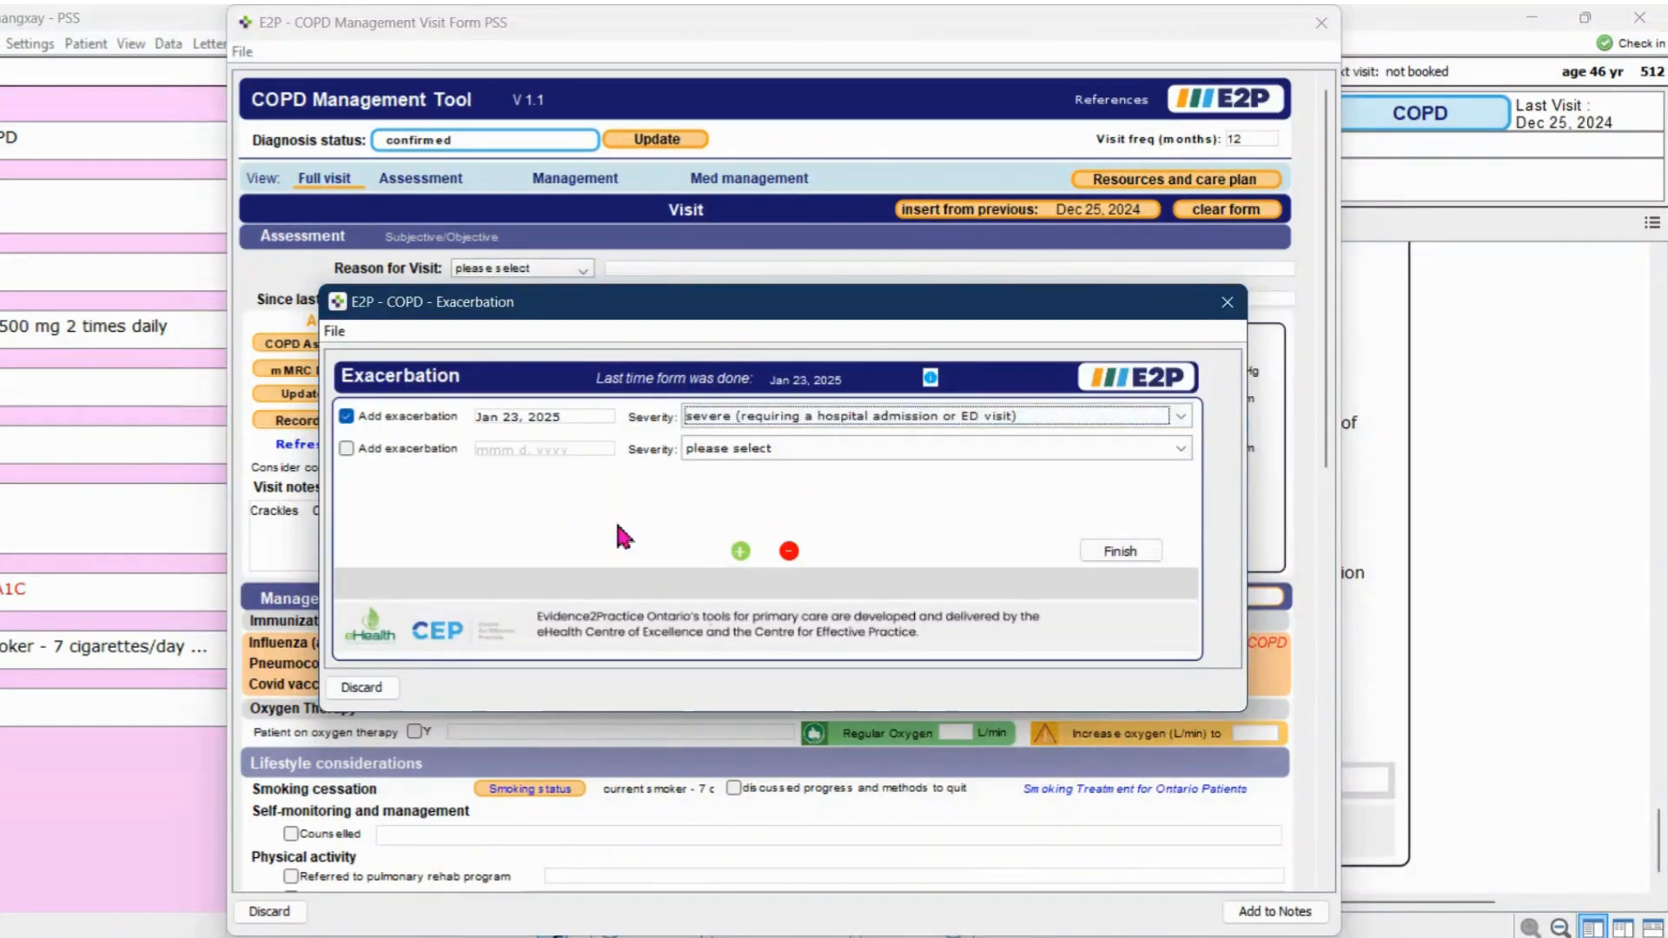
click(414, 450)
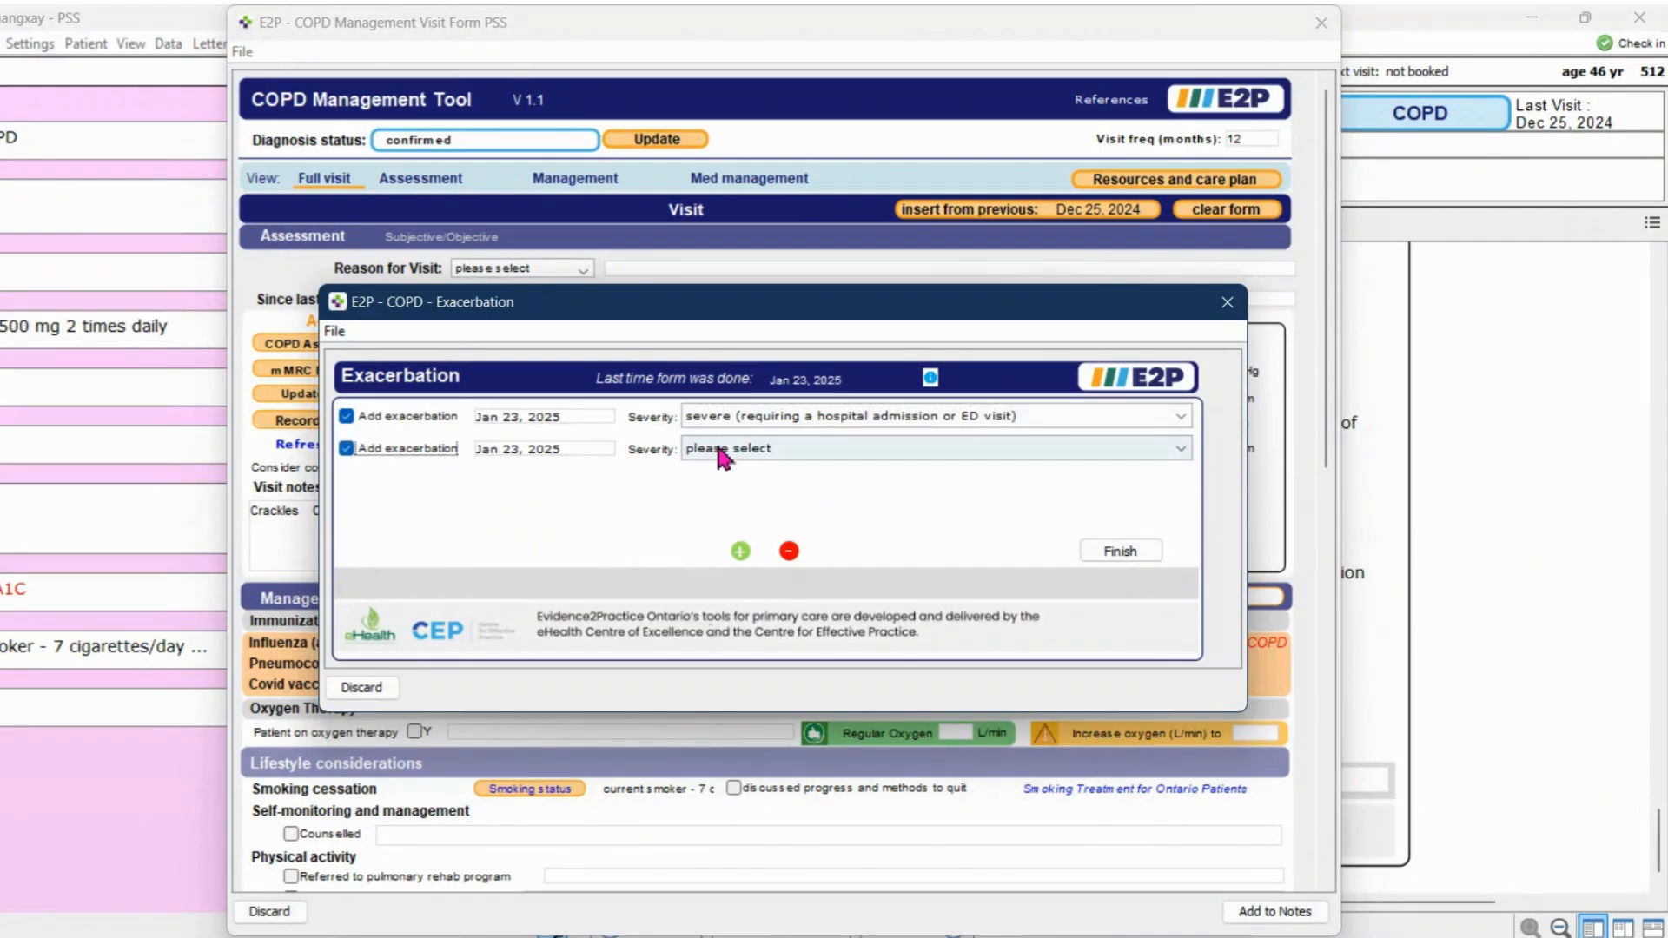
click(723, 450)
click(764, 511)
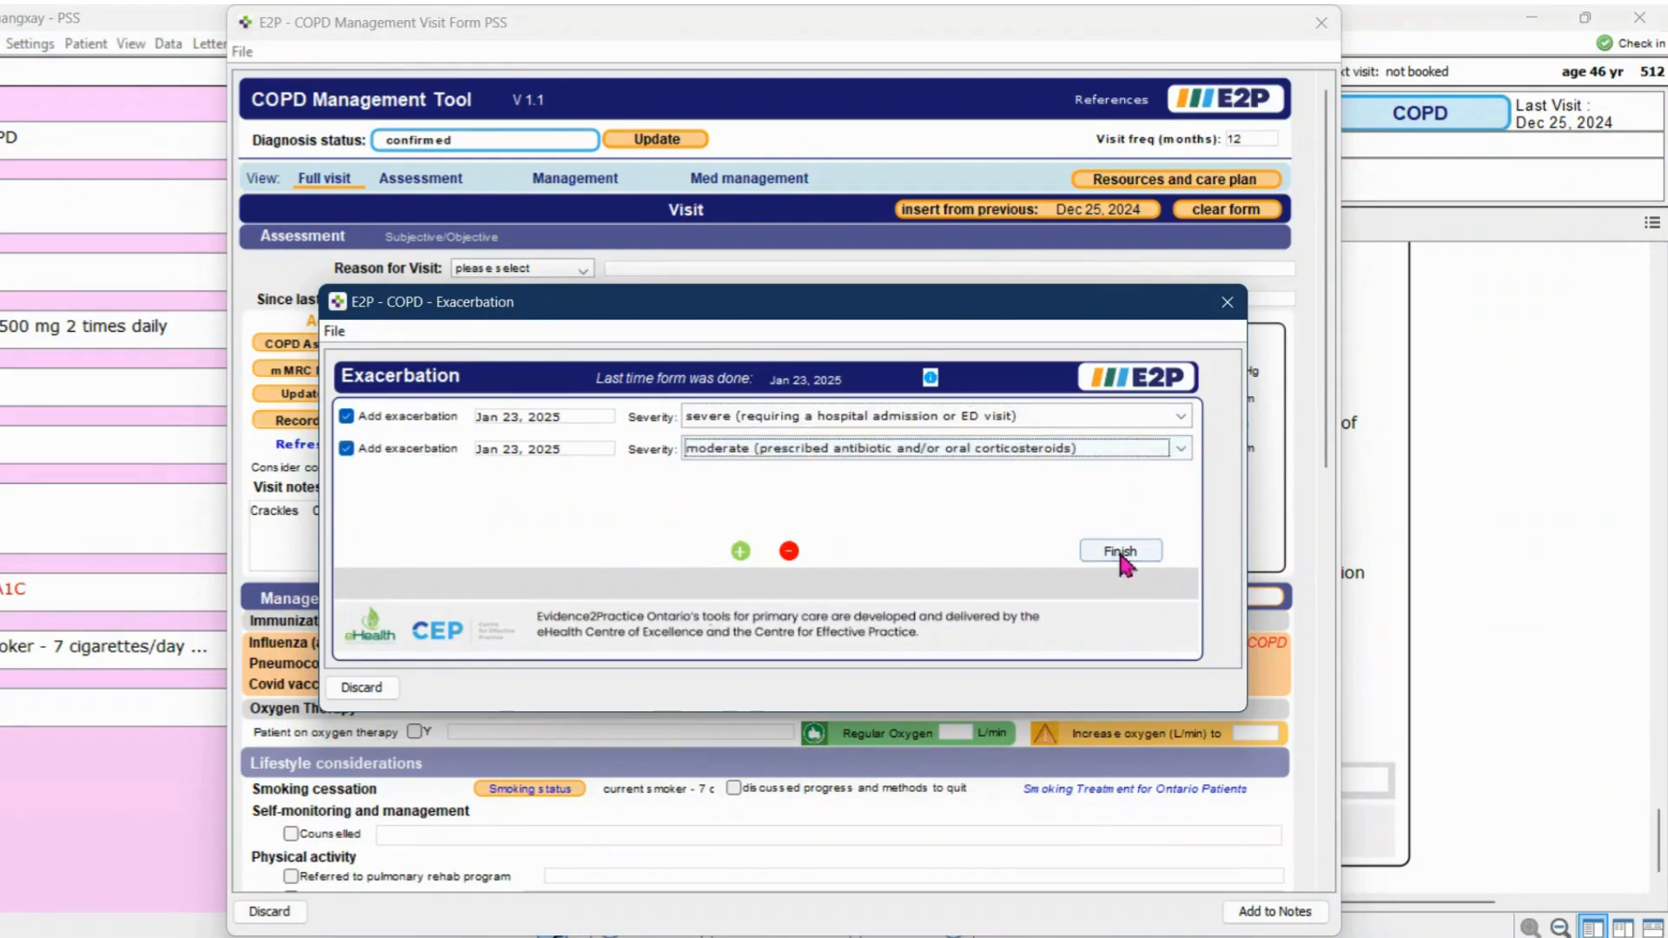
click(1118, 551)
click(402, 446)
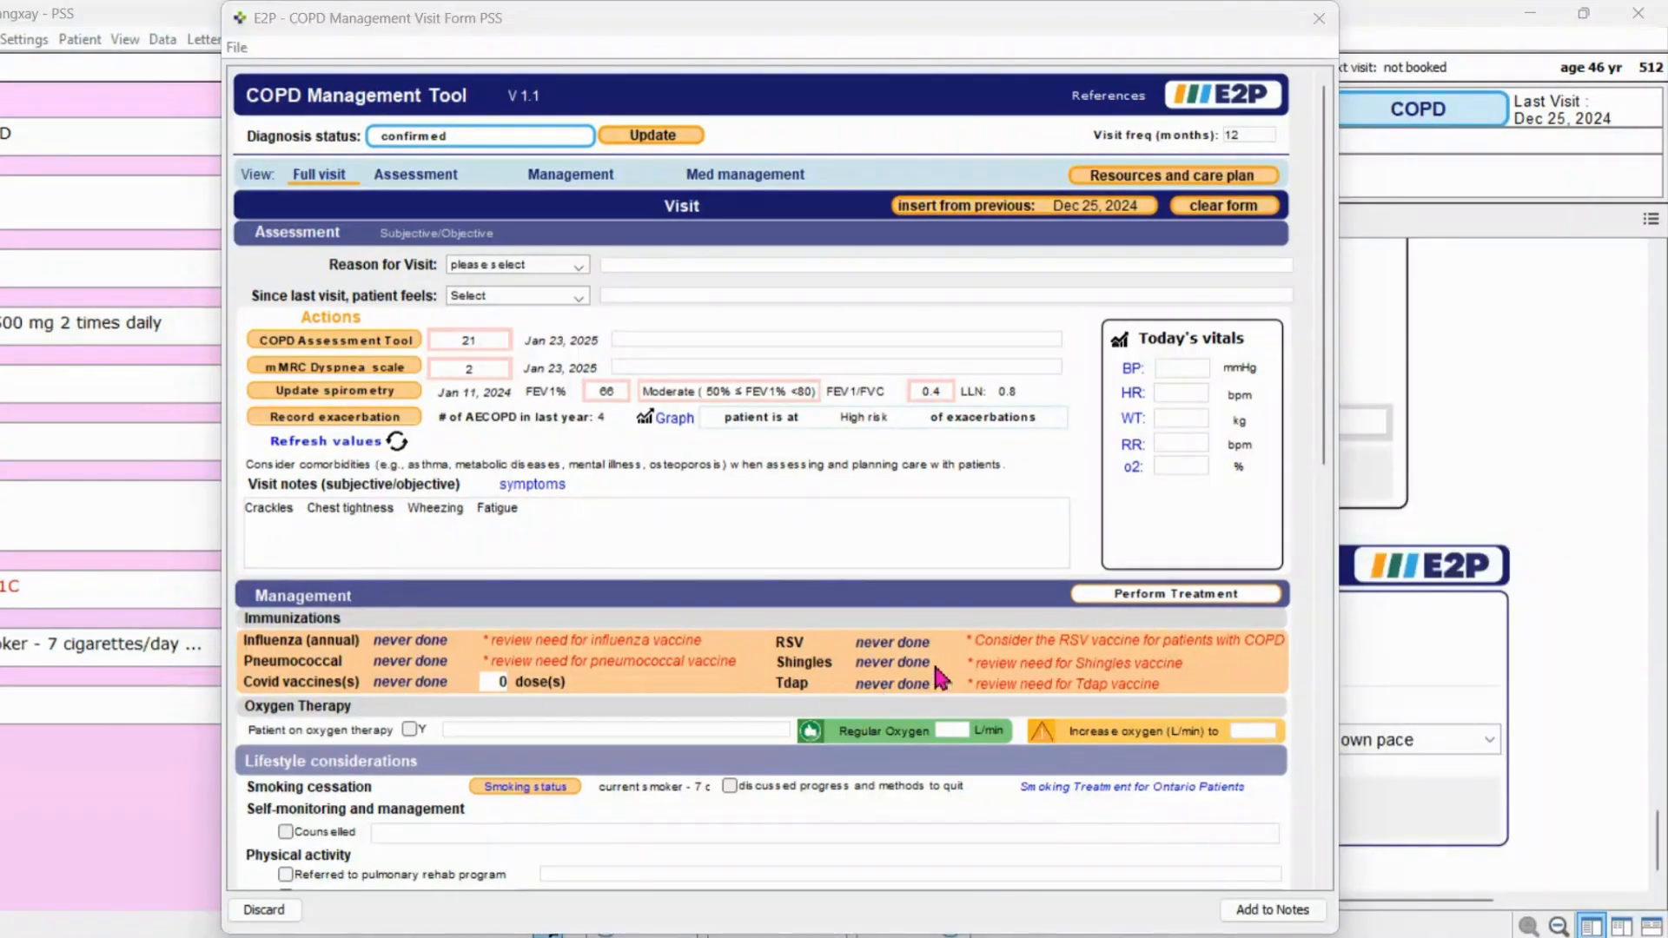
View the new treatment entry form without saving anything, and review the visit form's lifestyle considerations and medication management sections
click(1126, 596)
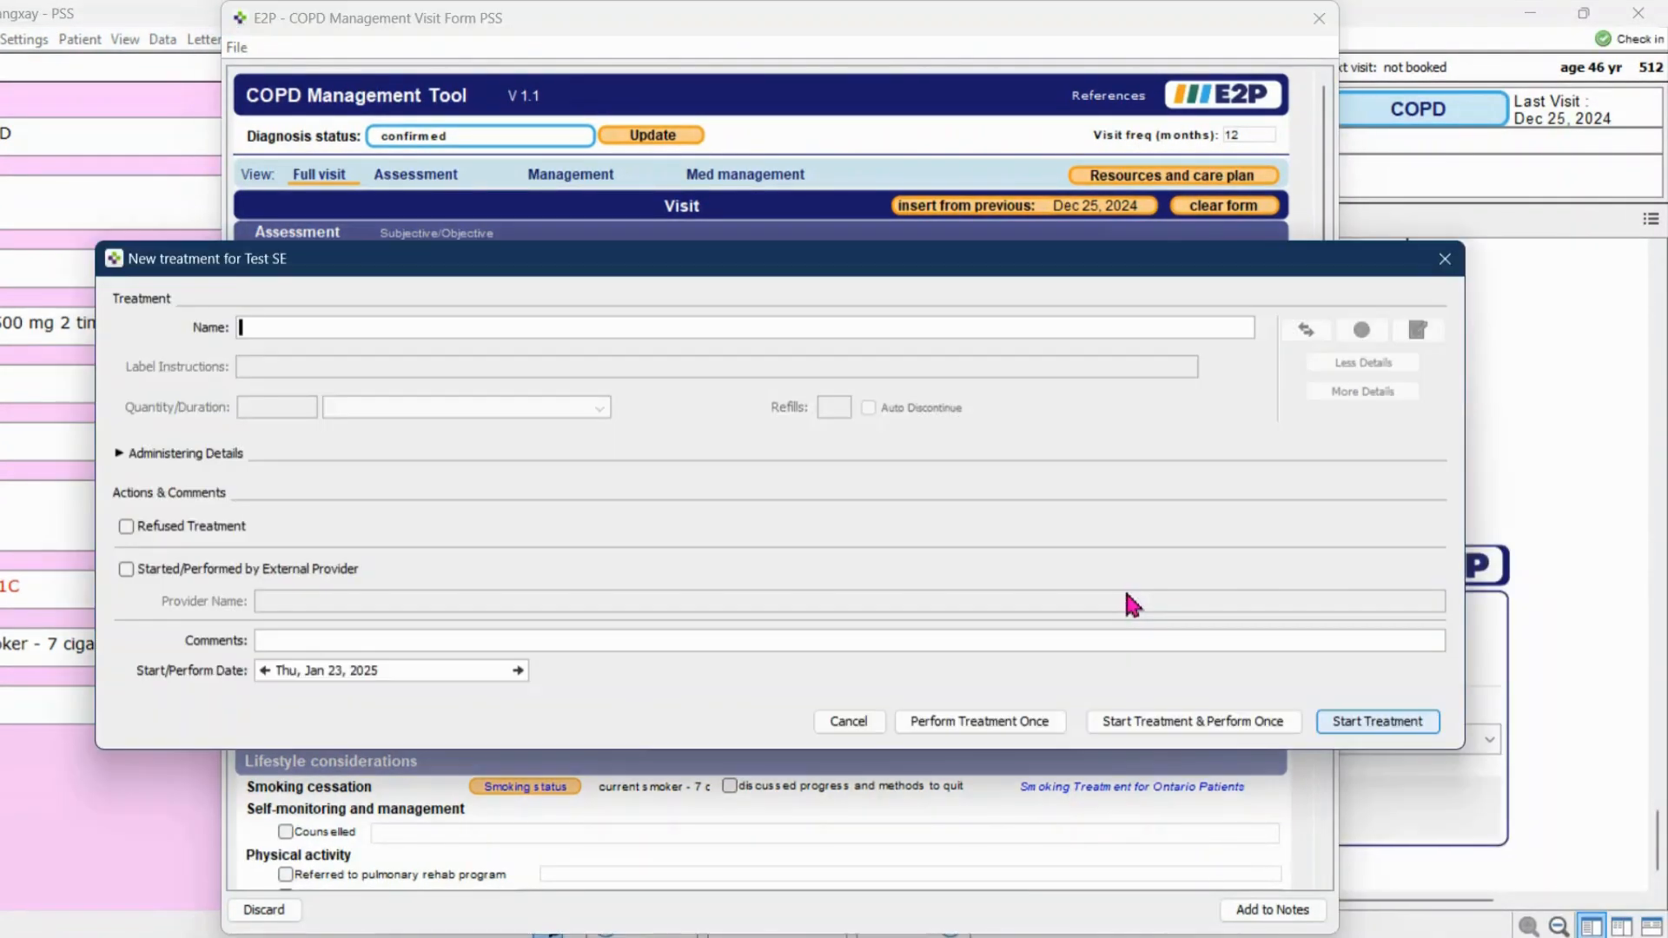
click(849, 721)
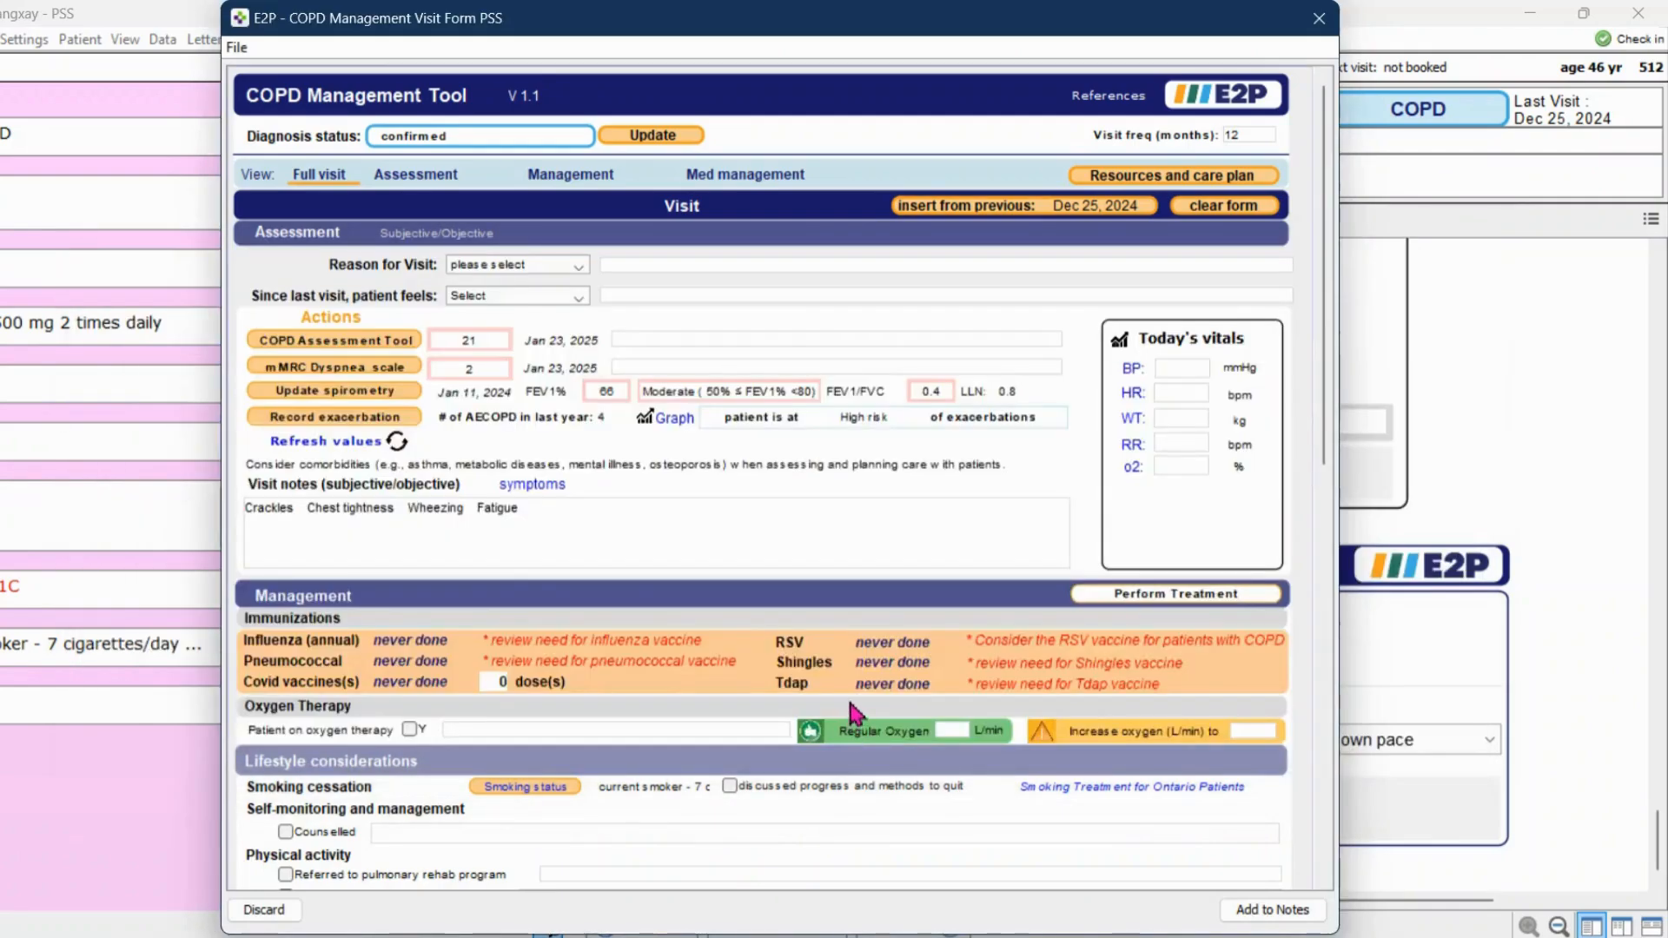
scroll(854, 714, down, 2)
scroll(855, 714, down, 1)
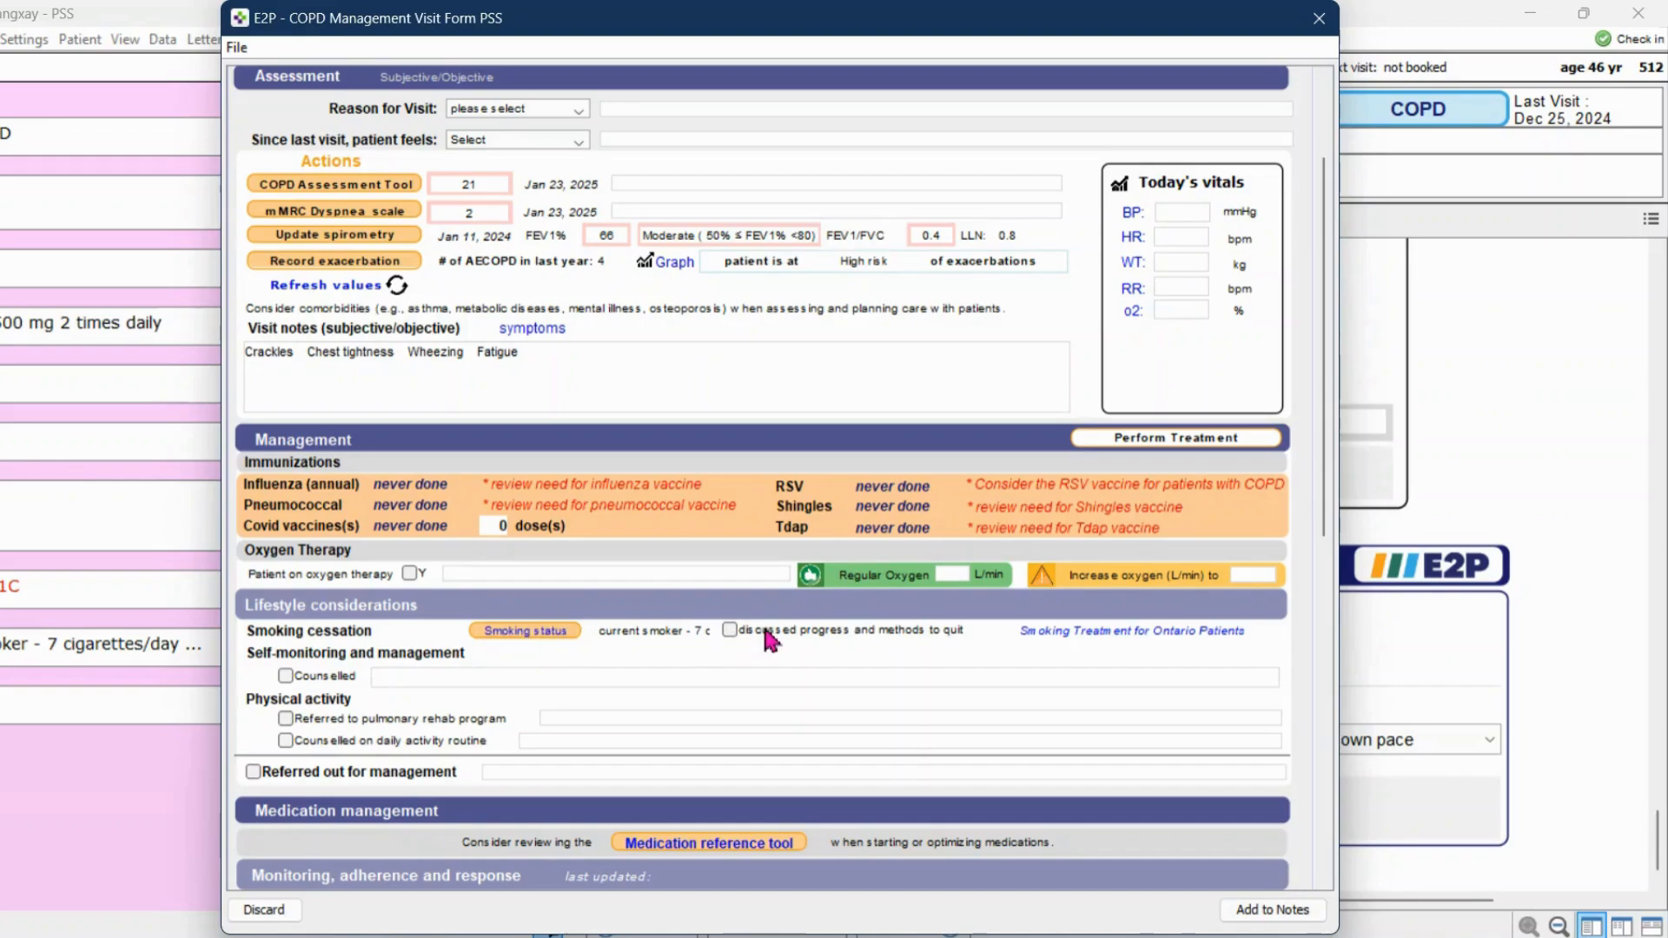
Mark smoking cessation progress and methods to quit as discussed, and mark the patient as counselled on self-monitoring and management
click(728, 631)
click(352, 681)
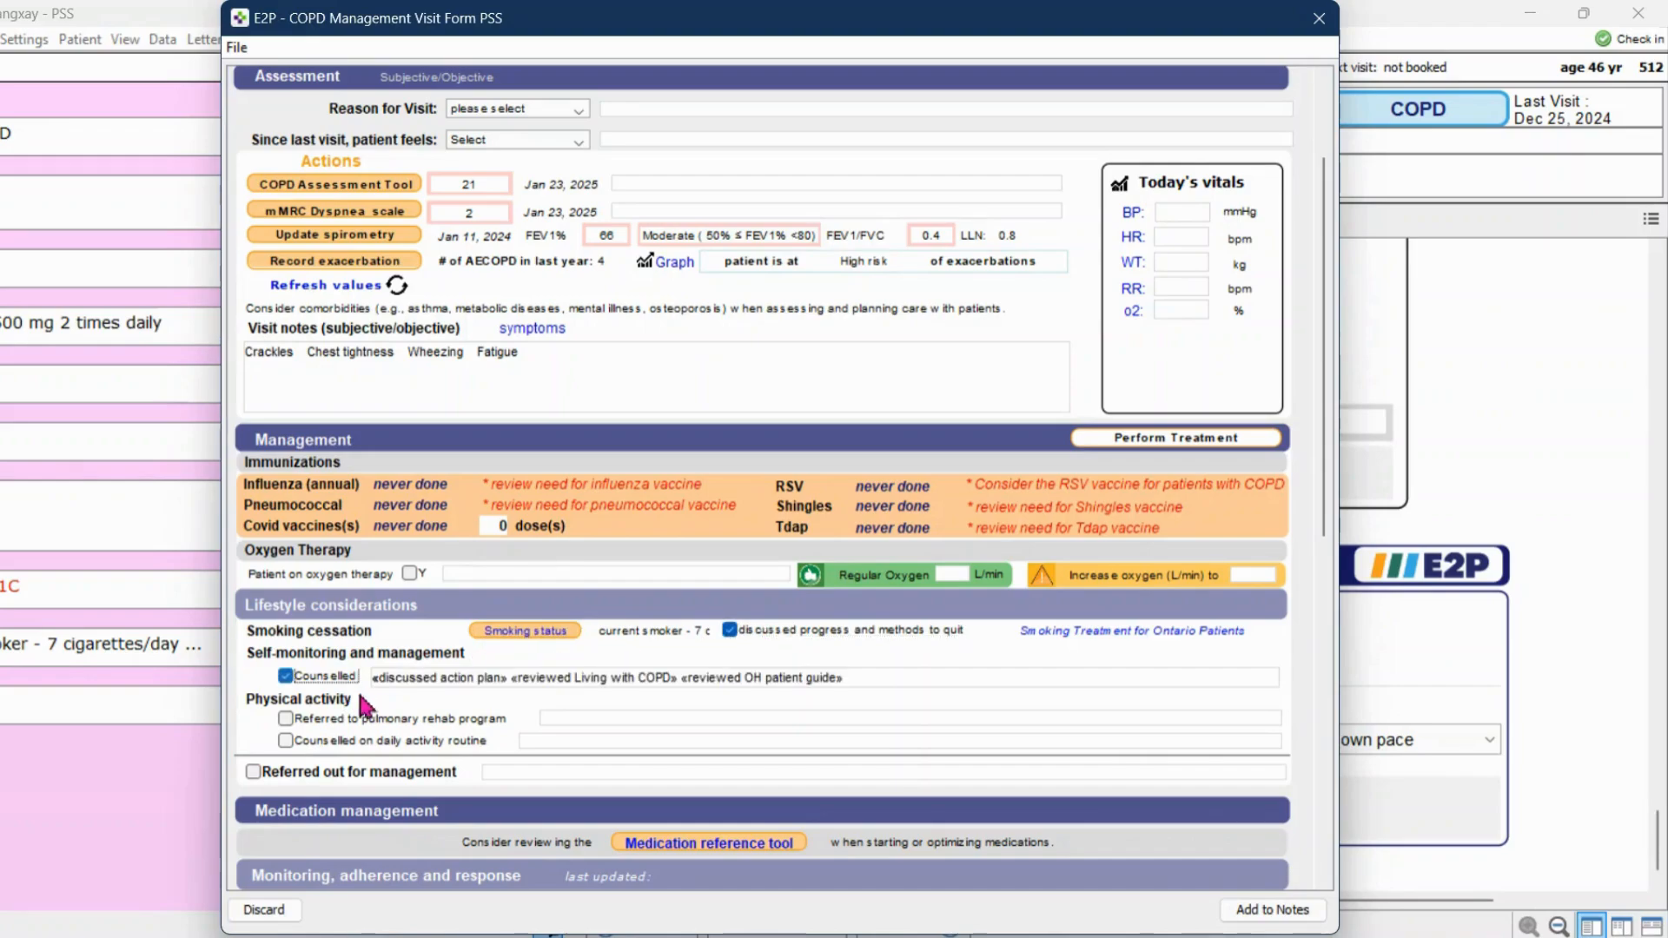
Keep only "discussed action plan" and "reviewed OH patient guide" in the self-monitoring counselling note, and mark the patient as referred to a pulmonary rehab program
double_click(402, 678)
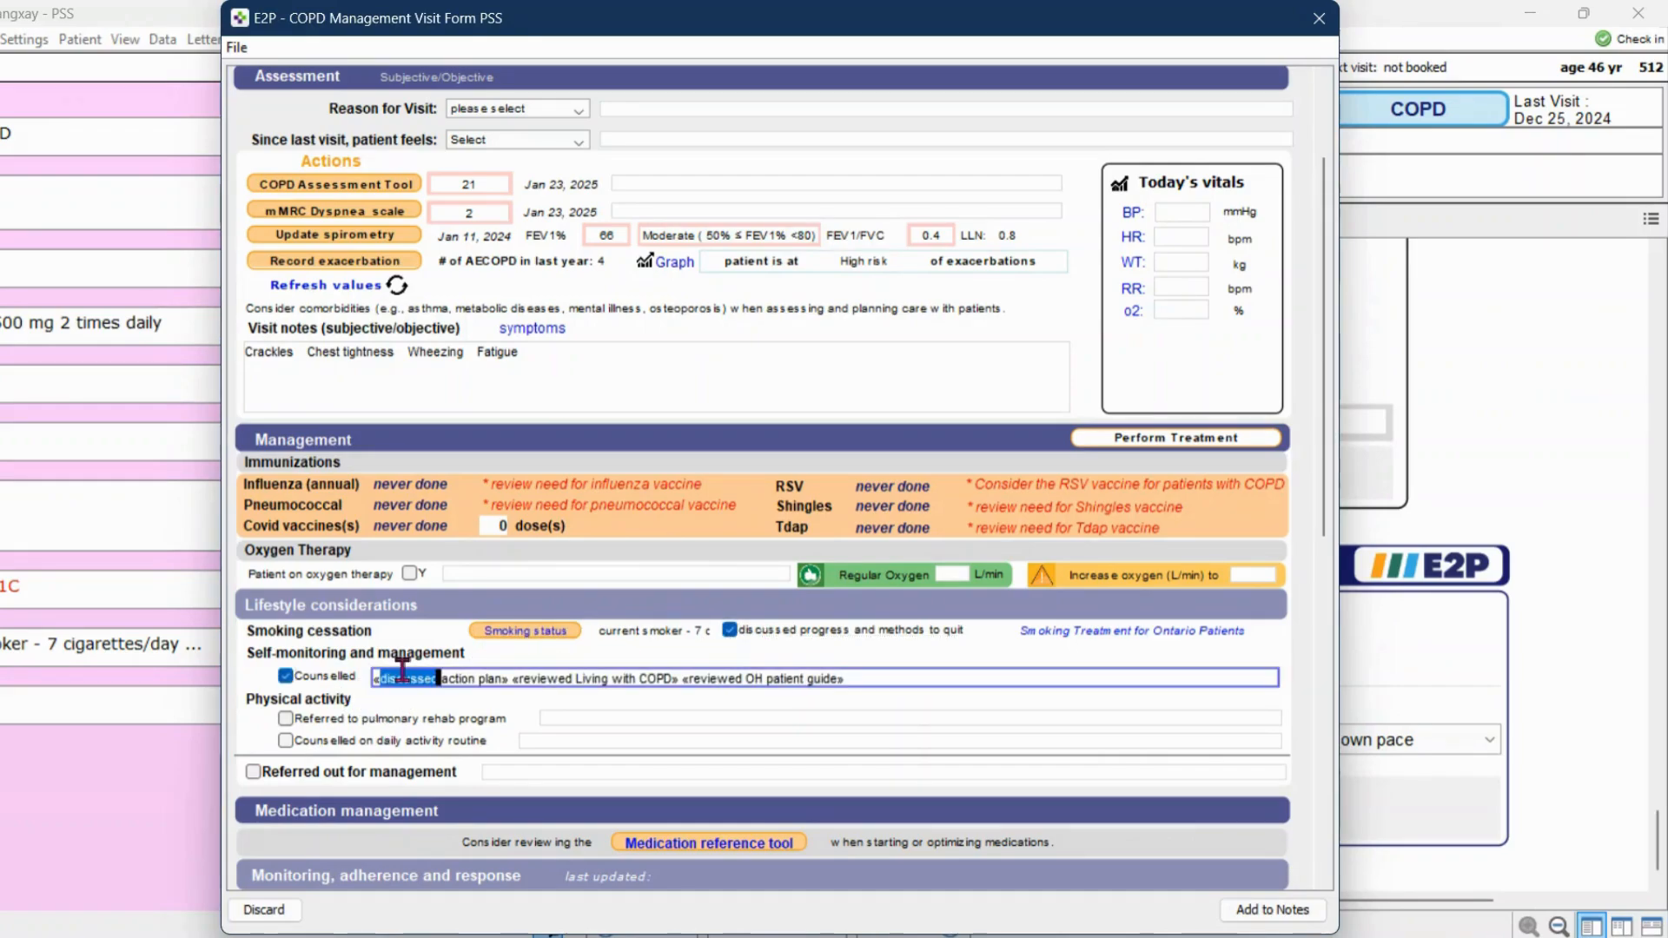
key(Tab)
key(Tab)
key(Delete)
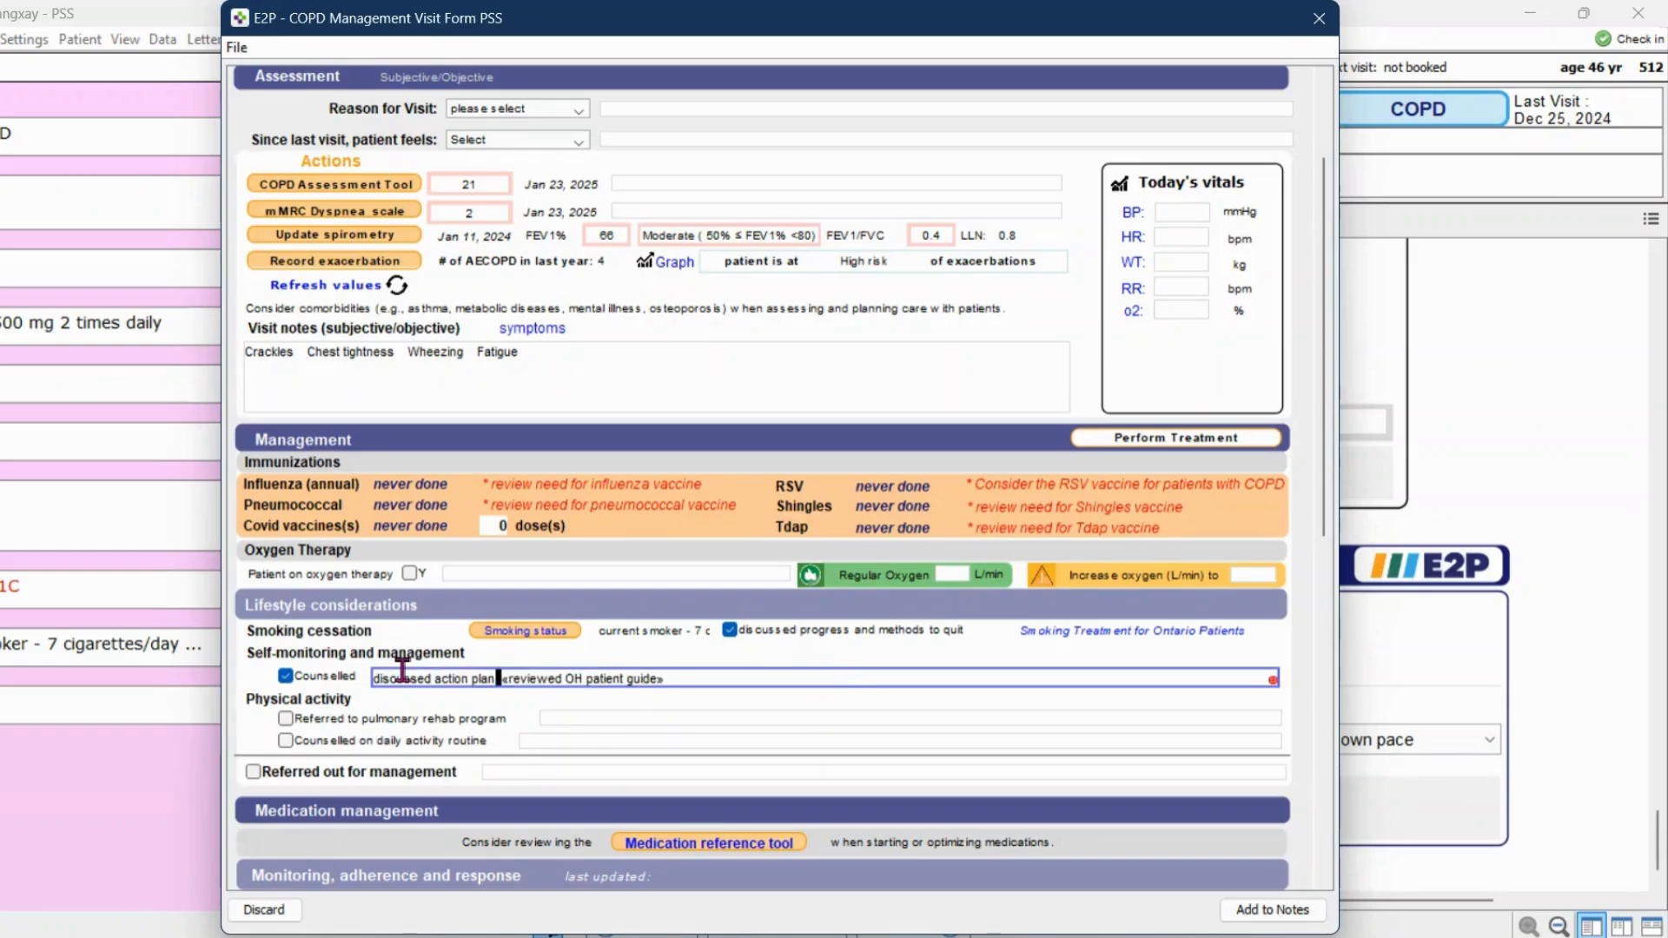
key(Tab)
key(Tab)
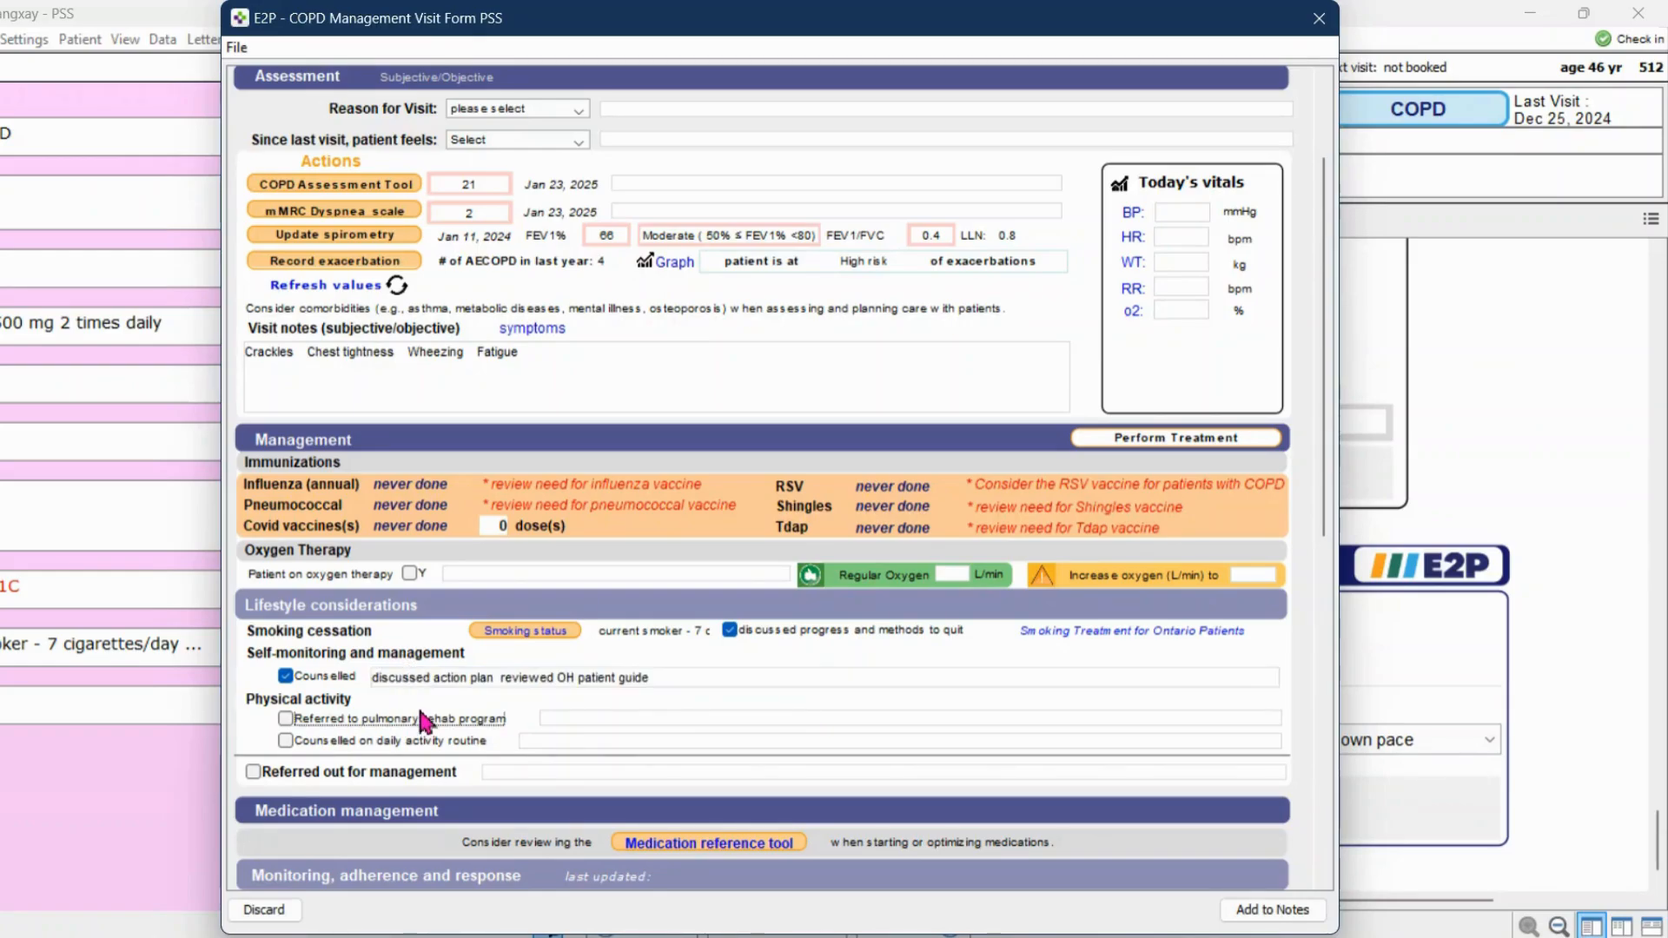
click(423, 720)
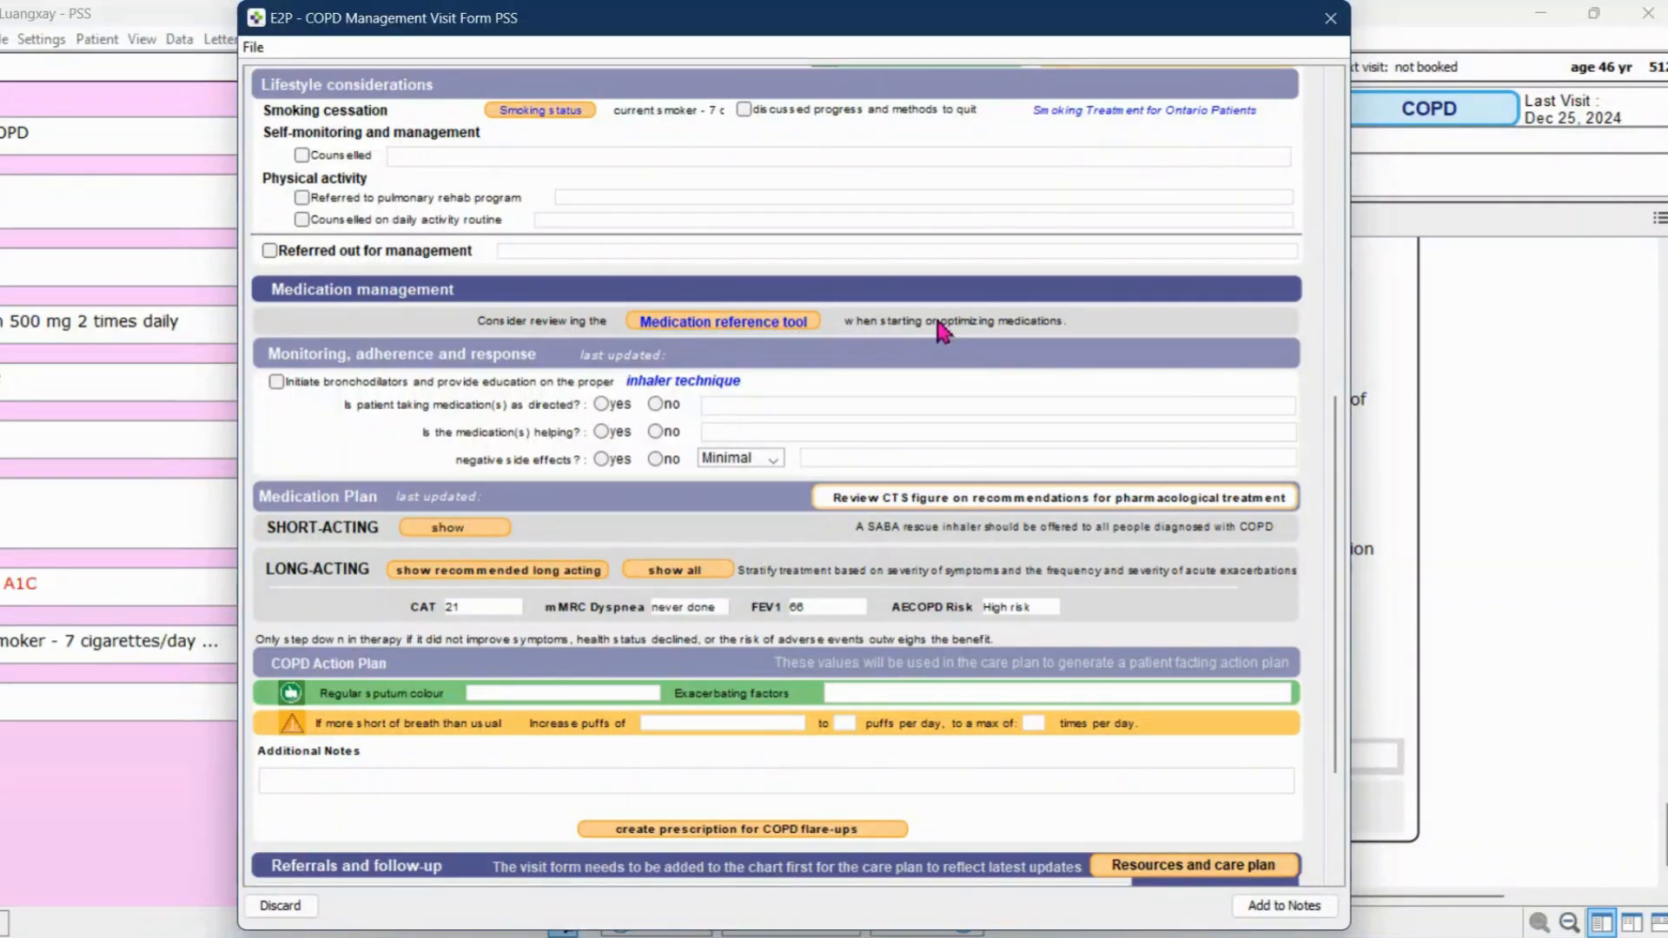
Complete monitoring and adherence: bronchodilators initiated with inhaler education, medication taken as directed yes, helping no, negative side effects yes and Tolerable
click(563, 384)
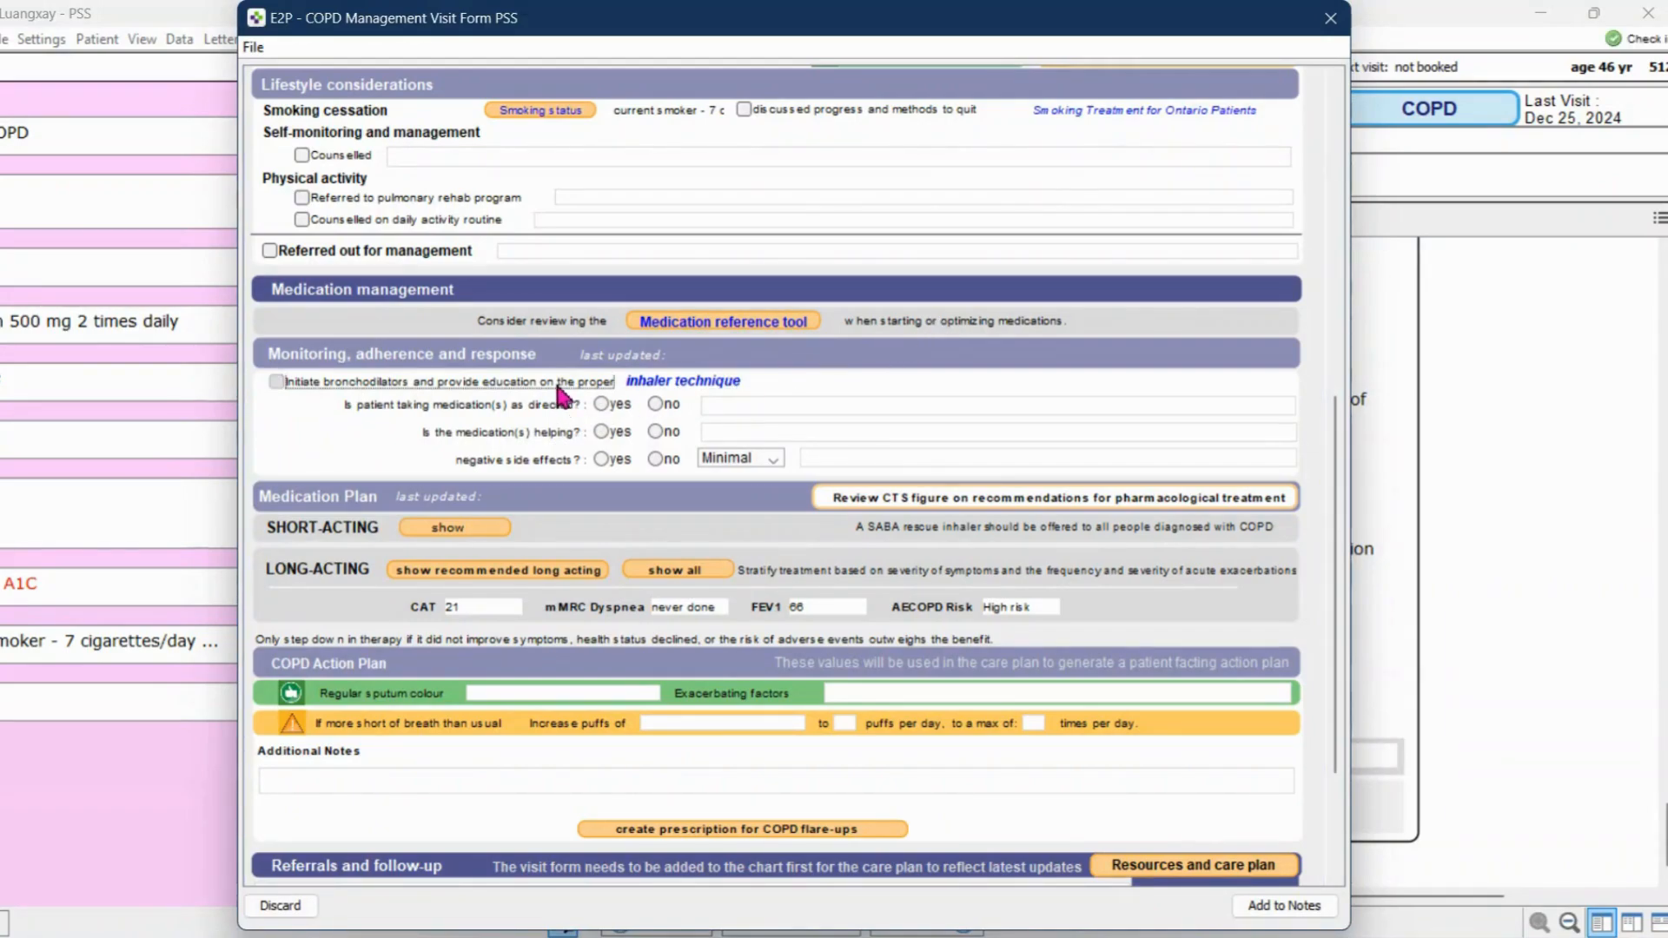
click(601, 404)
click(655, 432)
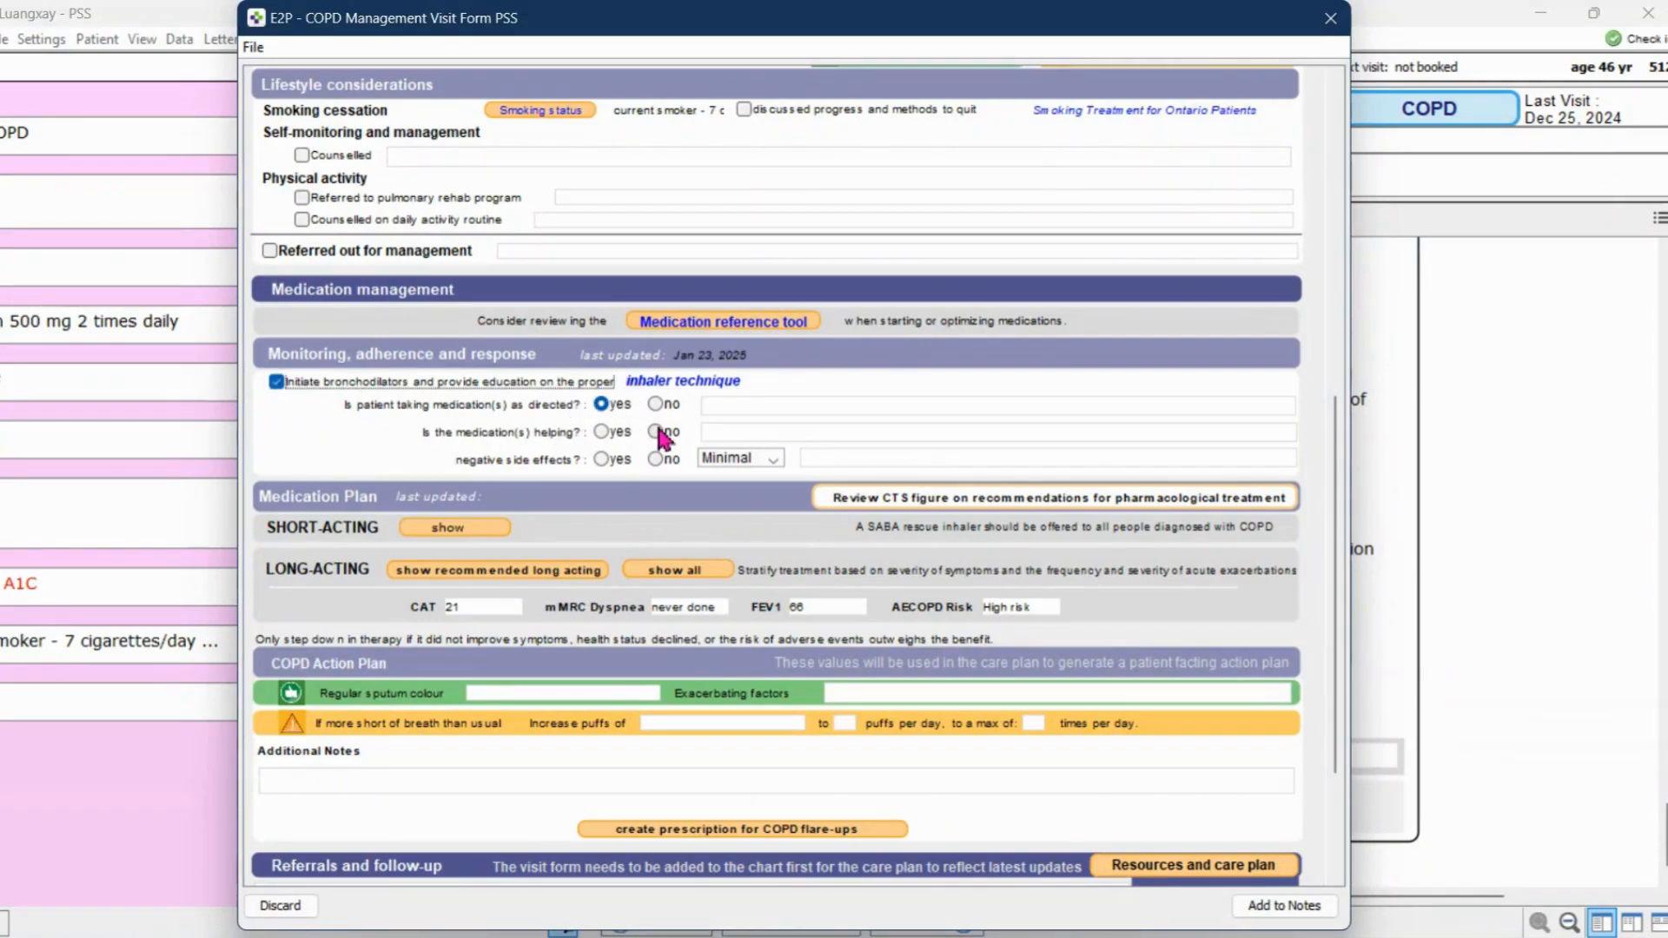
click(601, 459)
click(739, 457)
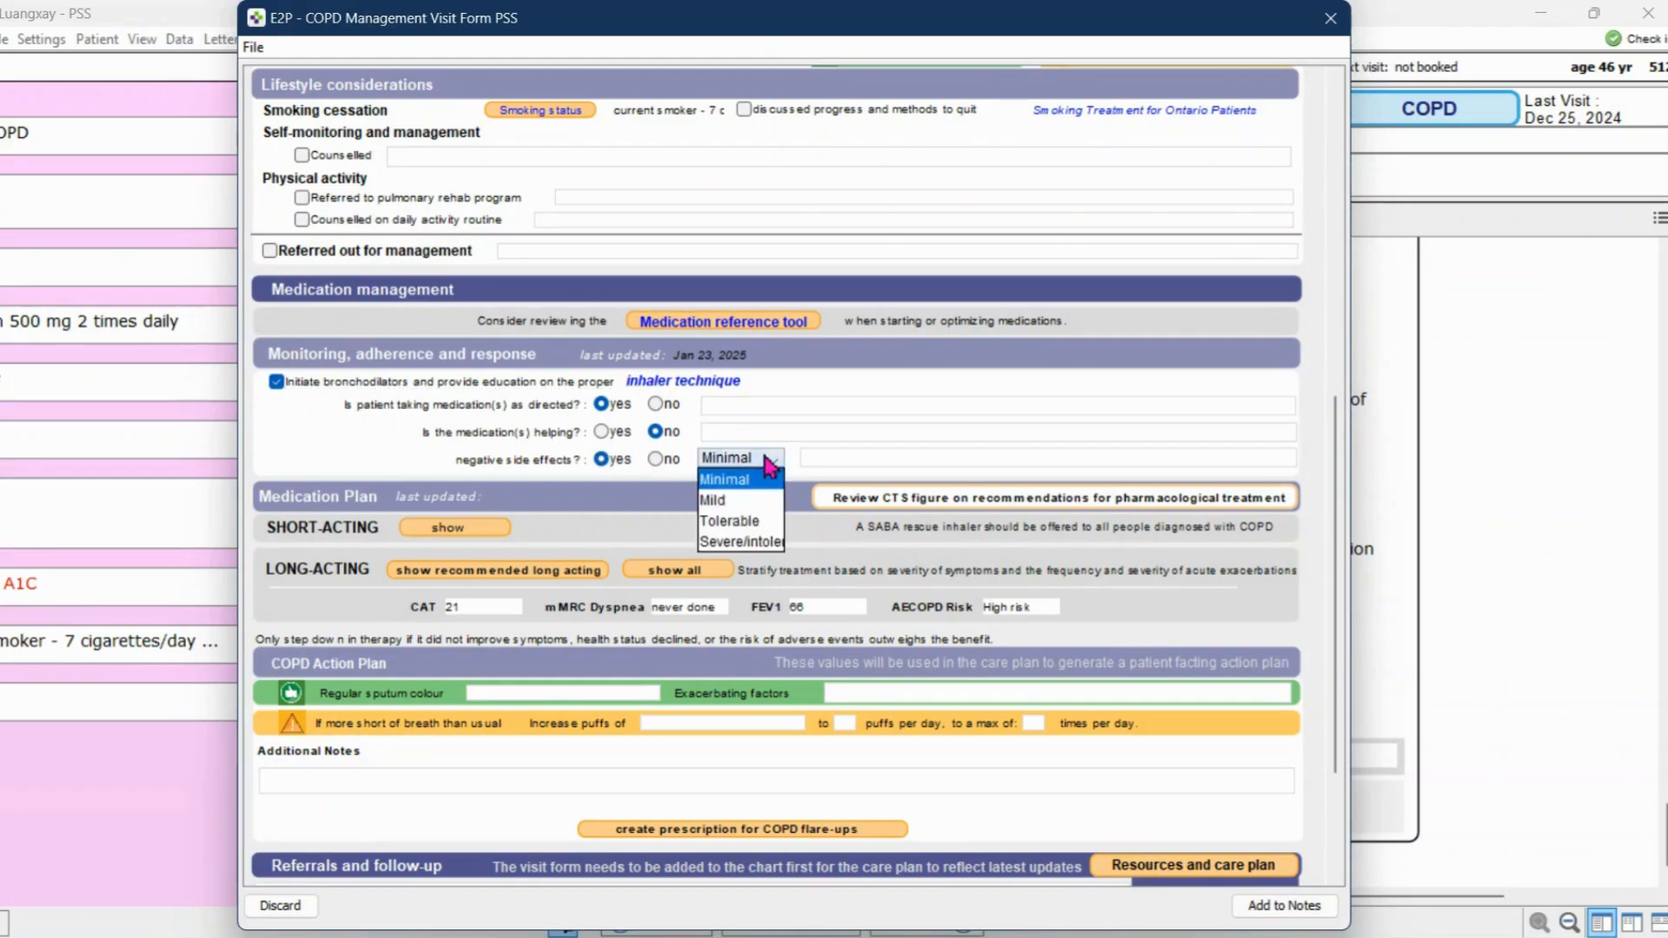
click(756, 520)
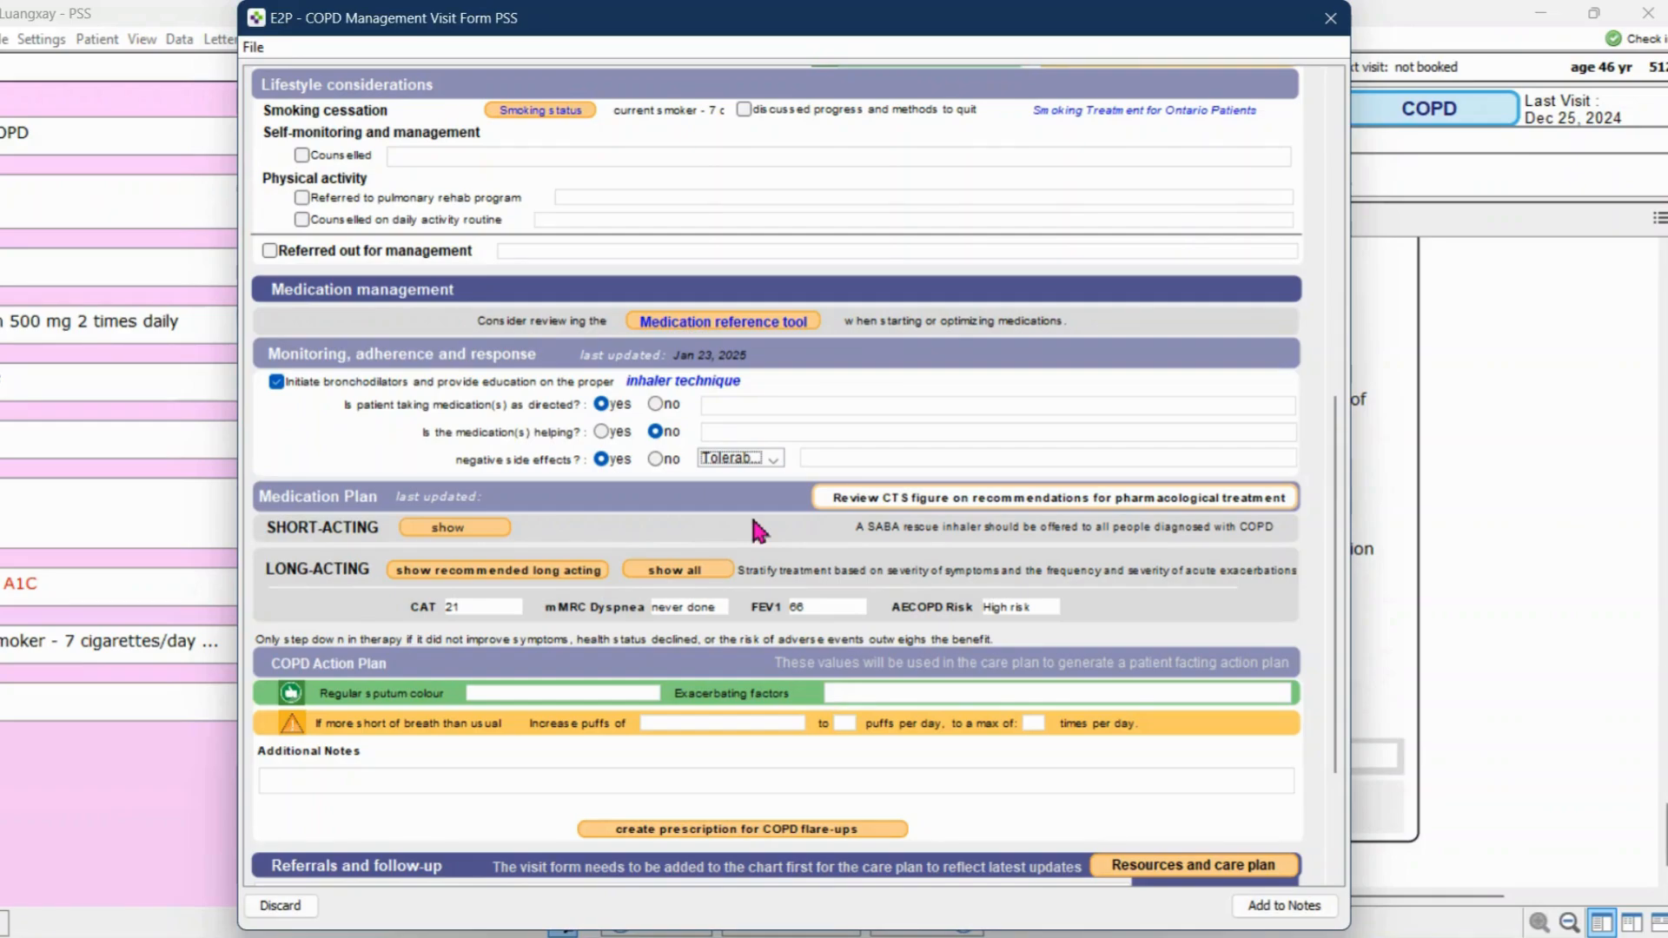
View the CTS figure on recommendations for pharmacological treatment and close it
scroll(760, 531, down, 1)
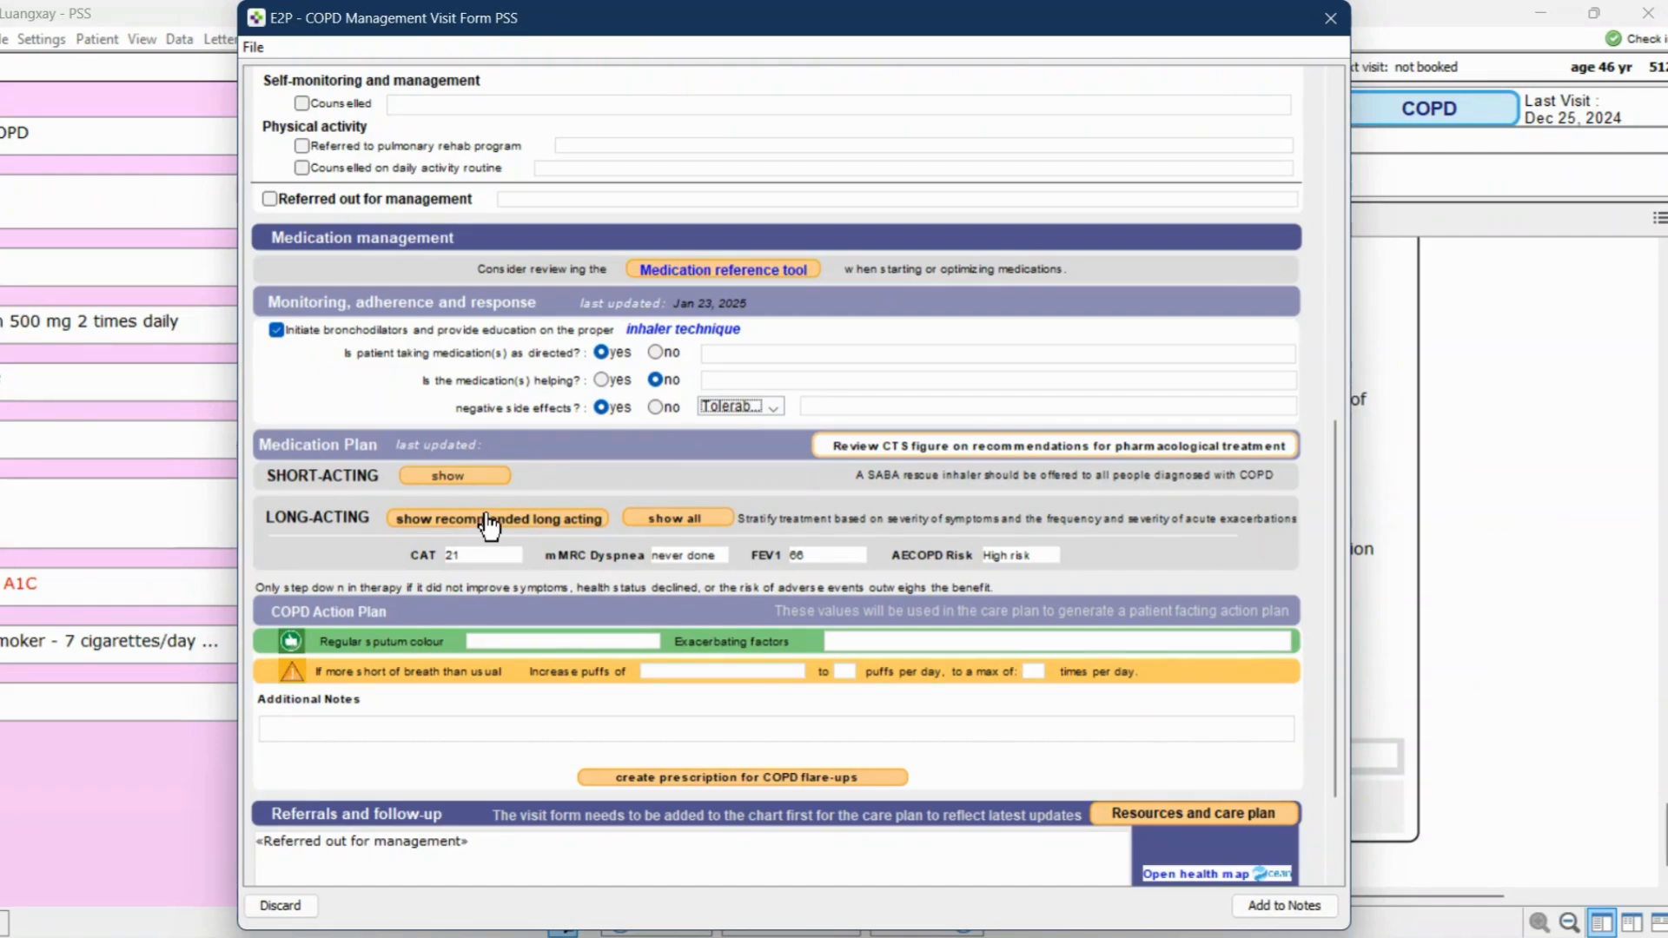
click(934, 449)
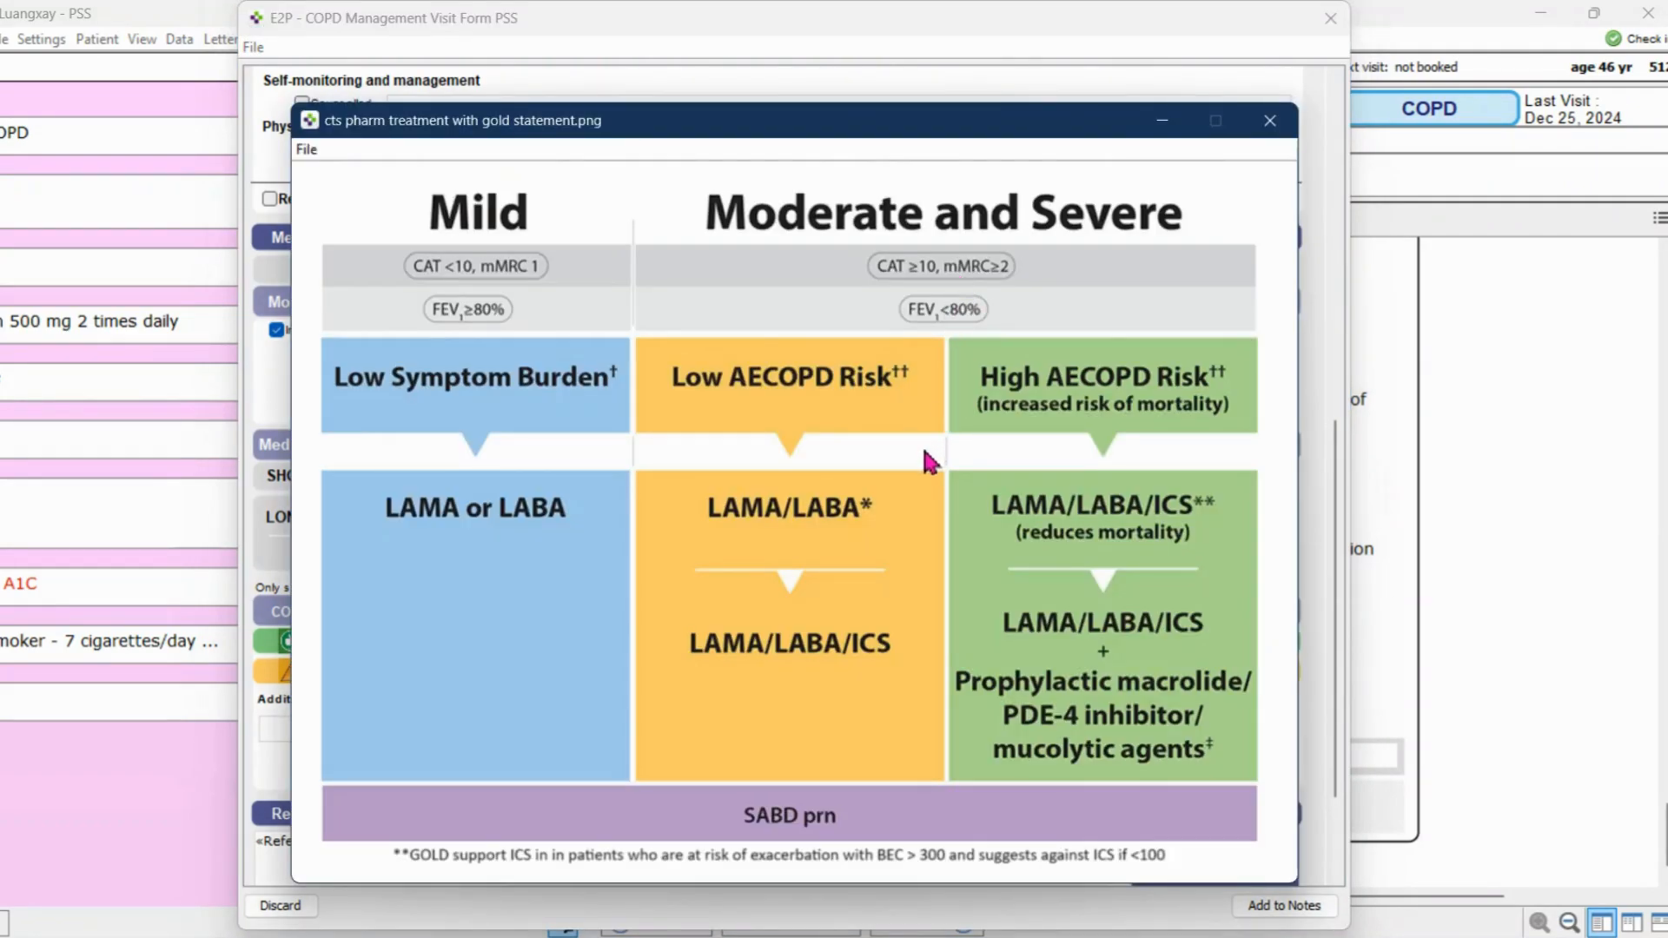
click(1270, 120)
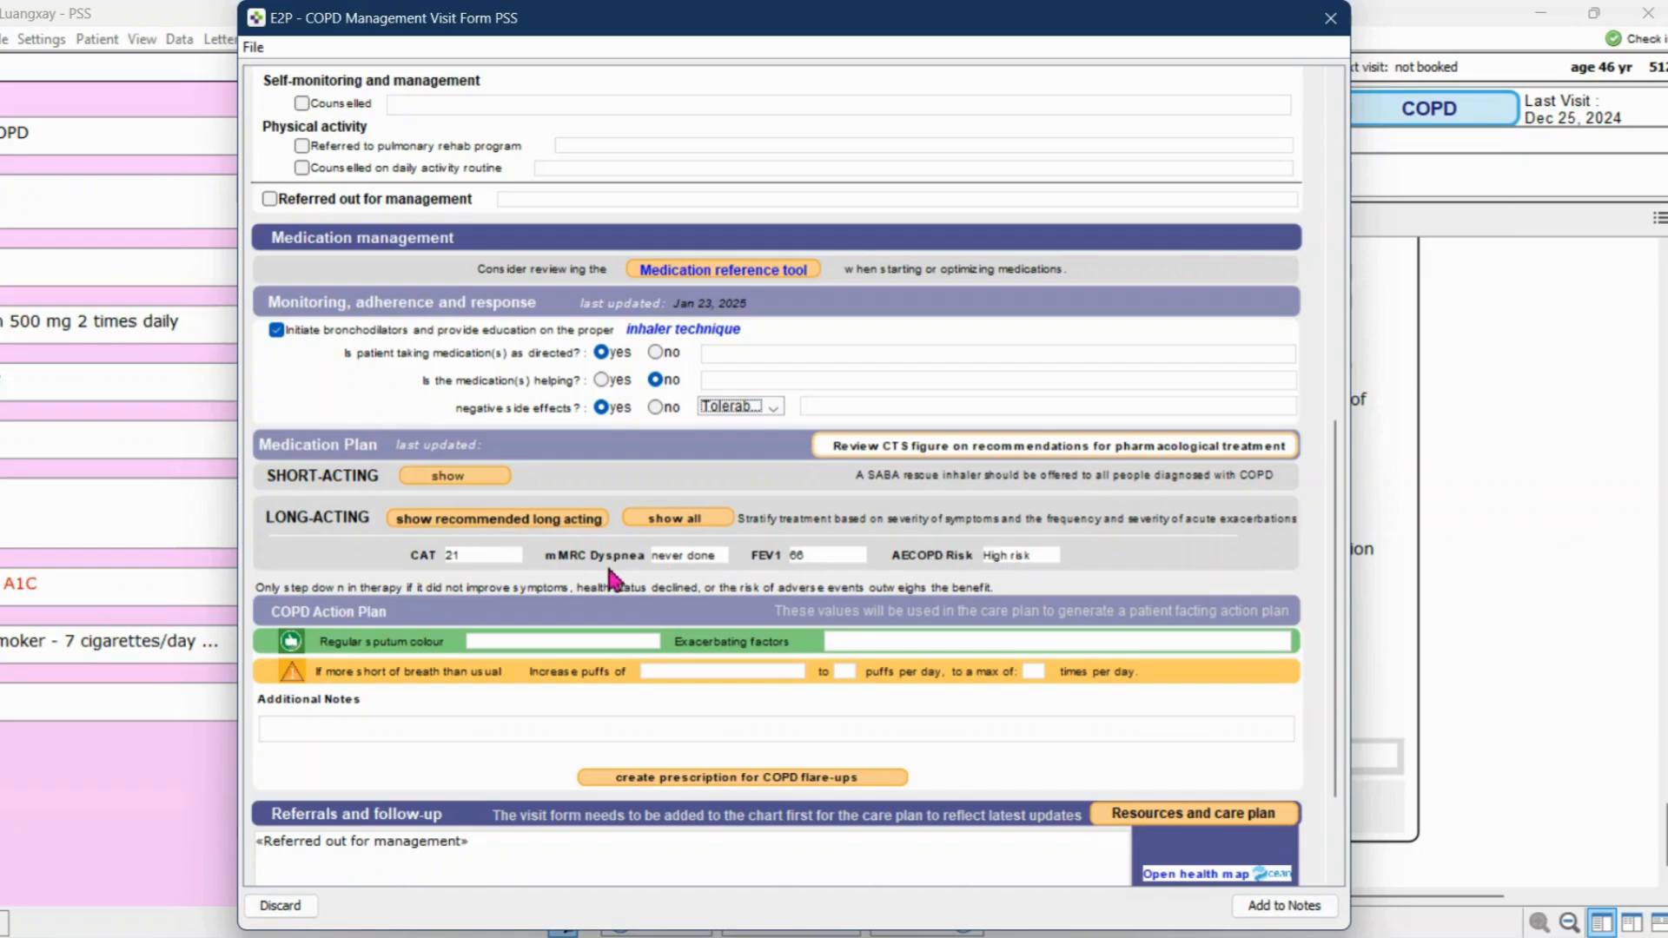
Show the recommended long-acting treatment options, and expand the medication plan to all options for mild, moderate and severe COPD
click(534, 521)
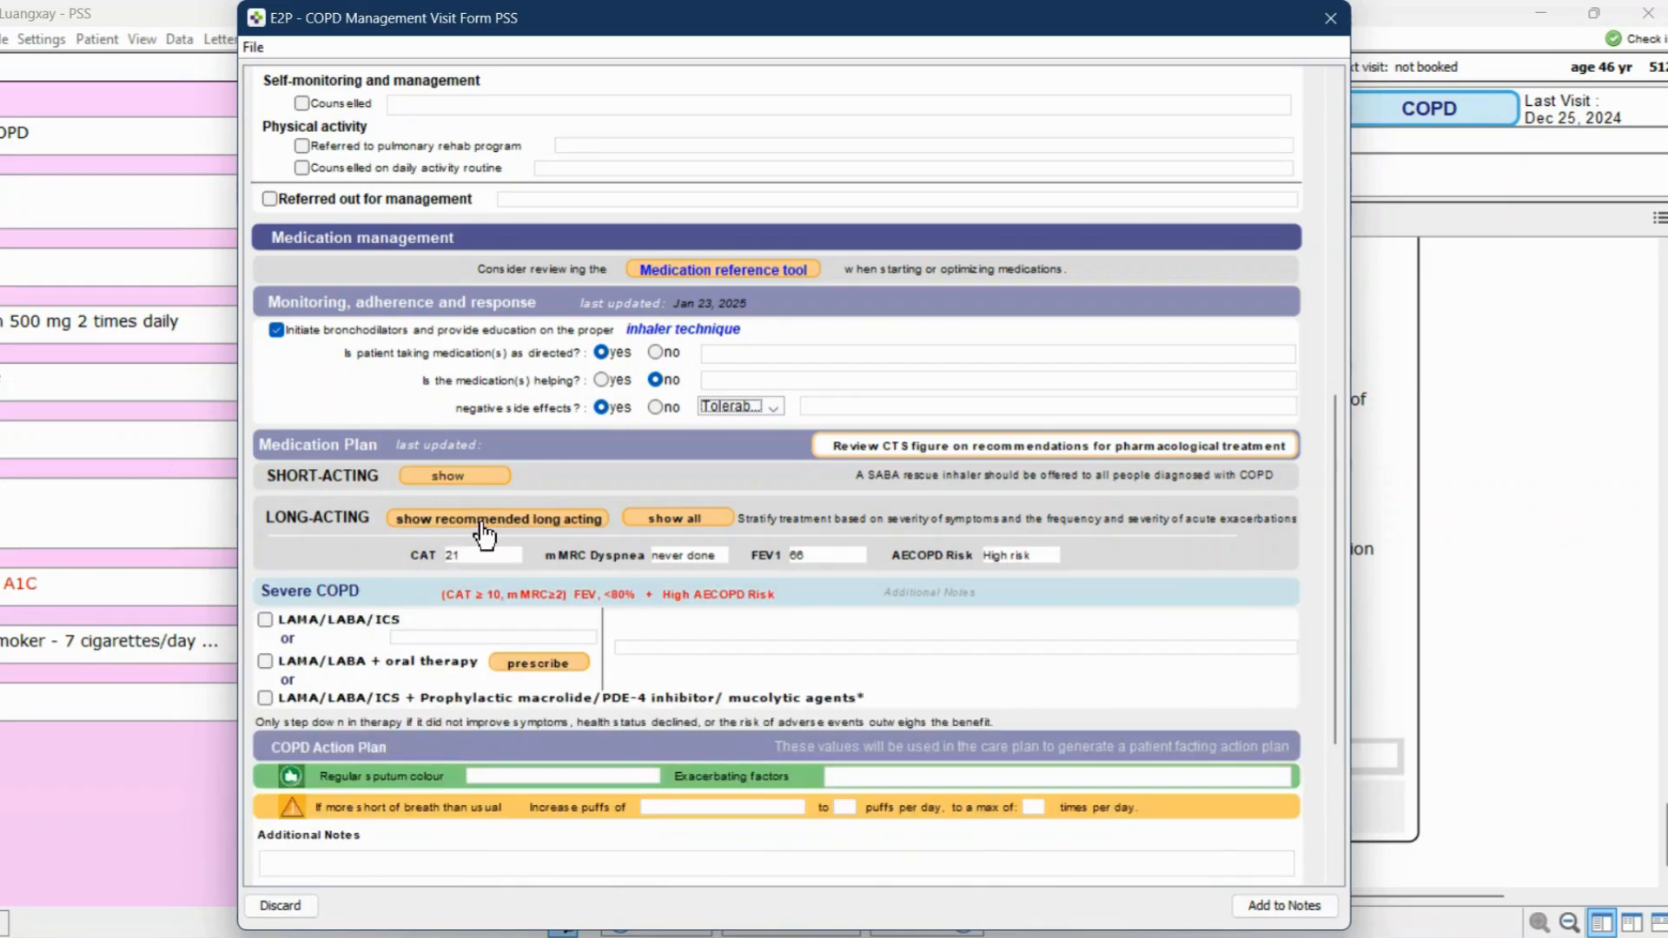
click(678, 521)
scroll(676, 528, down, 2)
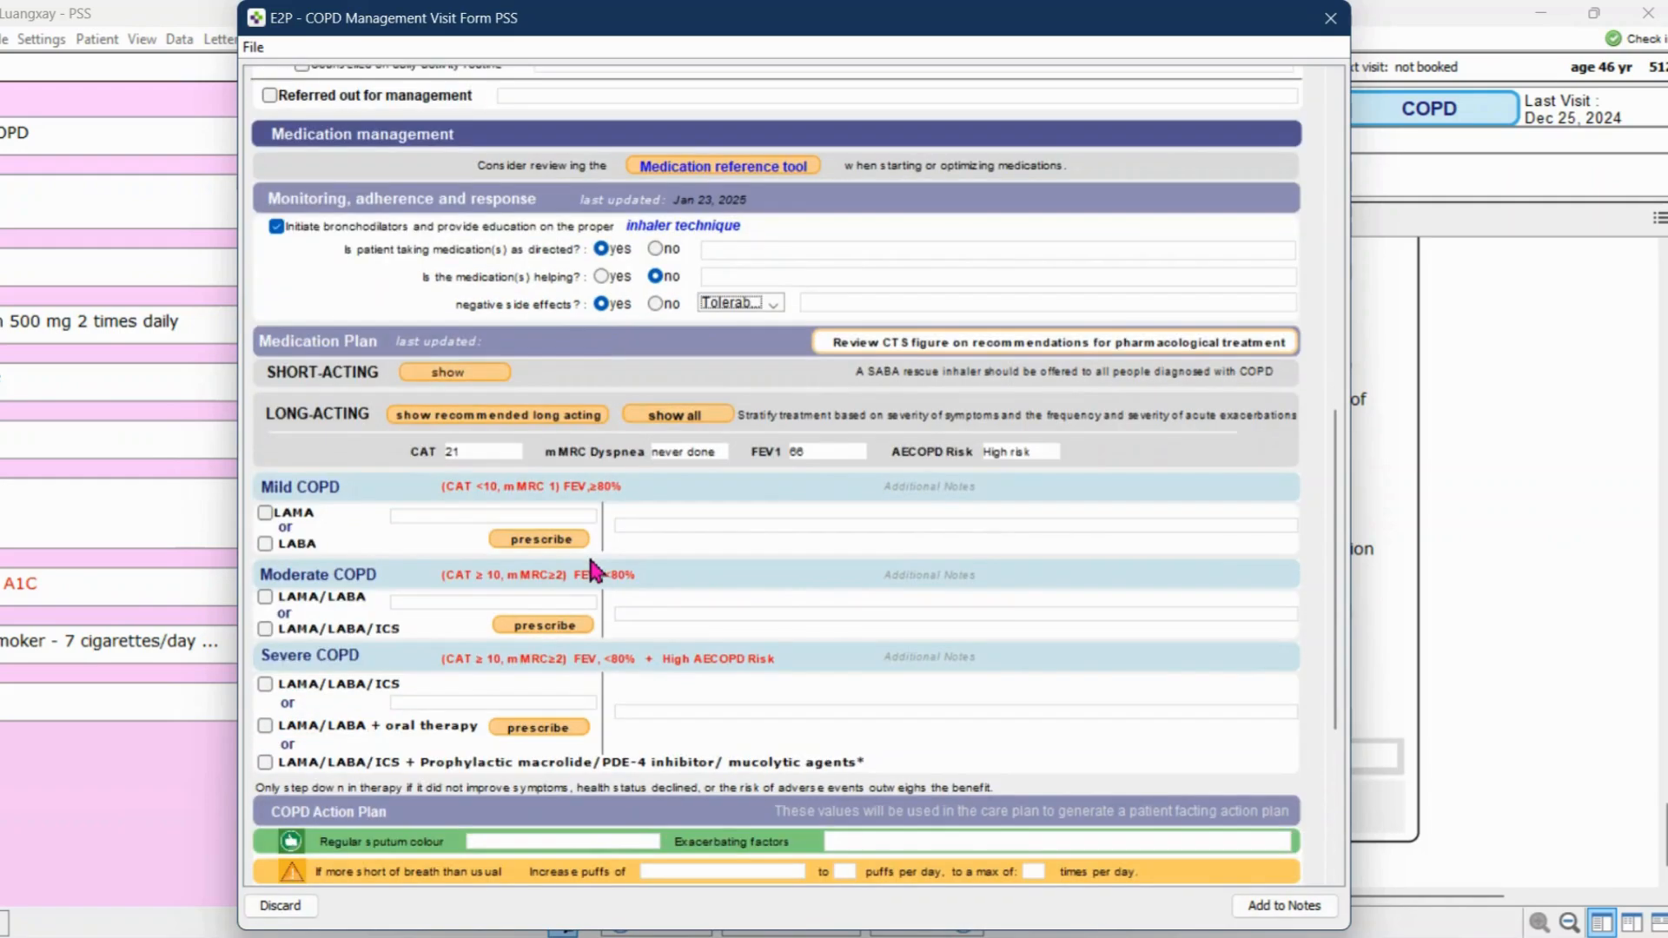
scroll(590, 571, down, 7)
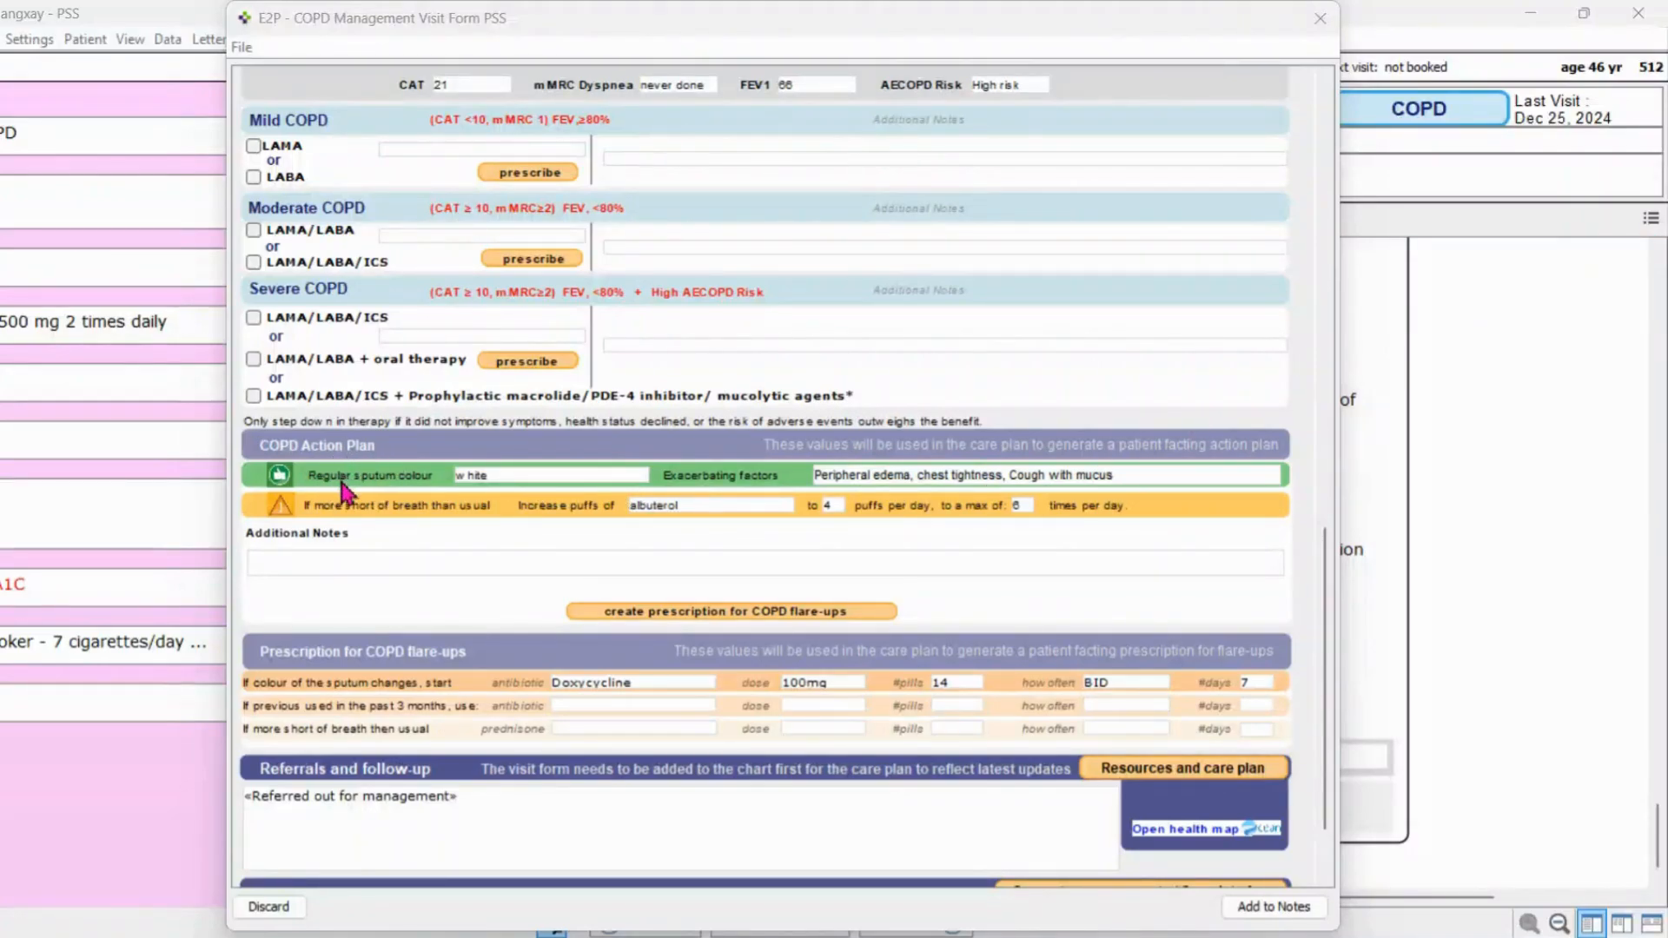
Look over the antibiotic and prednisone fields in the prescription for COPD flare-ups
click(654, 678)
click(669, 706)
click(676, 726)
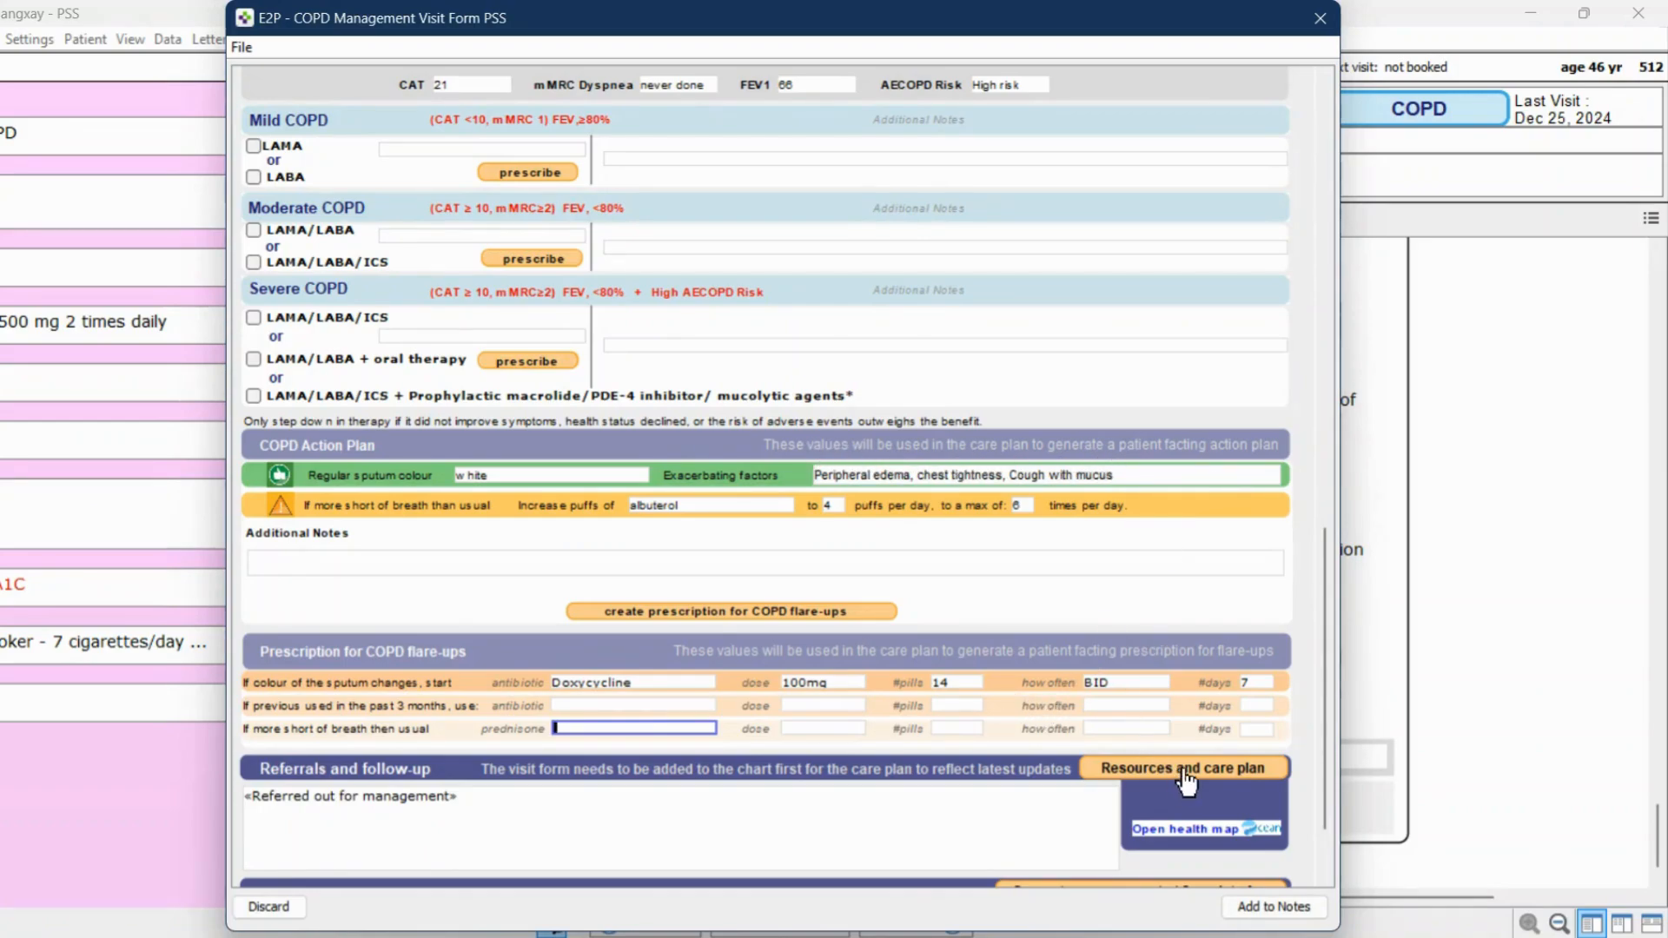
Open the patient's resources and care plan and review its sections through to the COPD action plan and flare-up prescriptions
click(1147, 772)
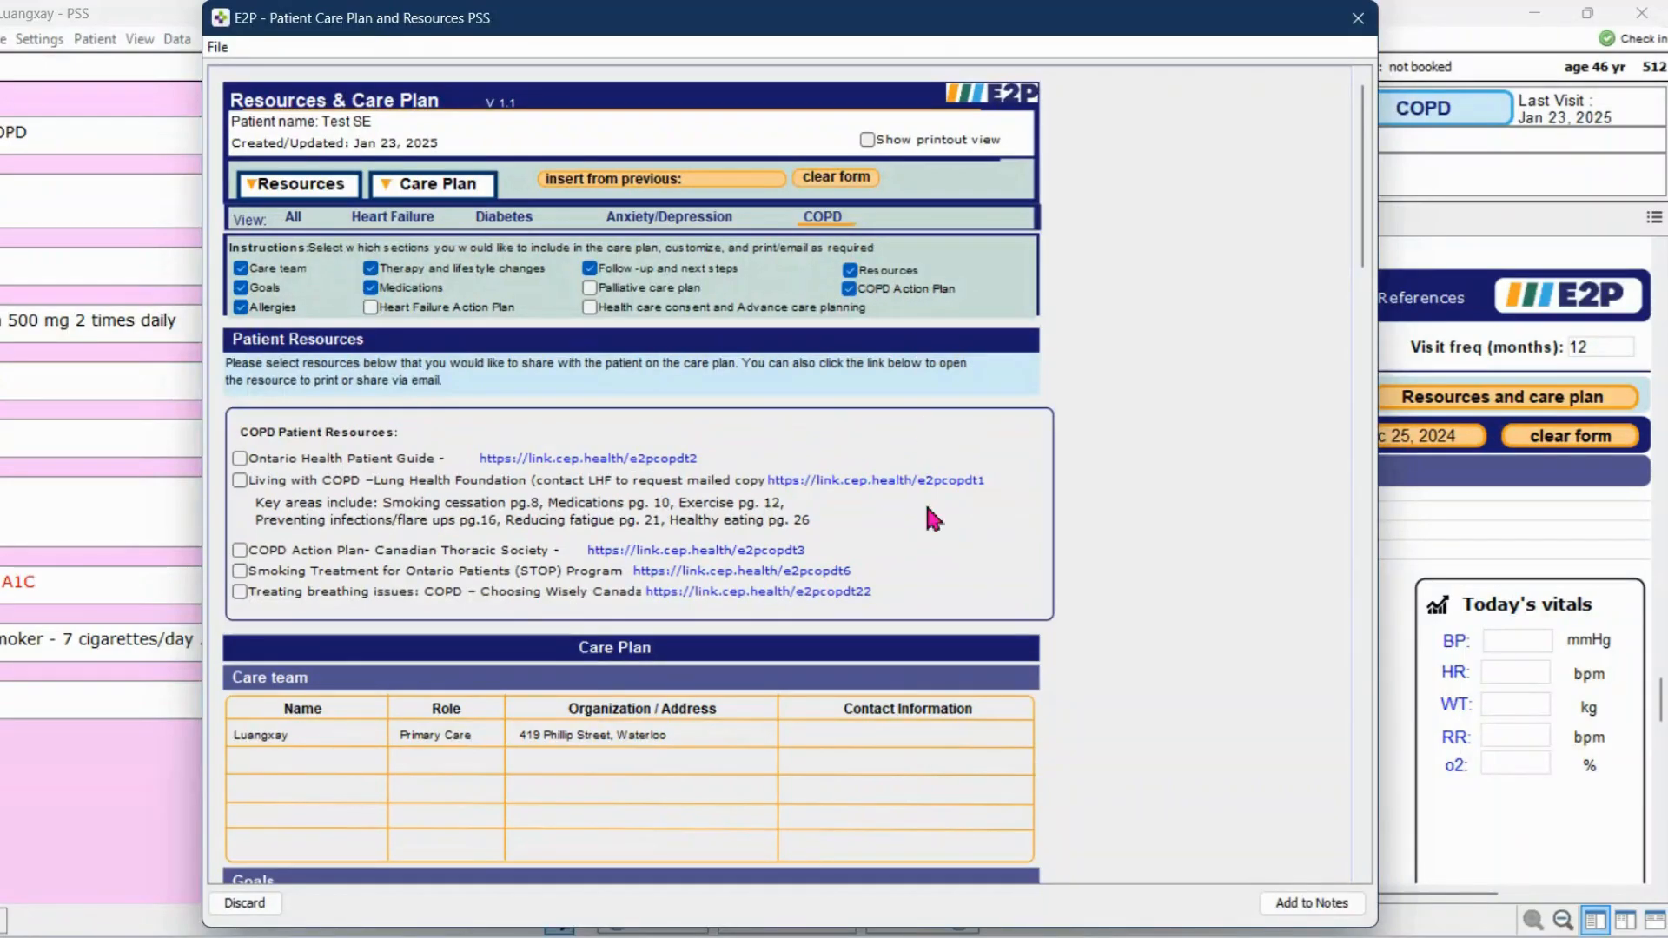
scroll(929, 512, down, 3)
scroll(929, 506, down, 6)
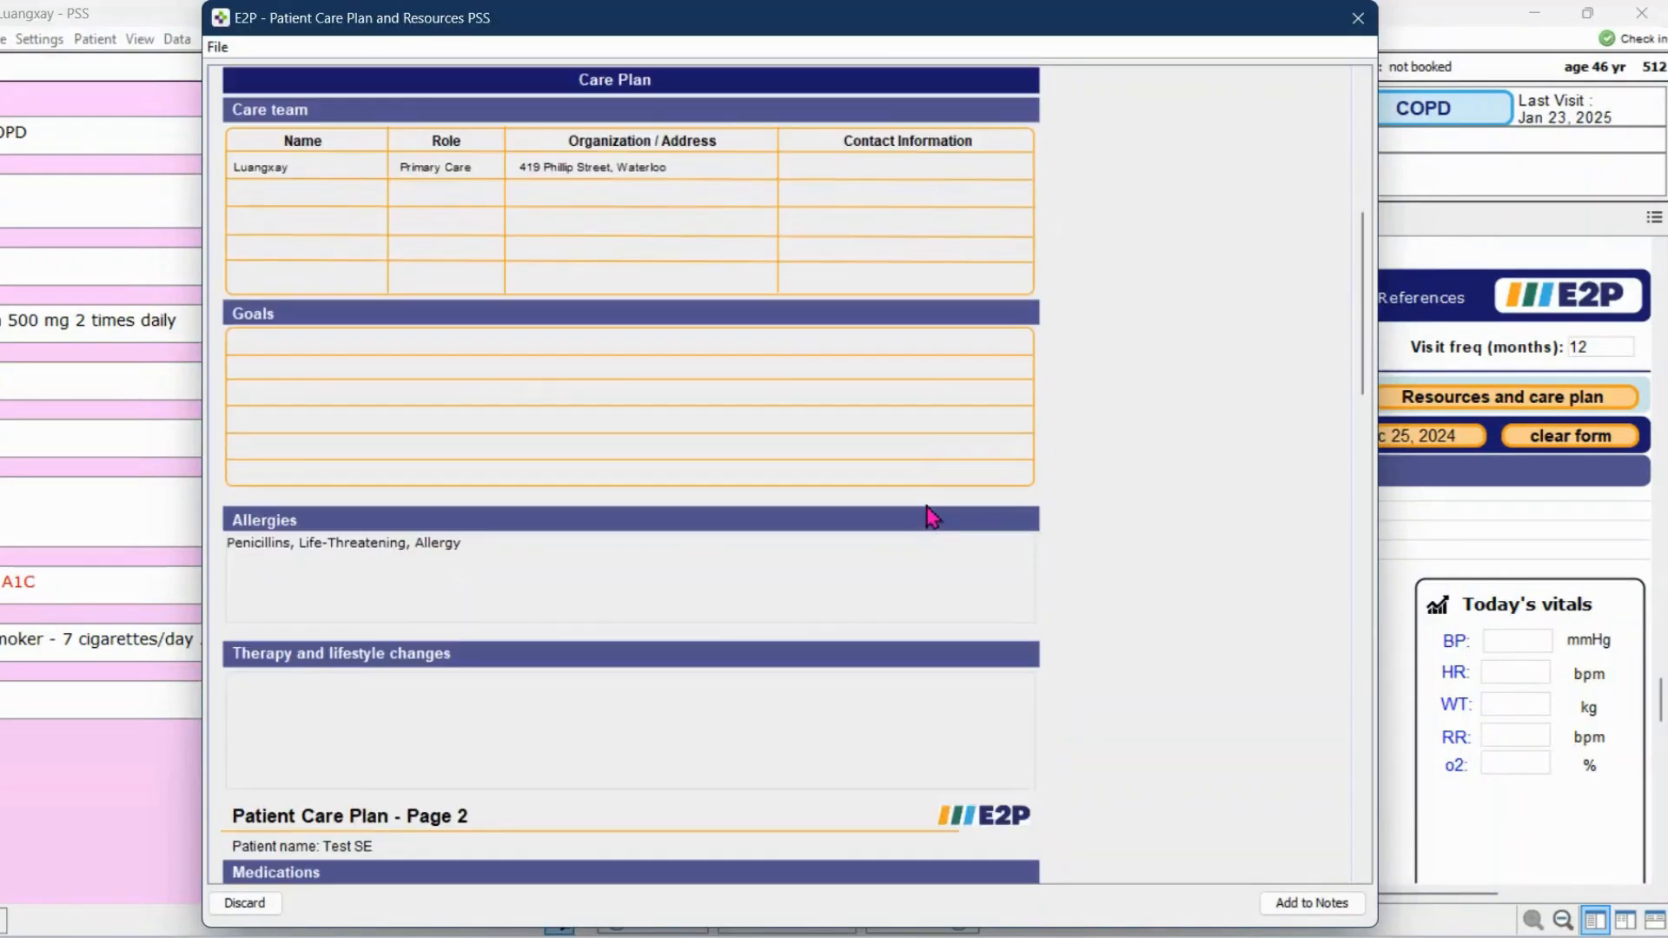
scroll(931, 516, down, 10)
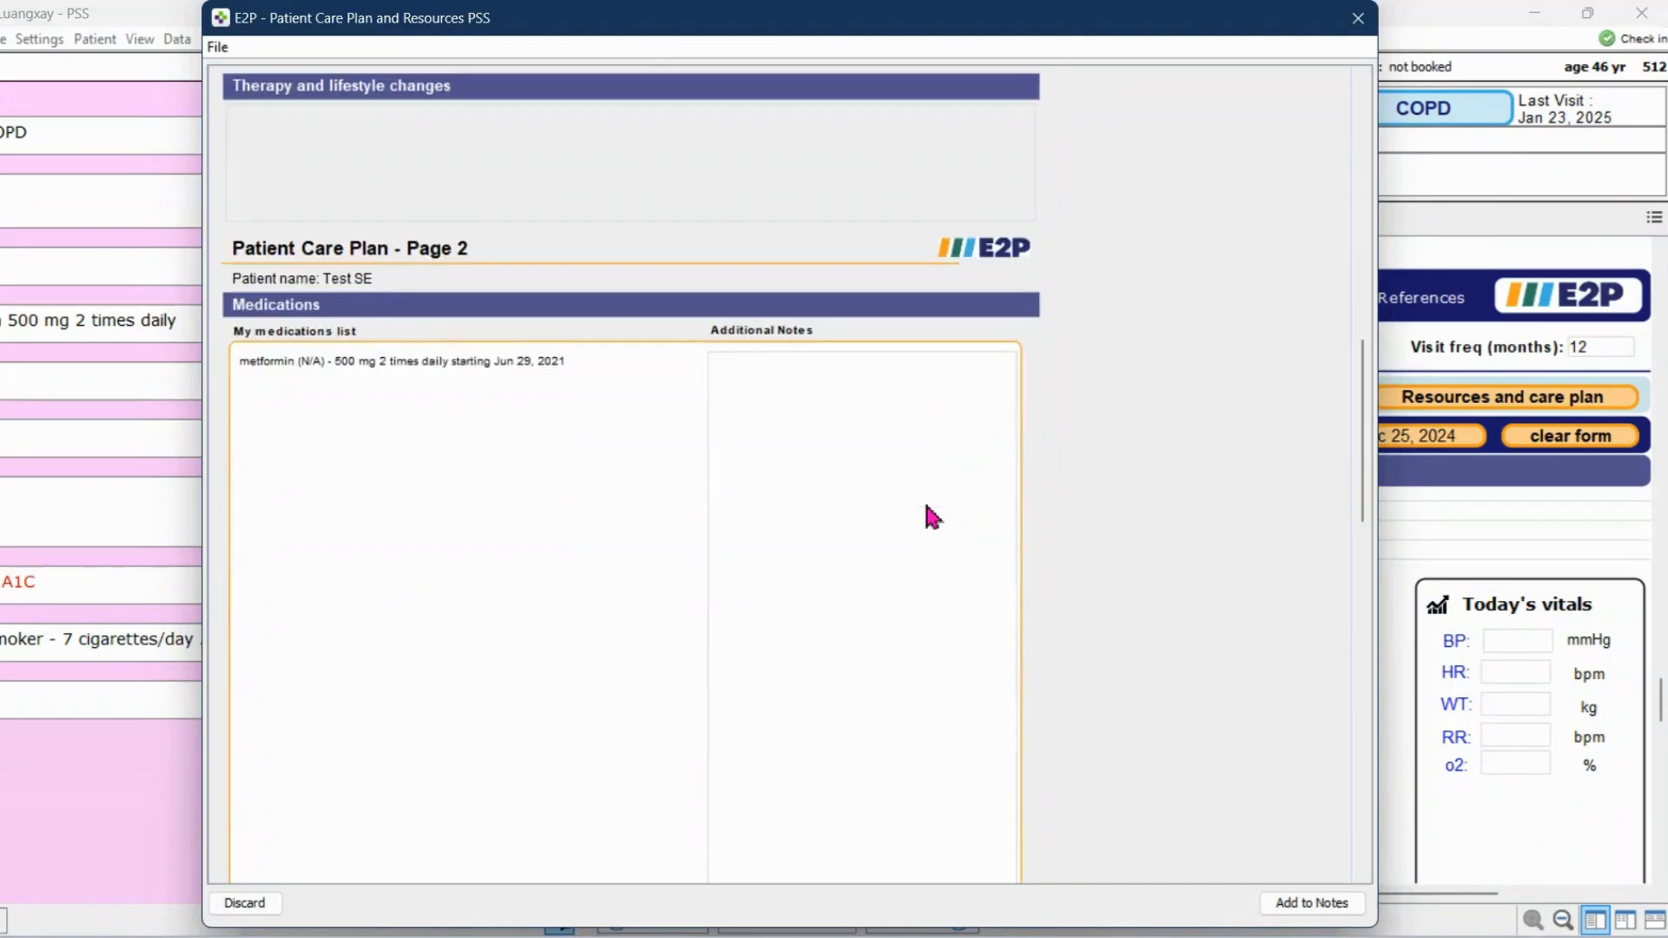
scroll(931, 516, down, 3)
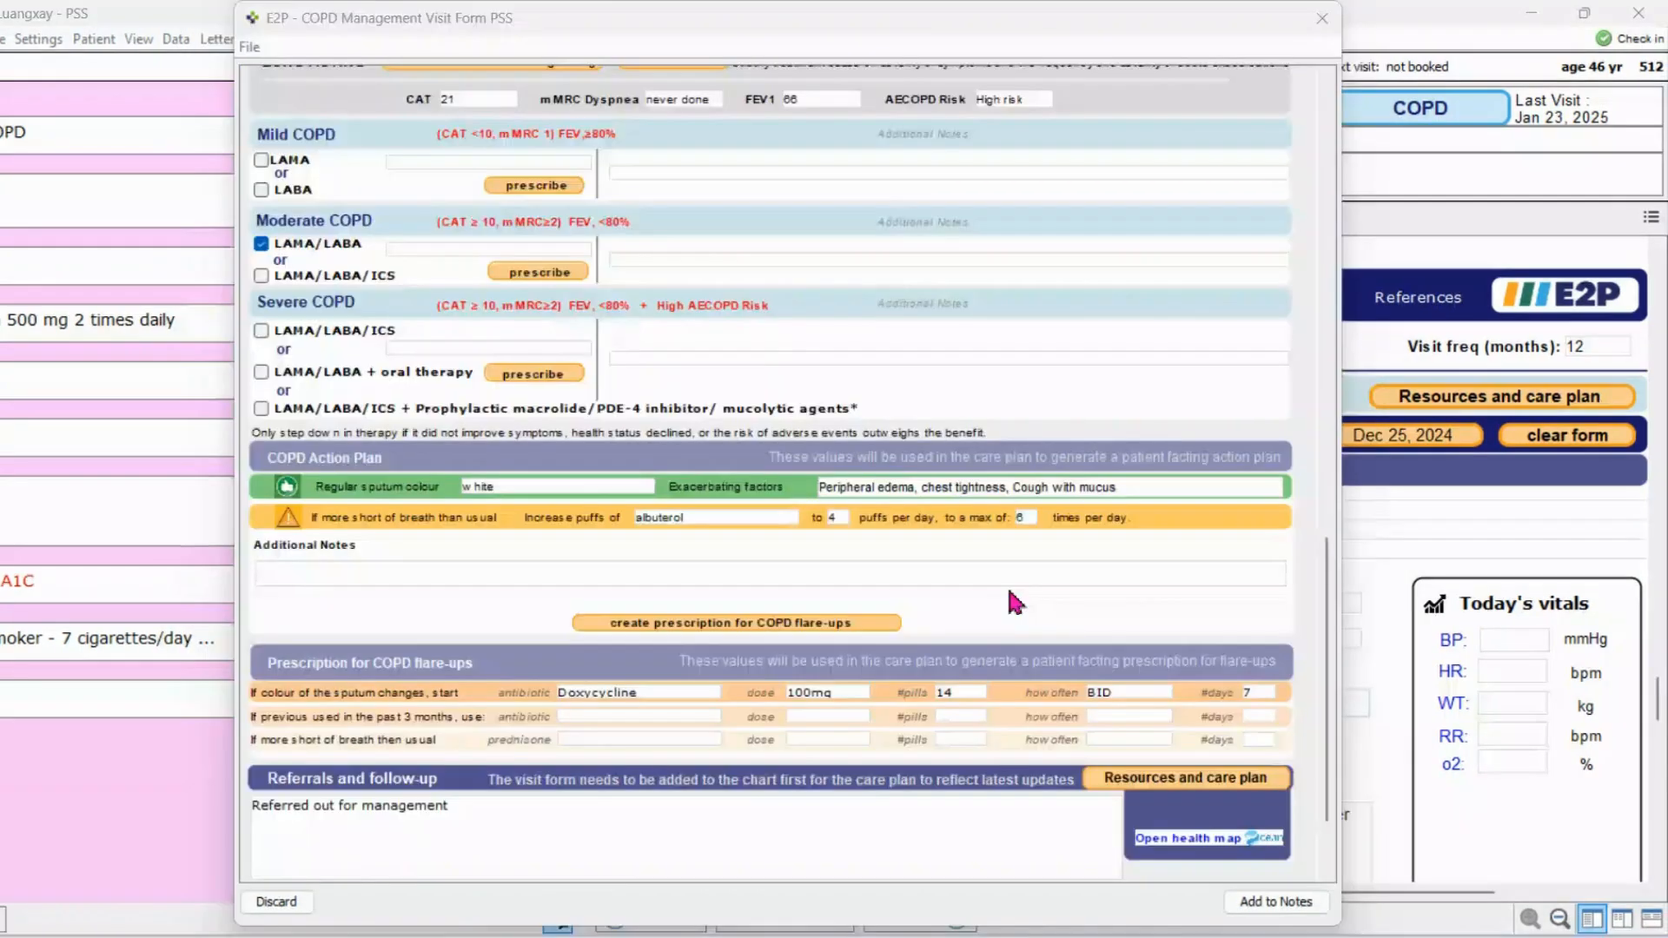
scroll(1009, 591, down, 2)
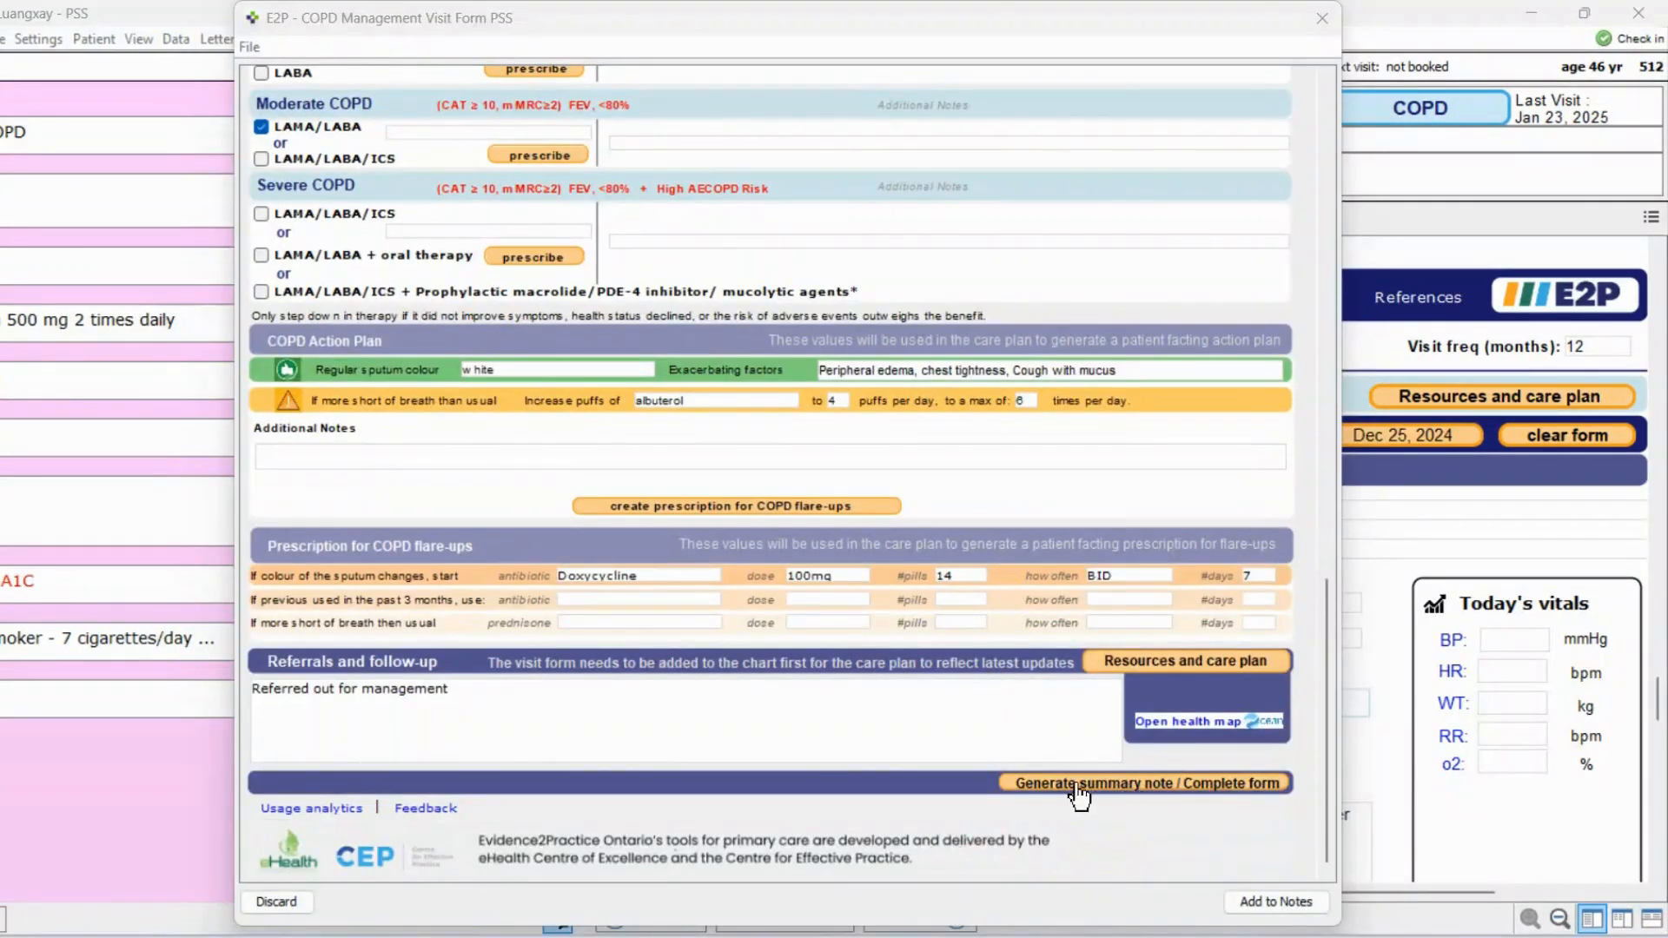
Complete the visit form by generating a summary note in the patient's chart
click(1171, 786)
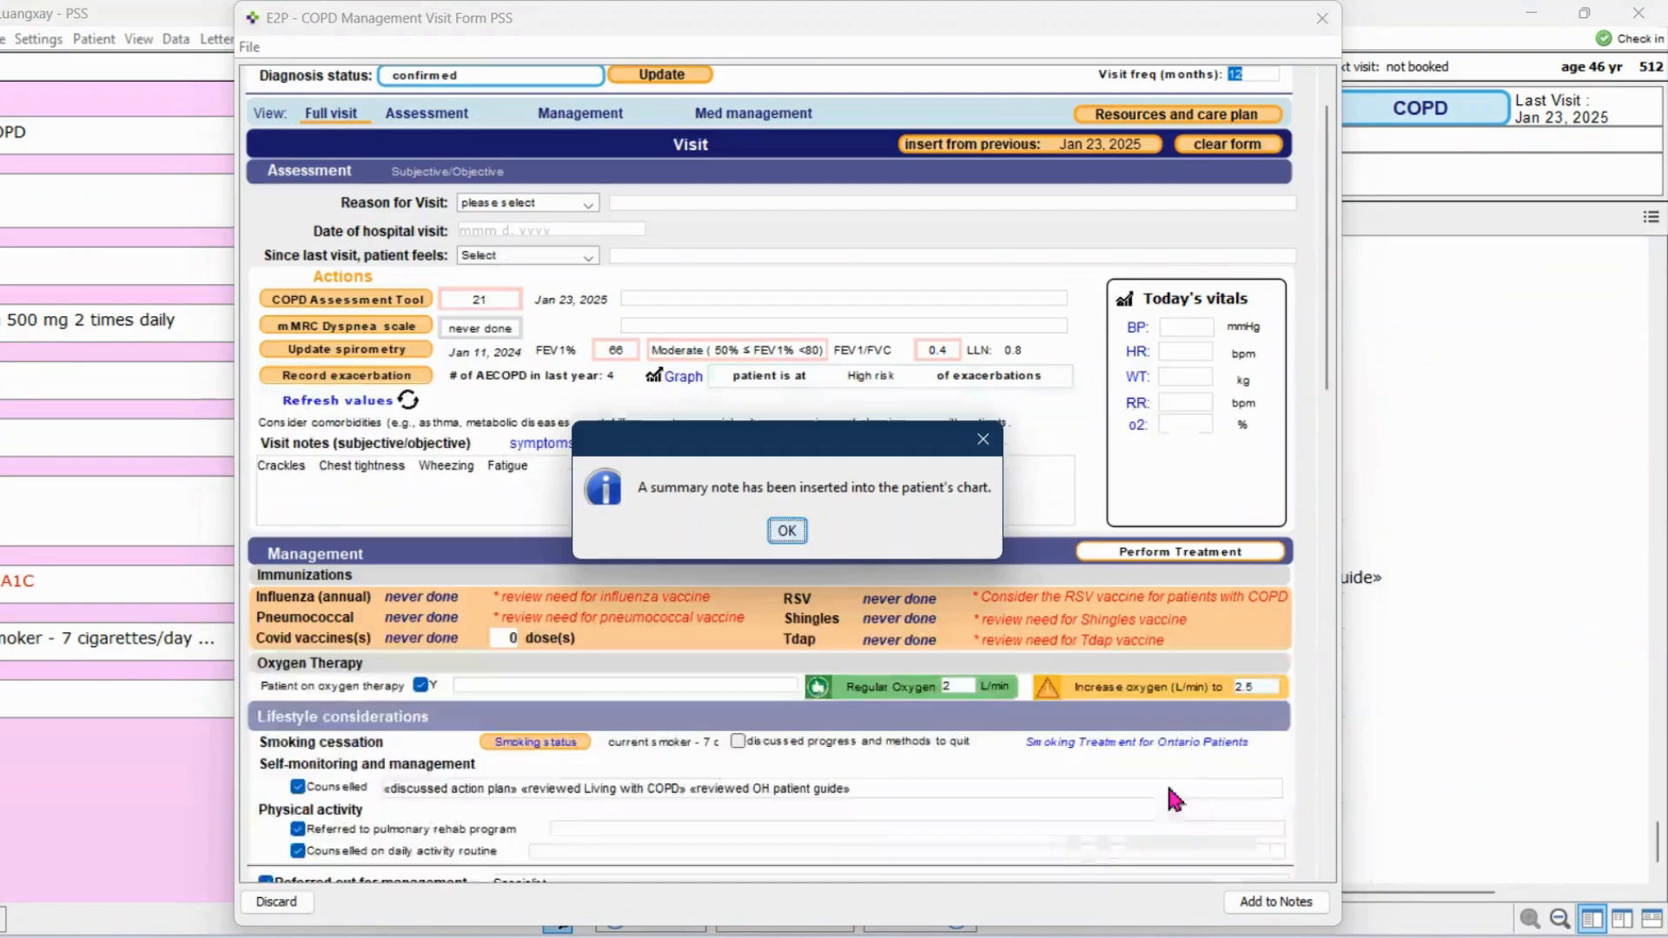
click(790, 532)
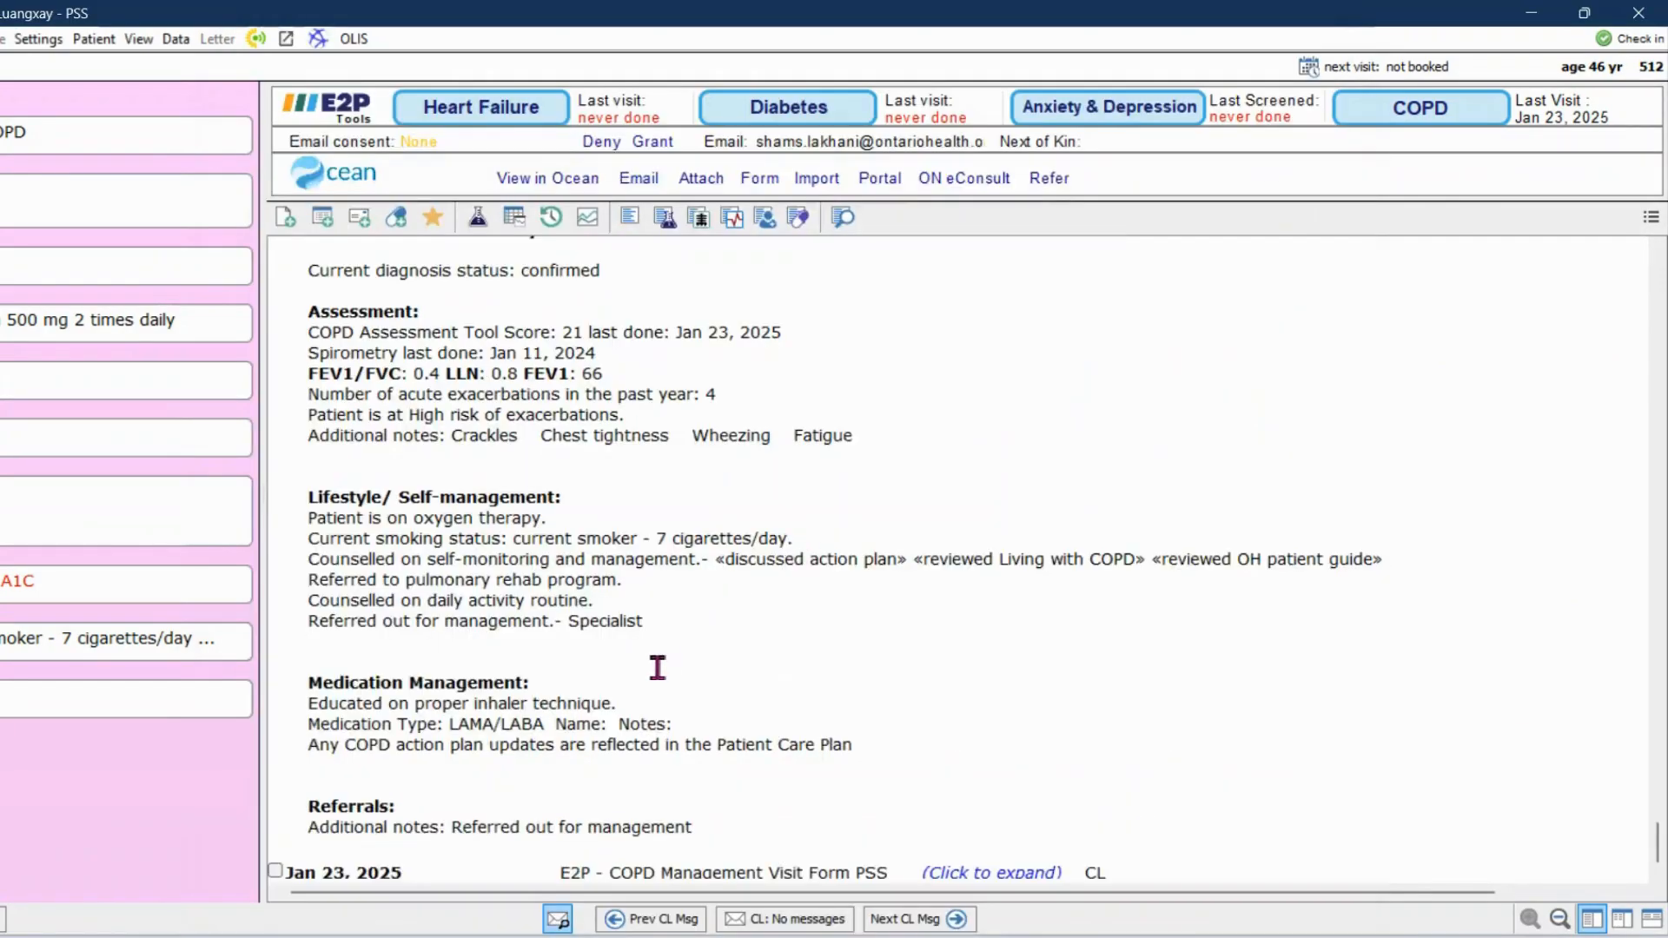
Review the COPD visit note summary in the chart and expand the Jan 23, 2025 COPD Management Visit Form entry below it
scroll(658, 669, up, 2)
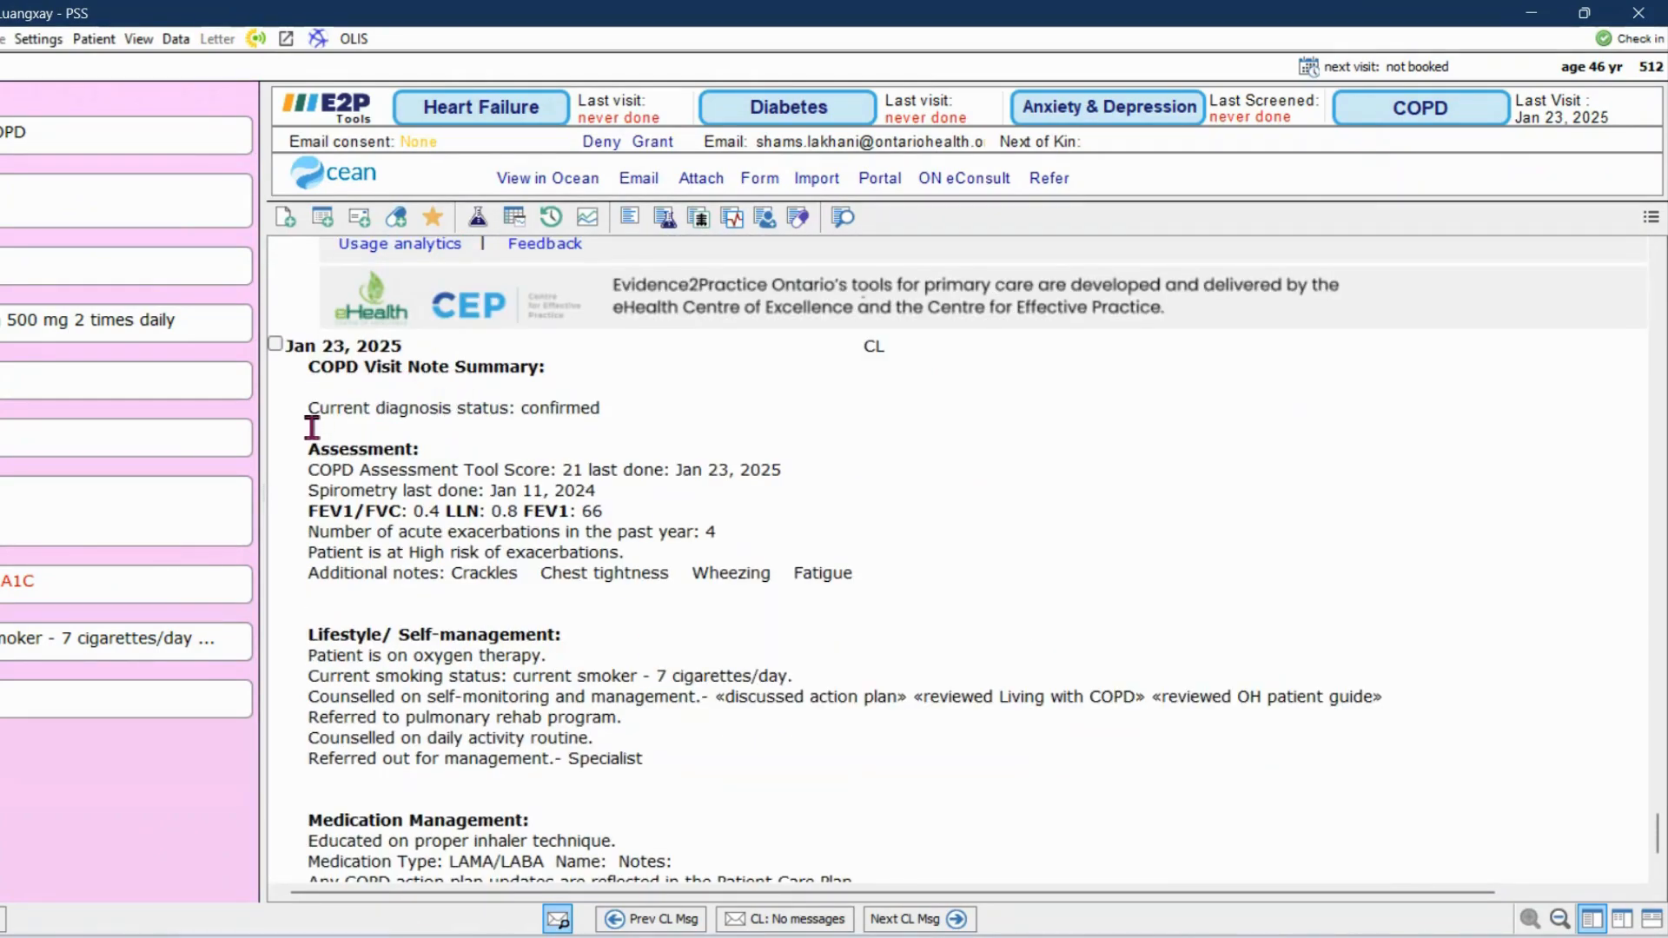
scroll(306, 550, down, 2)
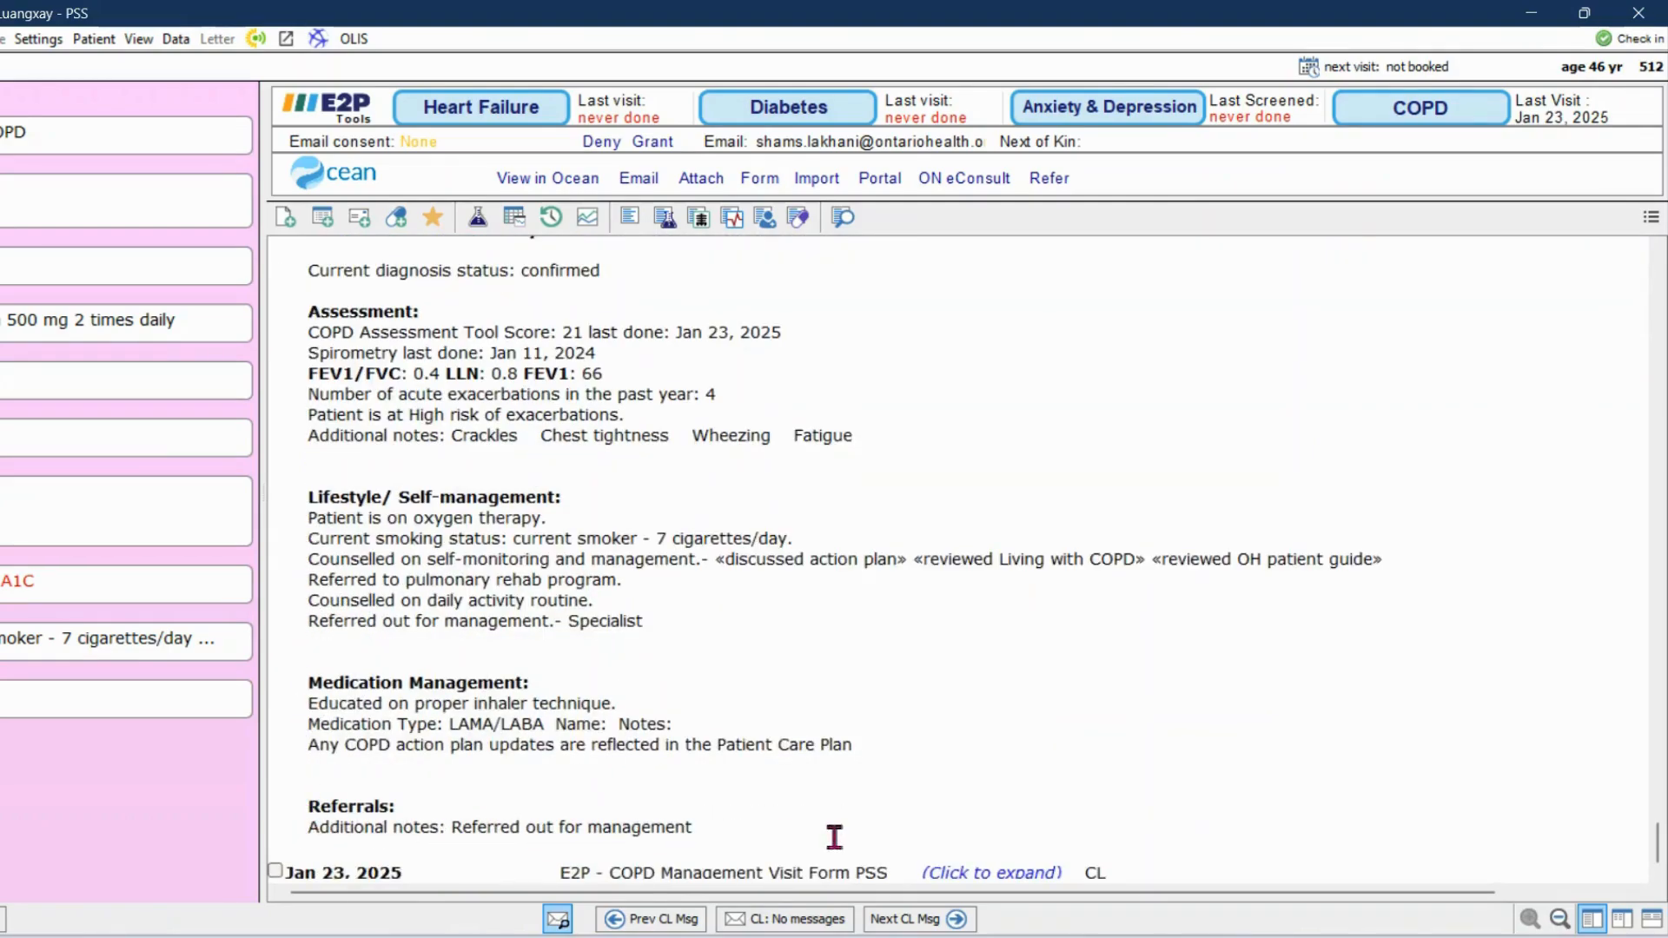
click(1024, 874)
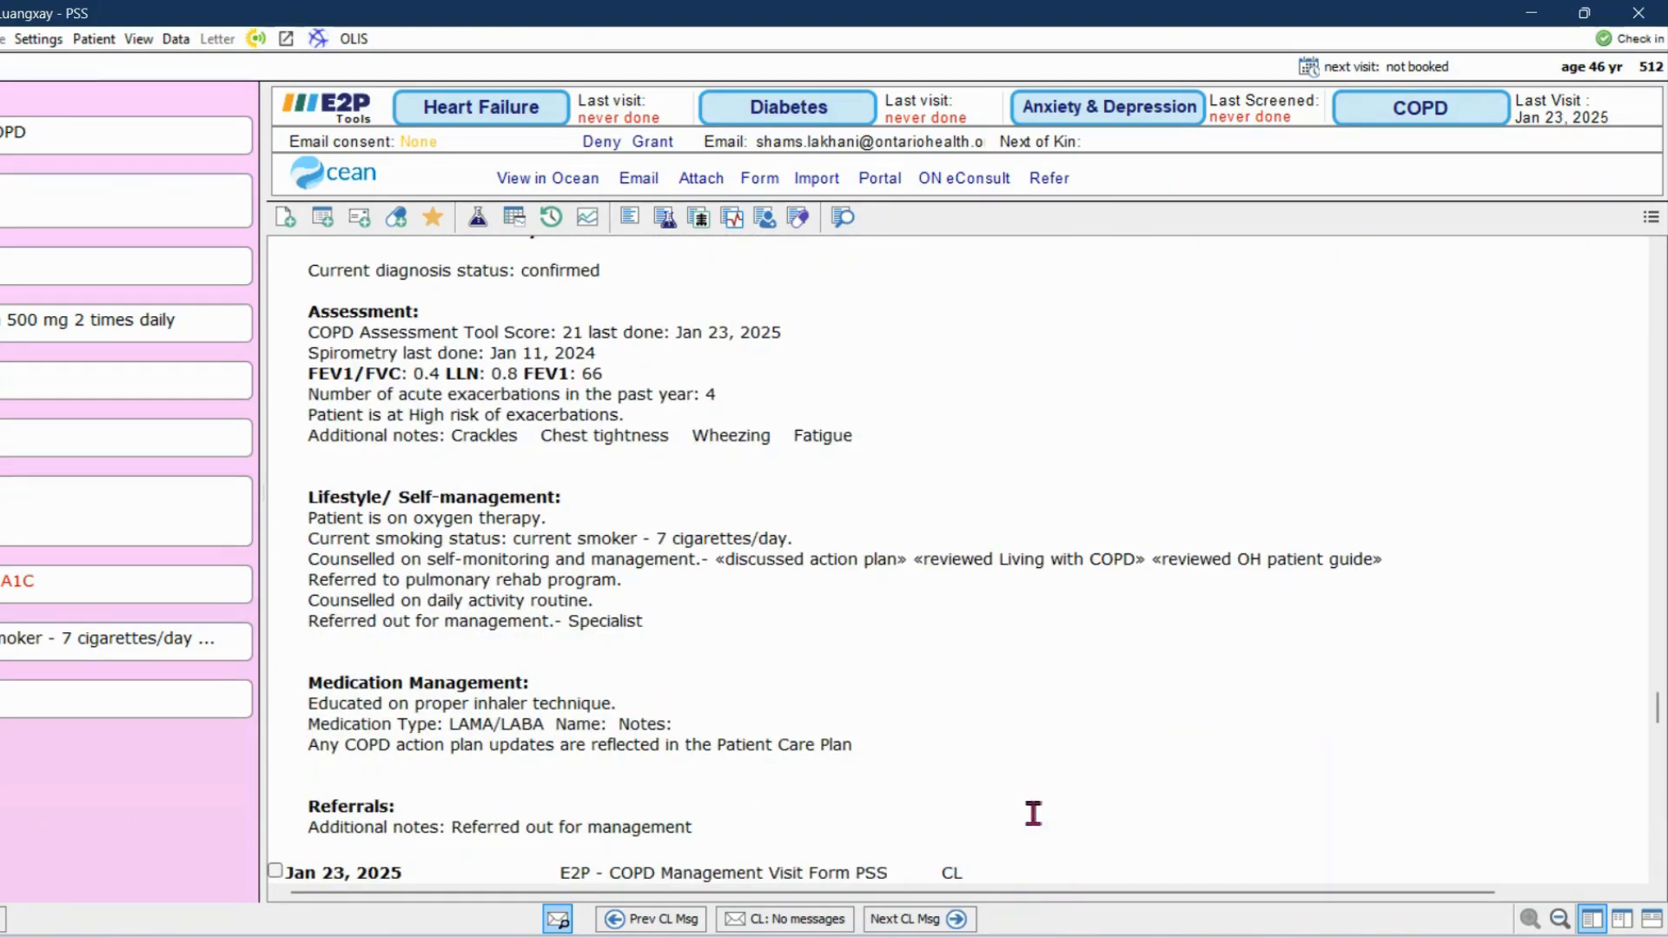
scroll(1033, 813, down, 5)
scroll(1040, 794, up, 6)
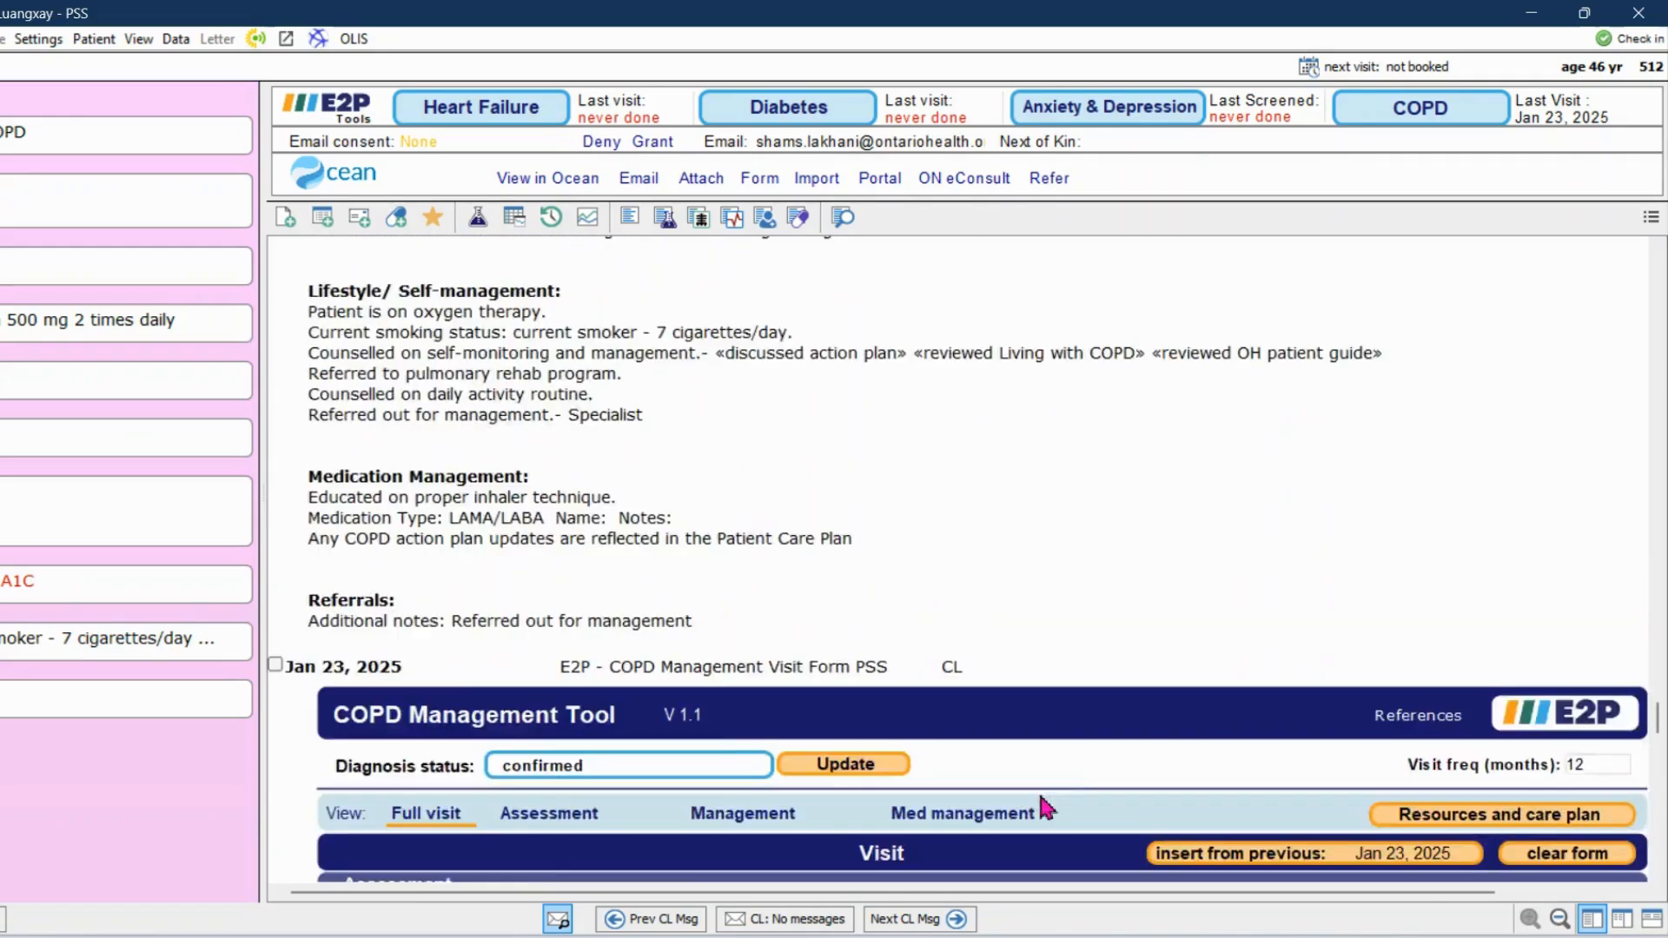